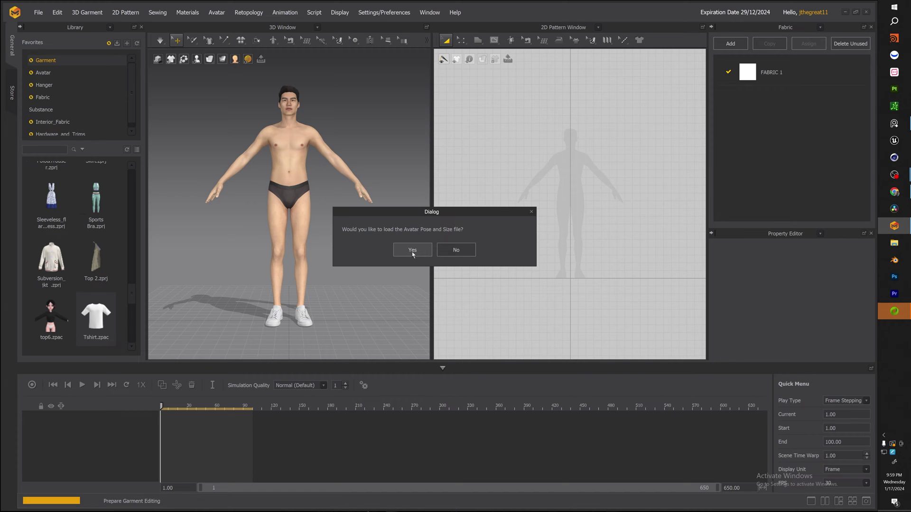
Load the T-shirt garment together with its avatar pose and size file
{"action": "left_click", "coordinate": [412, 252]}
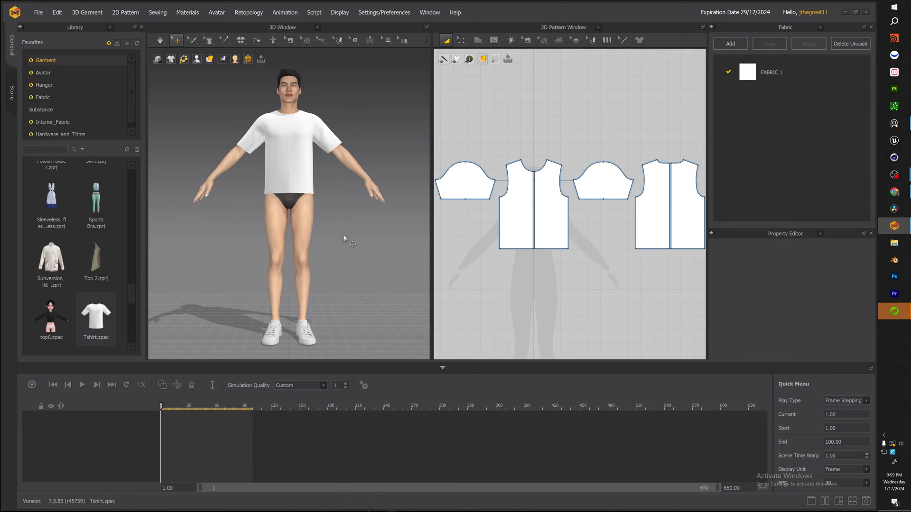
{"action": "scroll", "coordinate": [302, 156], "scroll_direction": "up", "scroll_amount": 3}
{"action": "scroll", "coordinate": [311, 111], "scroll_direction": "down", "scroll_amount": 3}
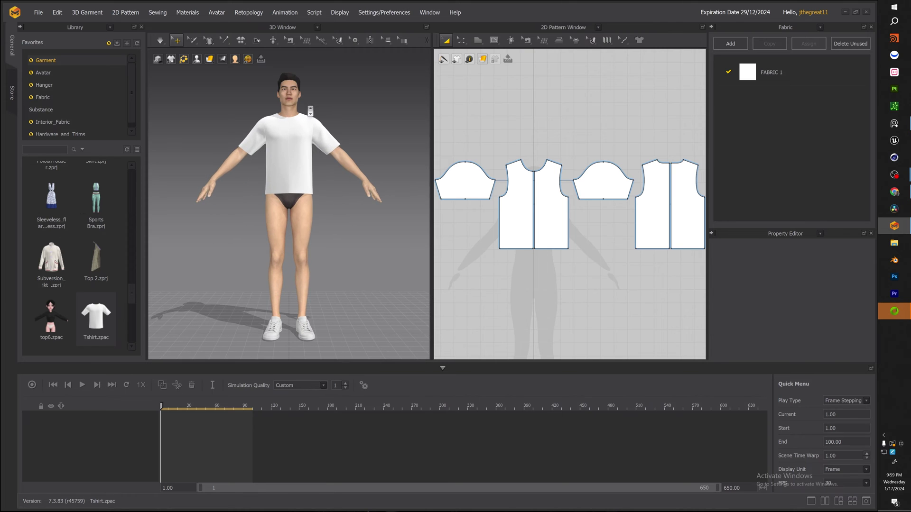
{"action": "scroll", "coordinate": [301, 130], "scroll_direction": "down", "scroll_amount": 3}
{"action": "scroll", "coordinate": [304, 128], "scroll_direction": "up", "scroll_amount": 3}
{"action": "scroll", "coordinate": [309, 122], "scroll_direction": "down", "scroll_amount": 2}
{"action": "scroll", "coordinate": [309, 122], "scroll_direction": "up", "scroll_amount": 3}
{"action": "mouse_move", "coordinate": [352, 90]}
{"action": "right_mouse_down"}
{"action": "mouse_move", "coordinate": [326, 108]}
{"action": "mouse_move", "coordinate": [256, 106]}
{"action": "mouse_move", "coordinate": [328, 95]}
{"action": "mouse_move", "coordinate": [351, 103]}
{"action": "right_mouse_up"}
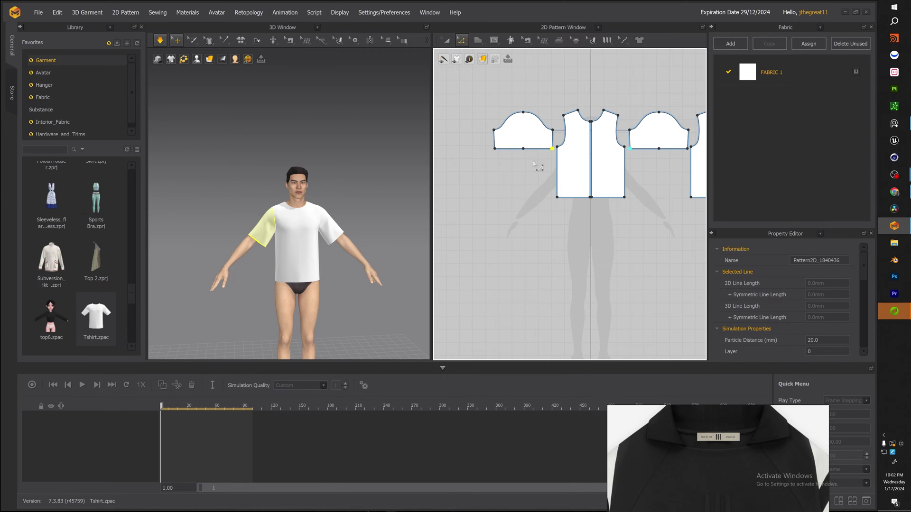
Try to lower the underarm points of the front body patterns
{"action": "scroll", "coordinate": [536, 162], "scroll_direction": "up", "scroll_amount": 2}
{"action": "middle_click_drag", "start_coordinate": [533, 159], "coordinate": [509, 176]}
{"action": "scroll", "coordinate": [287, 204], "scroll_direction": "up", "scroll_amount": 4}
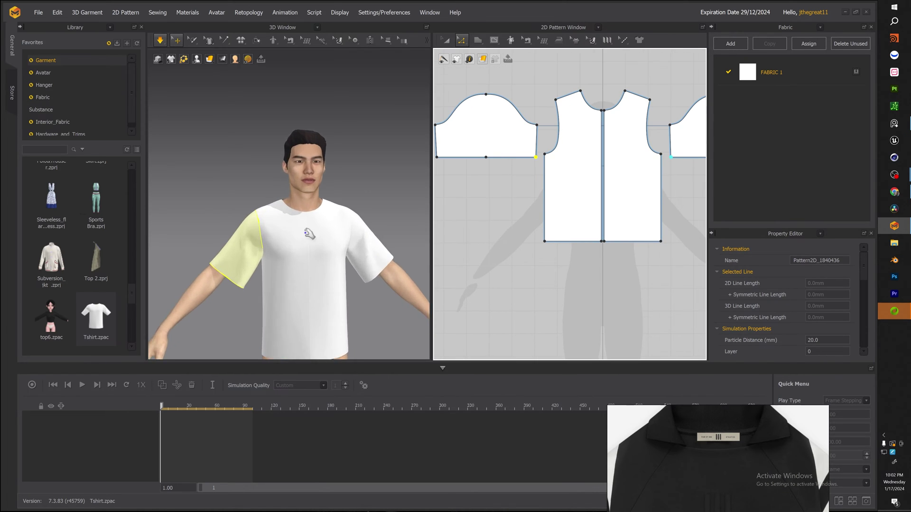
{"action": "mouse_move", "coordinate": [309, 231]}
{"action": "right_mouse_down"}
{"action": "mouse_move", "coordinate": [294, 230]}
{"action": "mouse_move", "coordinate": [302, 231]}
{"action": "right_mouse_up"}
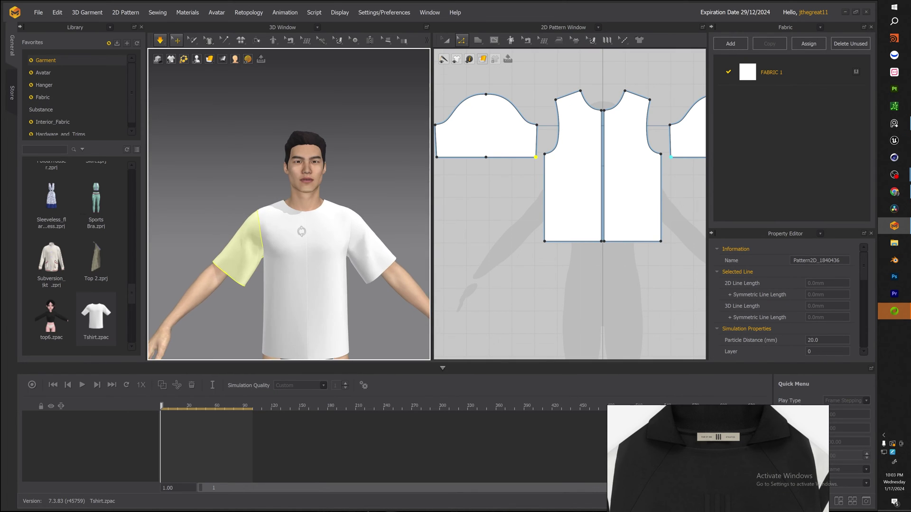
{"action": "left_click", "coordinate": [549, 162]}
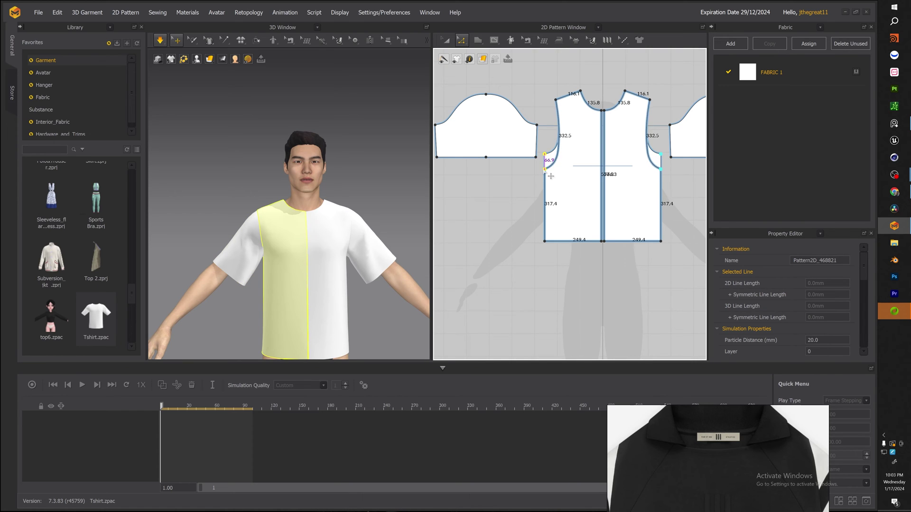
Move the symmetric sleeve patterns side by side, above and beside the front body patterns
{"action": "scroll", "coordinate": [553, 178], "scroll_direction": "down", "scroll_amount": 4}
{"action": "scroll", "coordinate": [578, 175], "scroll_direction": "up", "scroll_amount": 2}
{"action": "key", "text": "a"}
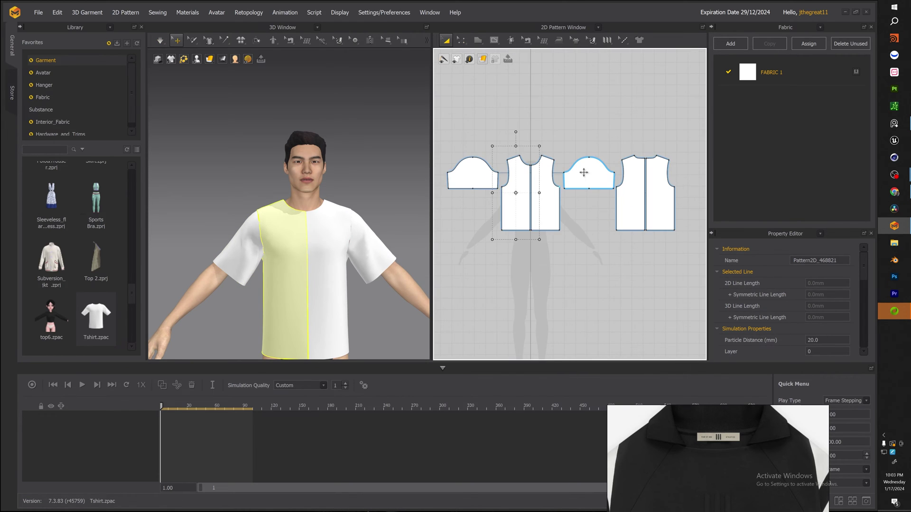
{"action": "left_click_drag", "start_coordinate": [583, 173], "coordinate": [467, 124]}
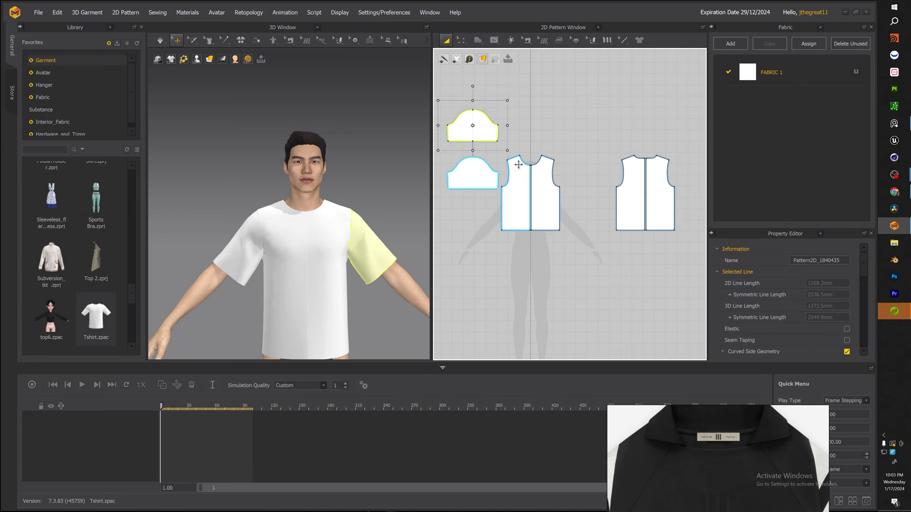
{"action": "scroll", "coordinate": [561, 163], "scroll_direction": "down", "scroll_amount": 2}
{"action": "middle_click_drag", "start_coordinate": [532, 173], "coordinate": [601, 158]}
{"action": "left_click_drag", "start_coordinate": [568, 158], "coordinate": [506, 129]}
Move the two back body patterns close beside the front body patterns
{"action": "scroll", "coordinate": [625, 172], "scroll_direction": "up", "scroll_amount": 2}
{"action": "middle_click_drag", "start_coordinate": [621, 173], "coordinate": [530, 174]}
{"action": "left_click_drag", "start_coordinate": [678, 229], "coordinate": [587, 97]}
{"action": "left_click_drag", "start_coordinate": [633, 190], "coordinate": [575, 187]}
{"action": "left_click", "coordinate": [568, 217]}
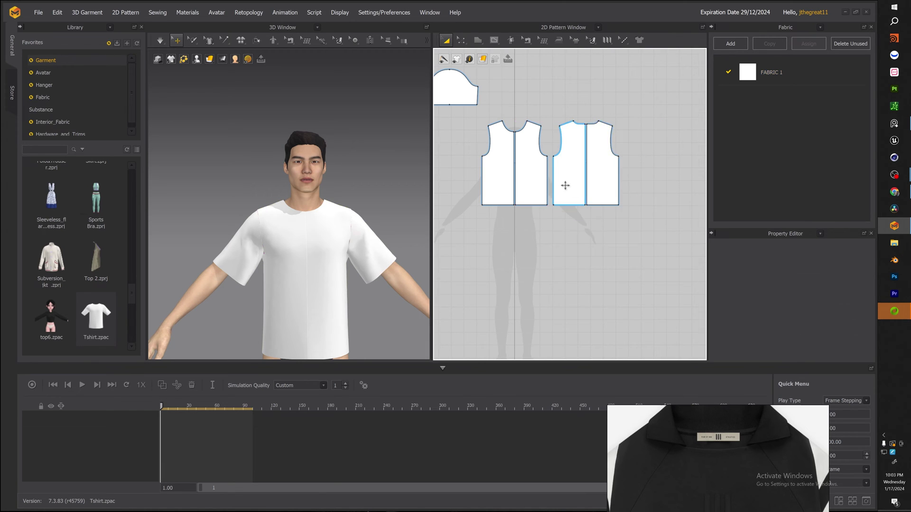
Lower the underarm points of the front and back body patterns together to deepen the armholes
{"action": "scroll", "coordinate": [564, 185], "scroll_direction": "up", "scroll_amount": 2}
{"action": "middle_click_drag", "start_coordinate": [517, 179], "coordinate": [553, 225]}
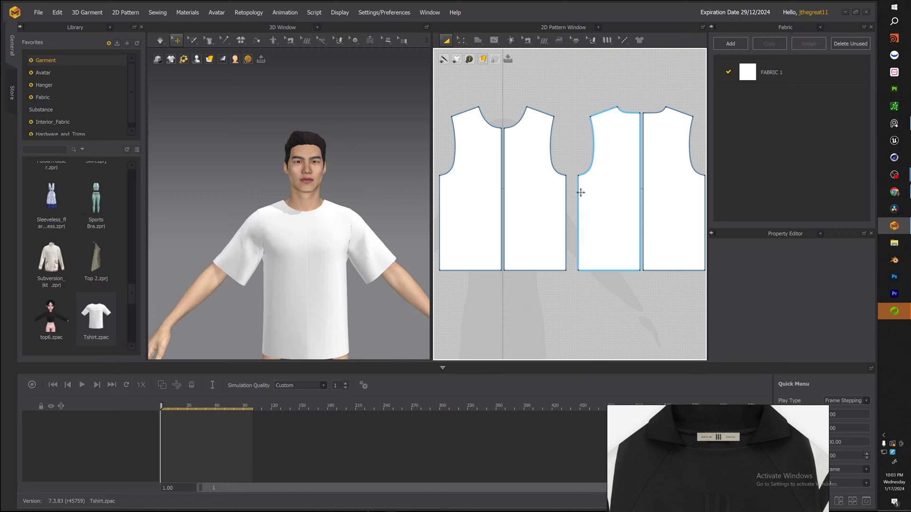
{"action": "key", "text": "z"}
{"action": "left_click", "coordinate": [576, 184]}
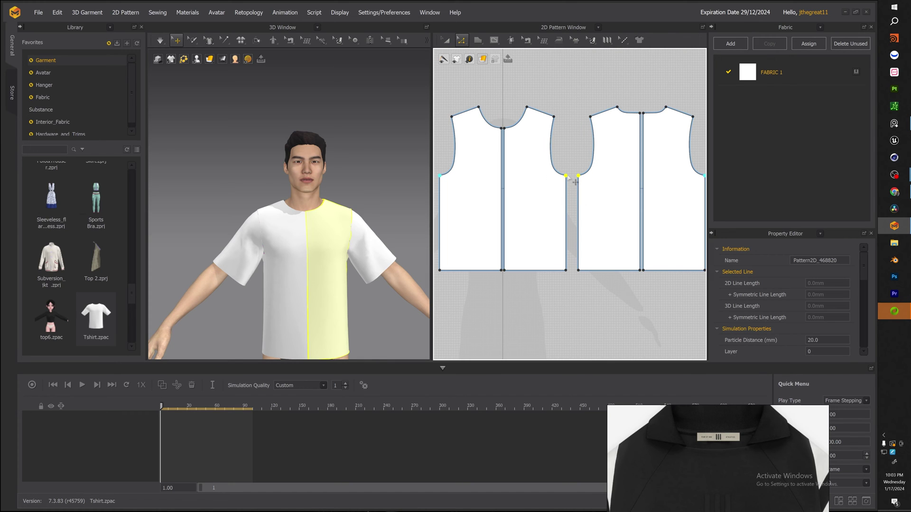
{"action": "left_click_drag", "start_coordinate": [568, 178], "coordinate": [569, 188]}
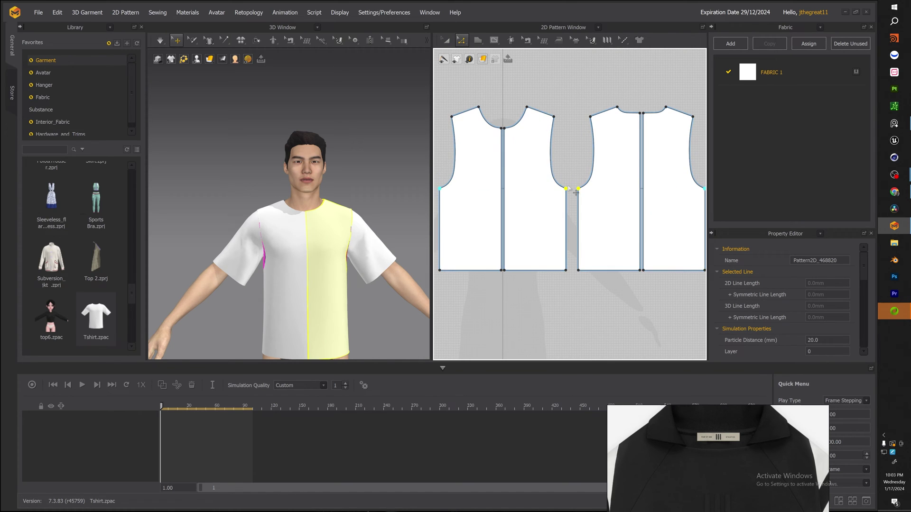
Simulate the garment with the deepened armholes, stop the simulation and undo the underarm point change
{"action": "scroll", "coordinate": [583, 204], "scroll_direction": "down", "scroll_amount": 3}
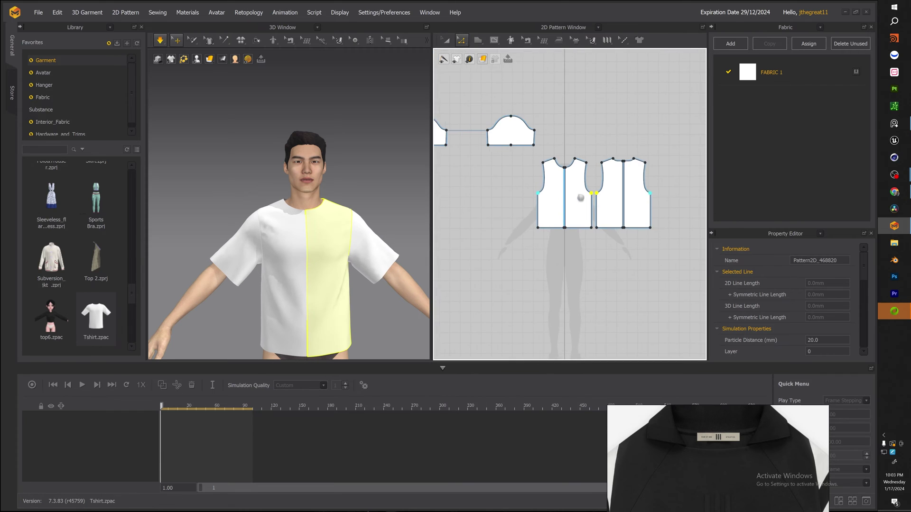
{"action": "middle_click_drag", "start_coordinate": [517, 195], "coordinate": [454, 184]}
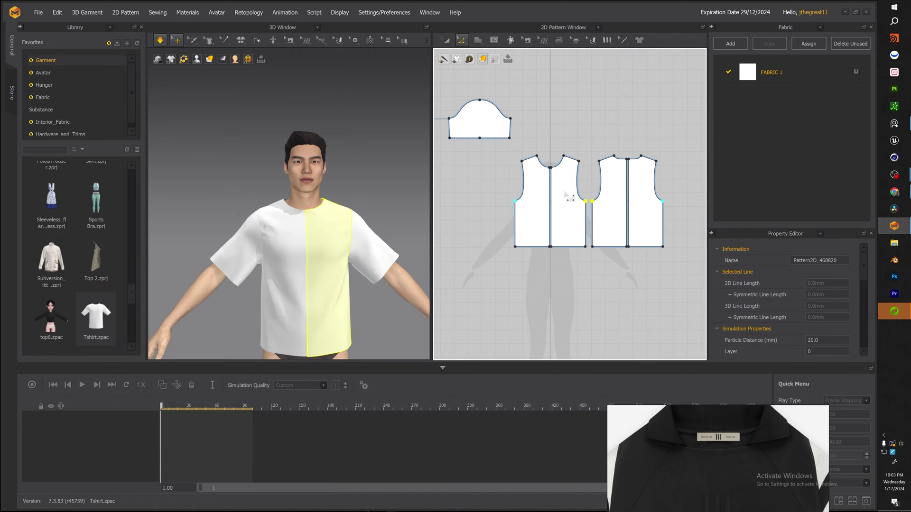
{"action": "key", "text": "space"}
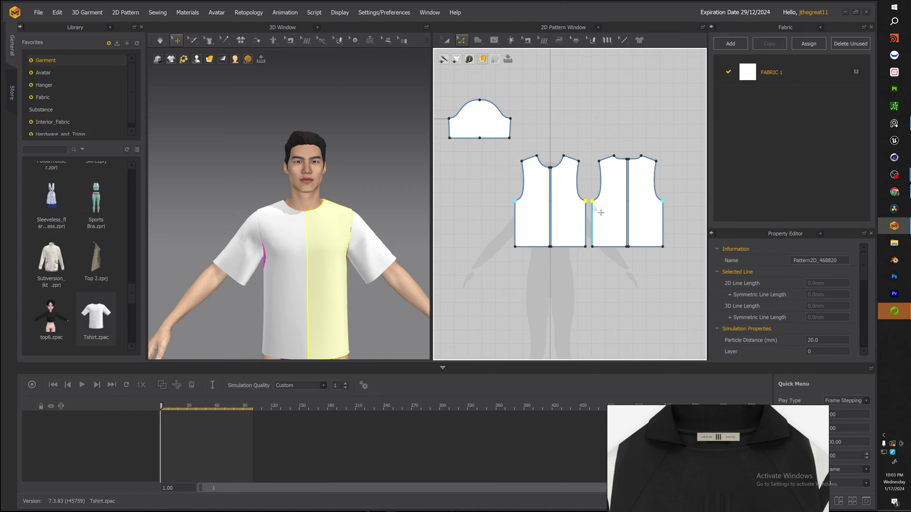
{"action": "key", "text": "ctrl+z"}
Widen the front and back body patterns by moving their side seam edges outward, and simulate the shirt
{"action": "left_click_drag", "start_coordinate": [587, 216], "coordinate": [599, 222]}
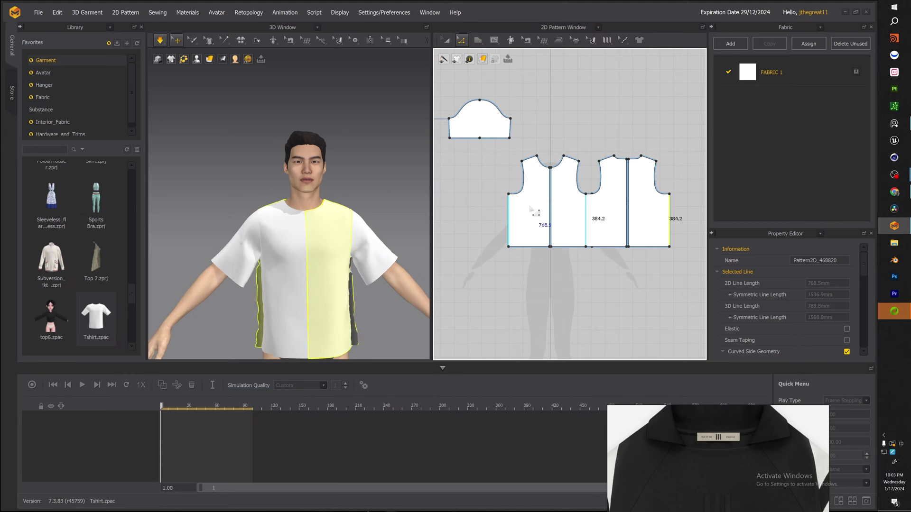
{"action": "scroll", "coordinate": [527, 205], "scroll_direction": "down", "scroll_amount": 3}
{"action": "scroll", "coordinate": [418, 276], "scroll_direction": "down", "scroll_amount": 3}
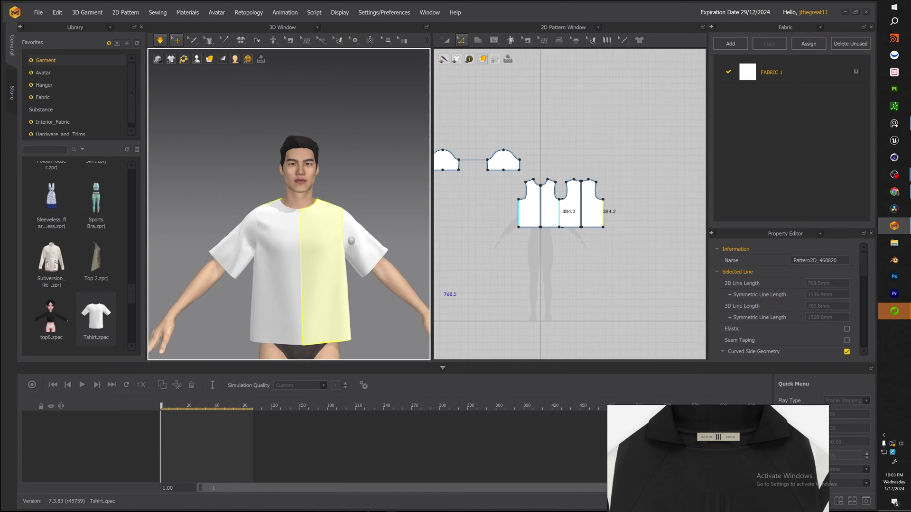
{"action": "scroll", "coordinate": [527, 210], "scroll_direction": "up", "scroll_amount": 3}
Move the front body patterns away from the back patterns to leave a clear gap between them
{"action": "key", "text": "a"}
{"action": "left_click", "coordinate": [528, 210]}
{"action": "left_click_drag", "start_coordinate": [528, 210], "coordinate": [491, 212]}
{"action": "left_click_drag", "start_coordinate": [561, 212], "coordinate": [486, 215]}
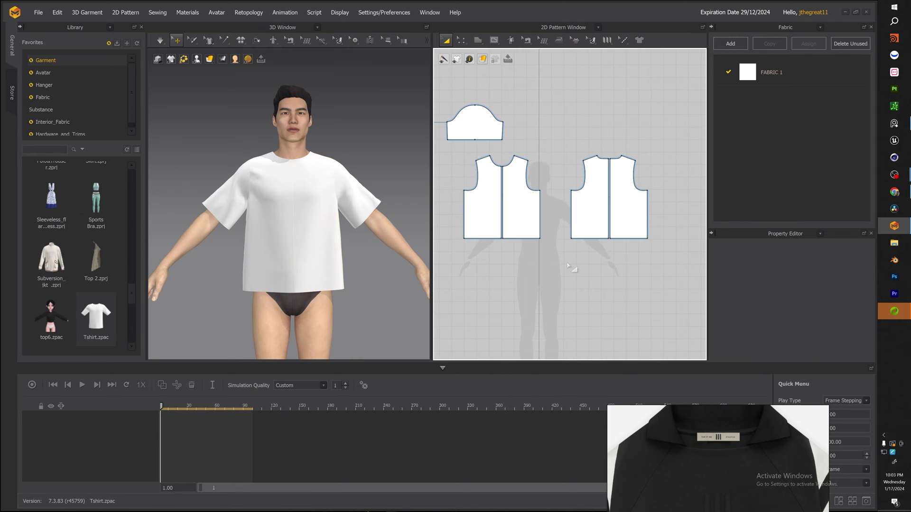
{"action": "scroll", "coordinate": [512, 209], "scroll_direction": "up", "scroll_amount": 5}
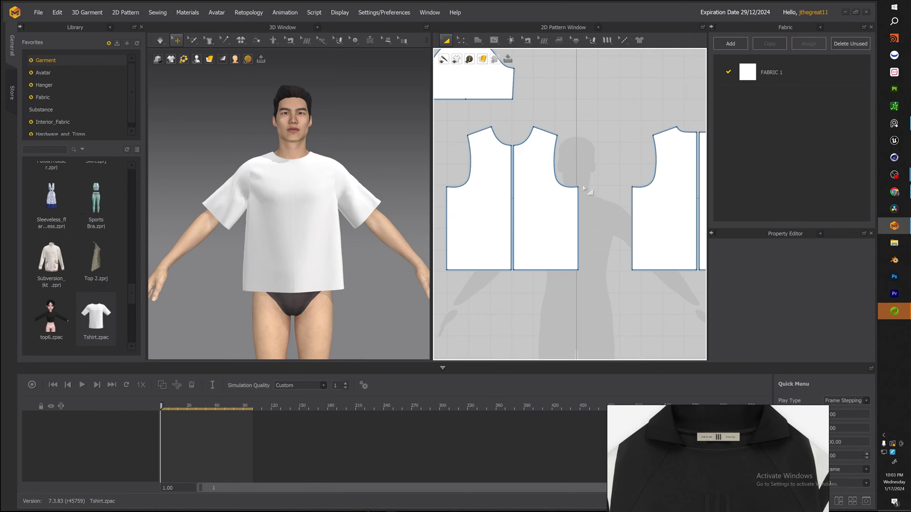
{"action": "left_click_drag", "start_coordinate": [660, 212], "coordinate": [598, 193]}
{"action": "key", "text": "ctrl+z"}
Lower the underarm points of the widened front and back body patterns together and simulate the garment
{"action": "key", "text": "z"}
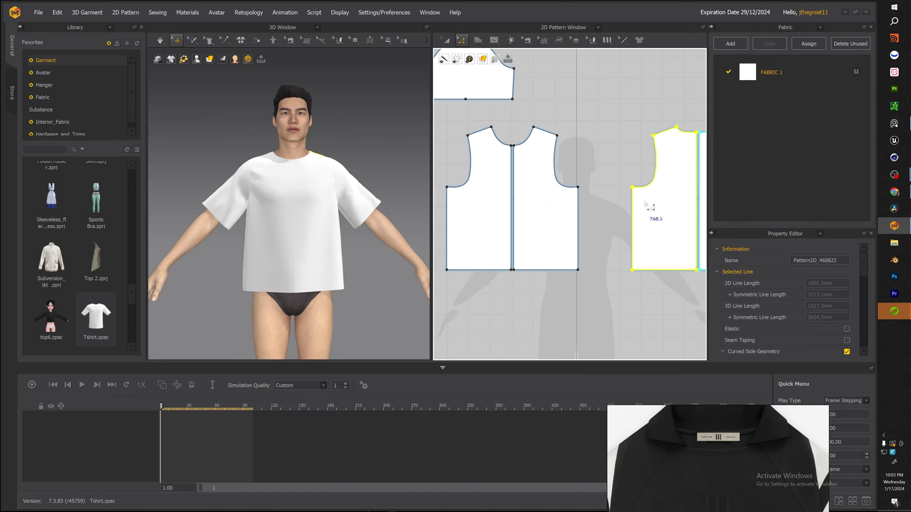
{"action": "mouse_move", "coordinate": [529, 167]}
{"action": "left_mouse_down"}
{"action": "mouse_move", "coordinate": [588, 194]}
{"action": "mouse_move", "coordinate": [578, 198]}
{"action": "left_mouse_up"}
{"action": "scroll", "coordinate": [527, 178], "scroll_direction": "up", "scroll_amount": 3}
{"action": "middle_click_drag", "start_coordinate": [529, 179], "coordinate": [597, 228]}
{"action": "scroll", "coordinate": [598, 228], "scroll_direction": "down", "scroll_amount": 1}
{"action": "key", "text": "space"}
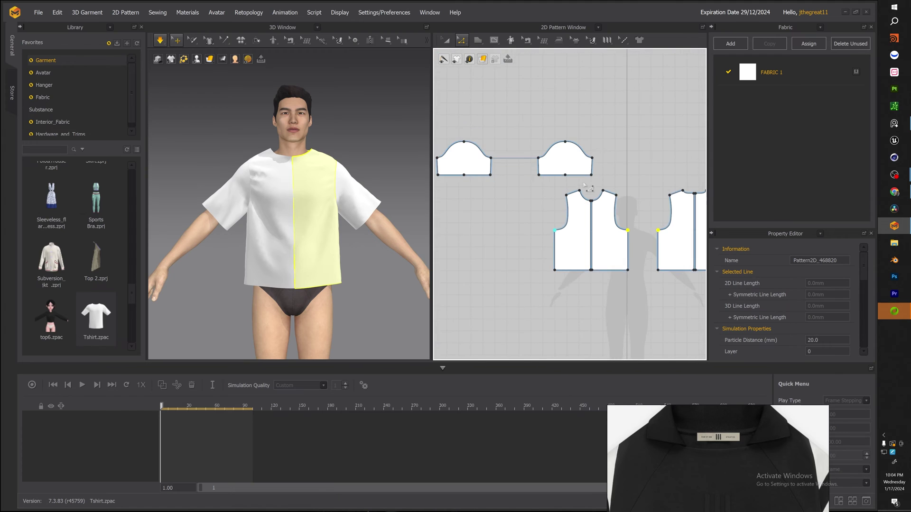
Compare the seam lengths of the sleeve cap and the front armhole it is sewn to
{"action": "scroll", "coordinate": [583, 183], "scroll_direction": "down", "scroll_amount": 2}
{"action": "middle_click_drag", "start_coordinate": [545, 164], "coordinate": [584, 166]}
{"action": "middle_click_drag", "start_coordinate": [496, 187], "coordinate": [551, 193]}
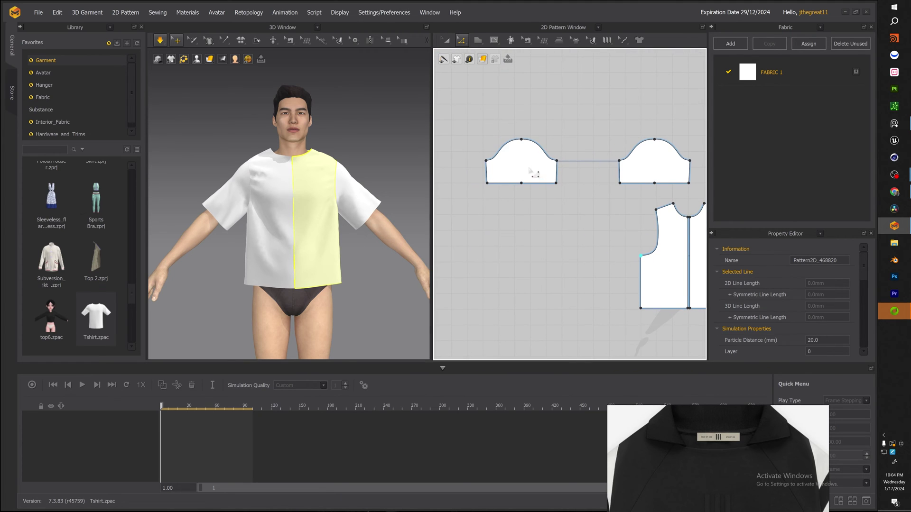
{"action": "key", "text": "m"}
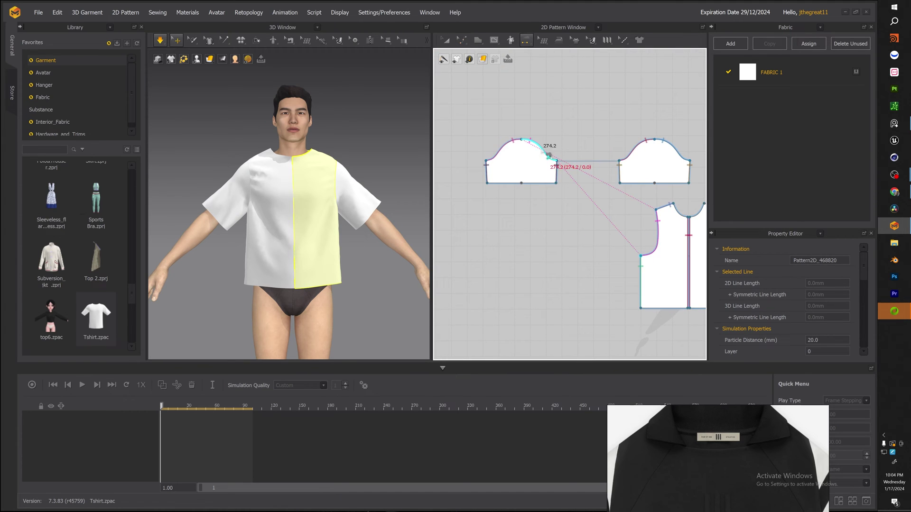
{"action": "left_click", "coordinate": [543, 154]}
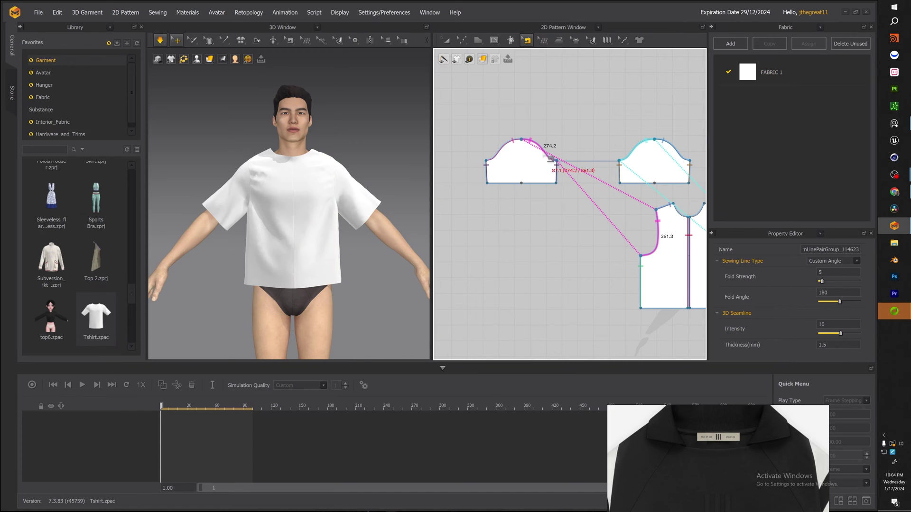
Scale up both sleeve patterns proportionally so they fit the deeper armholes, and simulate the shirt
{"action": "scroll", "coordinate": [540, 157], "scroll_direction": "up", "scroll_amount": 2}
{"action": "middle_click_drag", "start_coordinate": [541, 156], "coordinate": [581, 182]}
{"action": "key", "text": "a"}
{"action": "key", "text": "space"}
{"action": "left_click", "coordinate": [499, 170]}
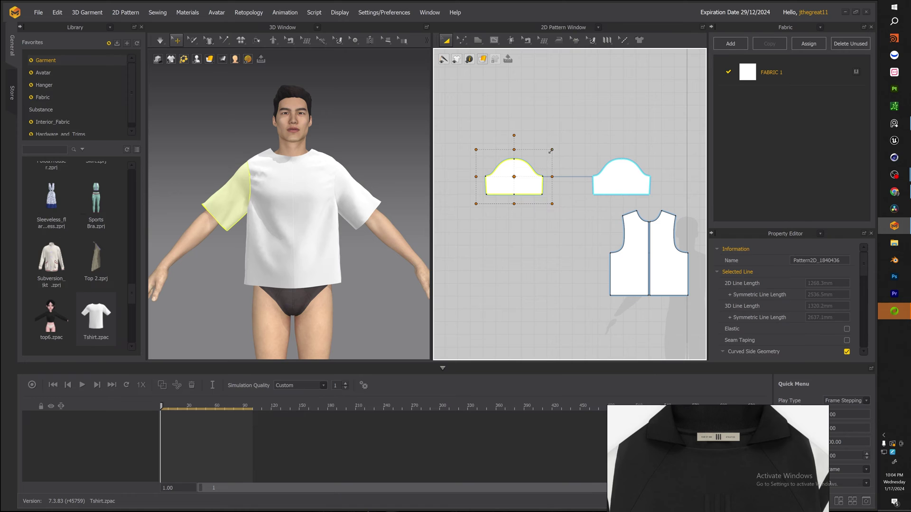
{"action": "left_click_drag", "start_coordinate": [551, 150], "coordinate": [558, 146]}
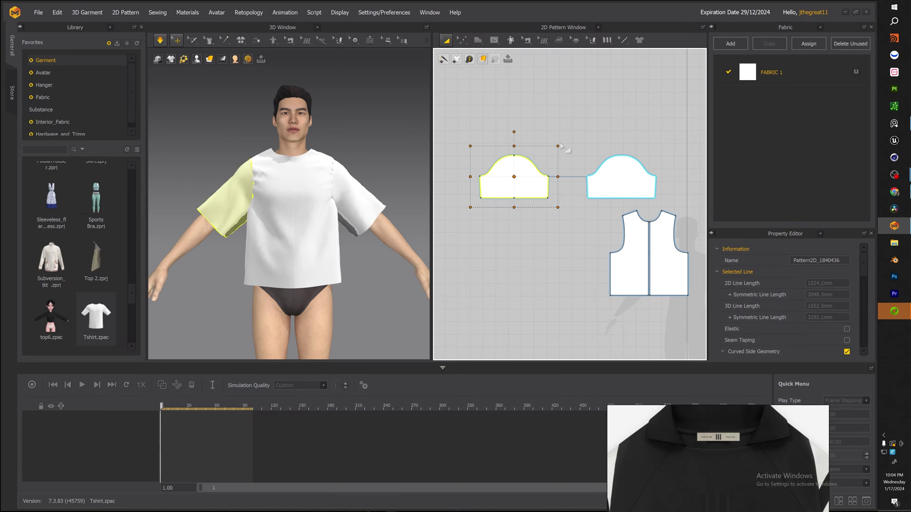
{"action": "scroll", "coordinate": [309, 202], "scroll_direction": "up", "scroll_amount": 2}
{"action": "right_click_drag", "start_coordinate": [308, 202], "coordinate": [332, 200]}
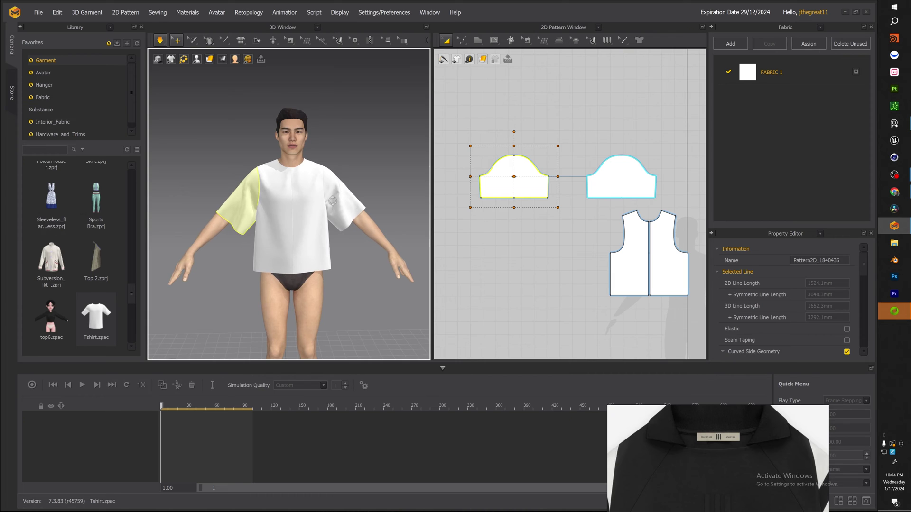
Check the enlarged sleeve cap's seam length against the sewn armhole
{"action": "left_click", "coordinate": [457, 250]}
{"action": "scroll", "coordinate": [525, 225], "scroll_direction": "up", "scroll_amount": 3}
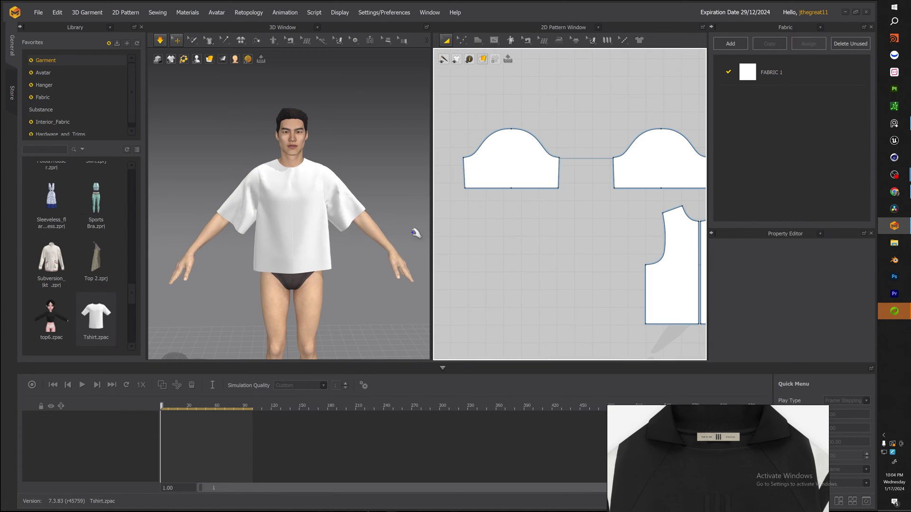
{"action": "key", "text": "b"}
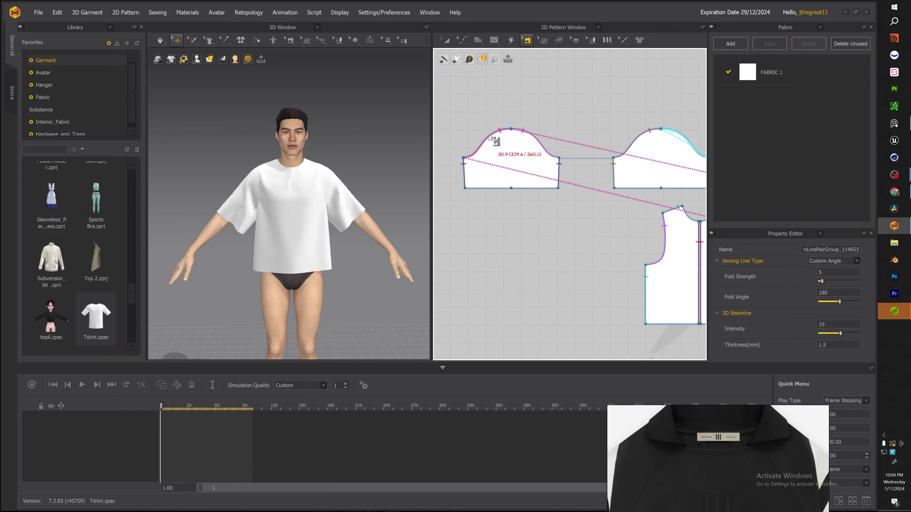
{"action": "key", "text": "a"}
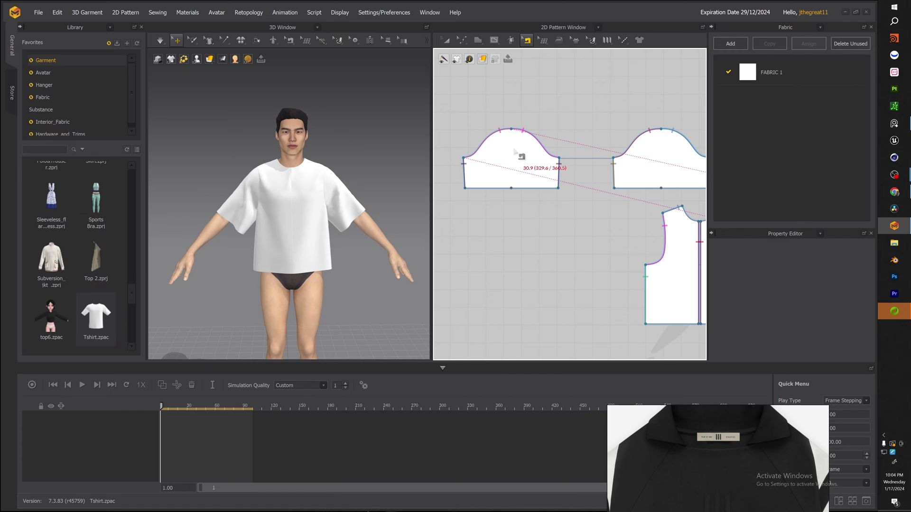
Raise the top point of the sleeve cap on both symmetric sleeves and simulate the garment
{"action": "key", "text": "z"}
{"action": "left_click_drag", "start_coordinate": [512, 131], "coordinate": [510, 122]}
{"action": "key", "text": "space"}
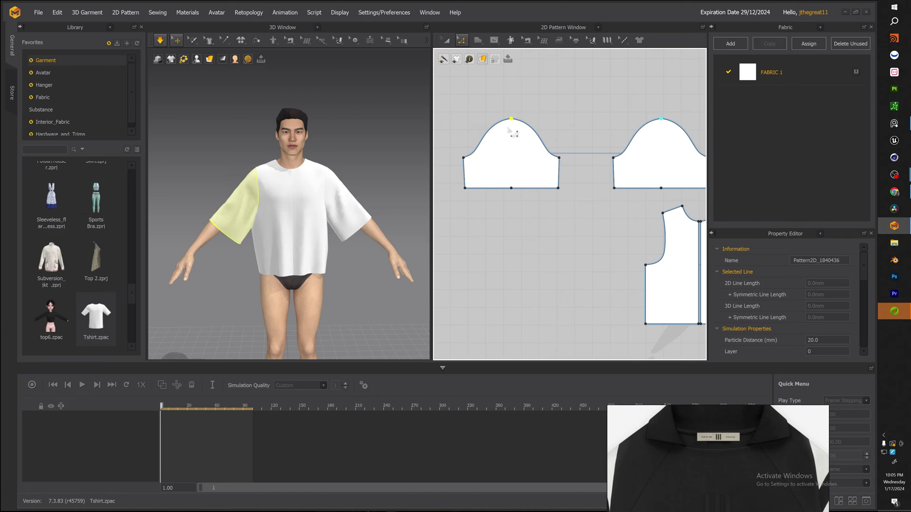
{"action": "scroll", "coordinate": [413, 200], "scroll_direction": "down", "scroll_amount": 2}
Compare the seam lengths on both sides of the raised sleeve cap with the armholes
{"action": "key", "text": "a"}
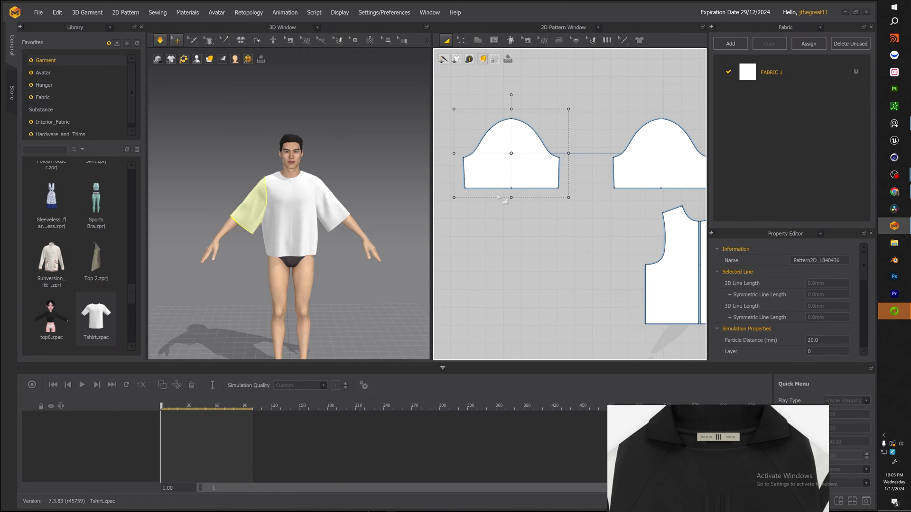
{"action": "left_click", "coordinate": [484, 203]}
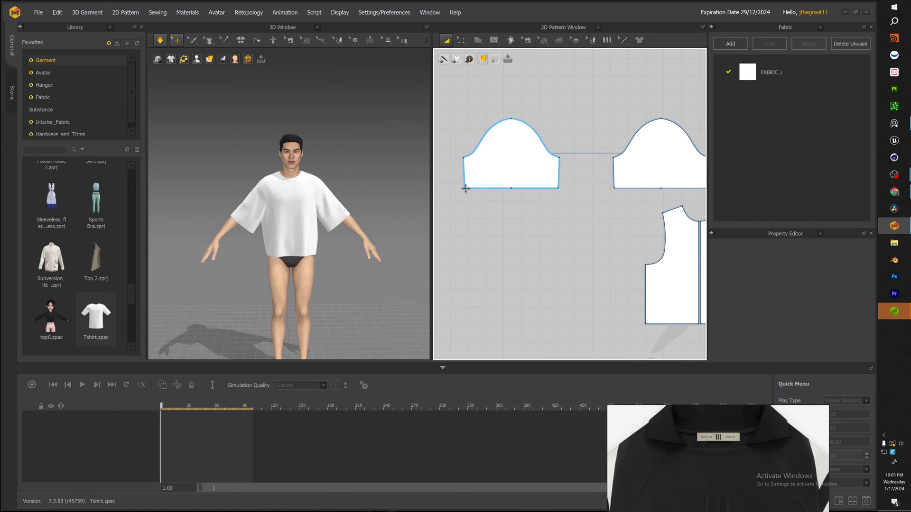
{"action": "key", "text": "z"}
{"action": "key", "text": "b"}
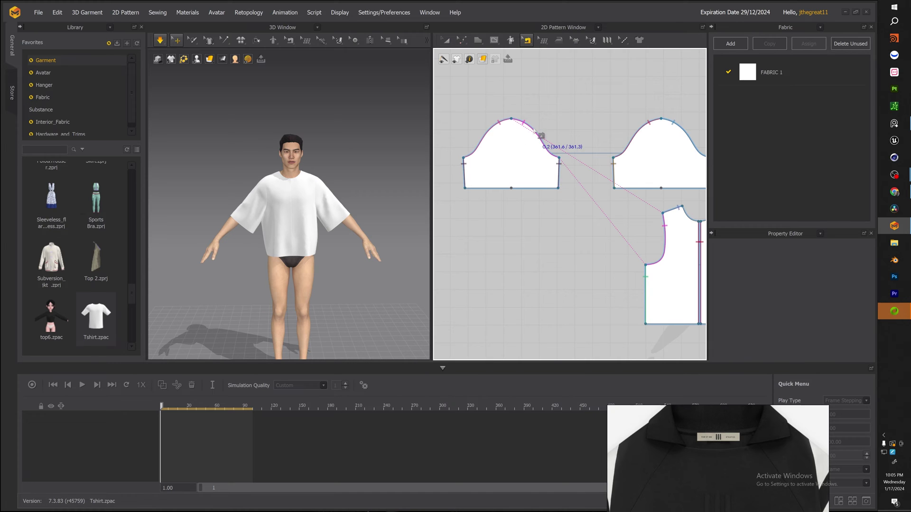
{"action": "left_click", "coordinate": [538, 133]}
{"action": "left_click", "coordinate": [485, 134]}
Delete the midpoint of the sleeve hem, raise the hem line to shorten both sleeves slightly, and simulate the garment
{"action": "key", "text": "z"}
{"action": "left_click", "coordinate": [524, 188]}
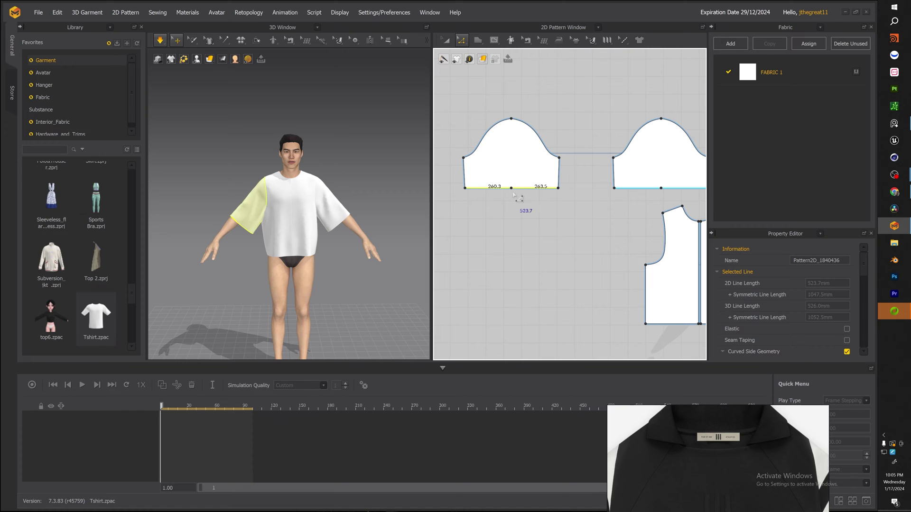
{"action": "left_click", "coordinate": [511, 187]}
{"action": "key", "text": "Escape"}
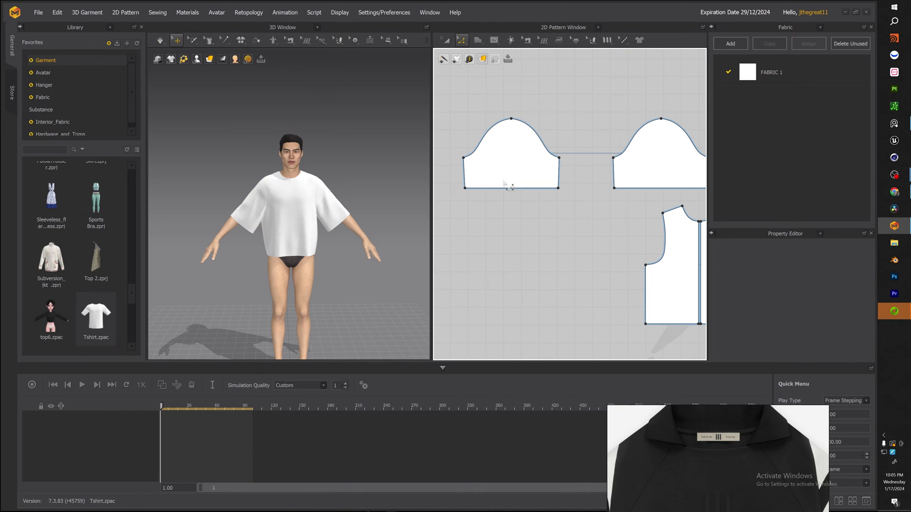
{"action": "left_click", "coordinate": [529, 191]}
{"action": "left_click_drag", "start_coordinate": [529, 191], "coordinate": [527, 183]}
{"action": "key", "text": "space"}
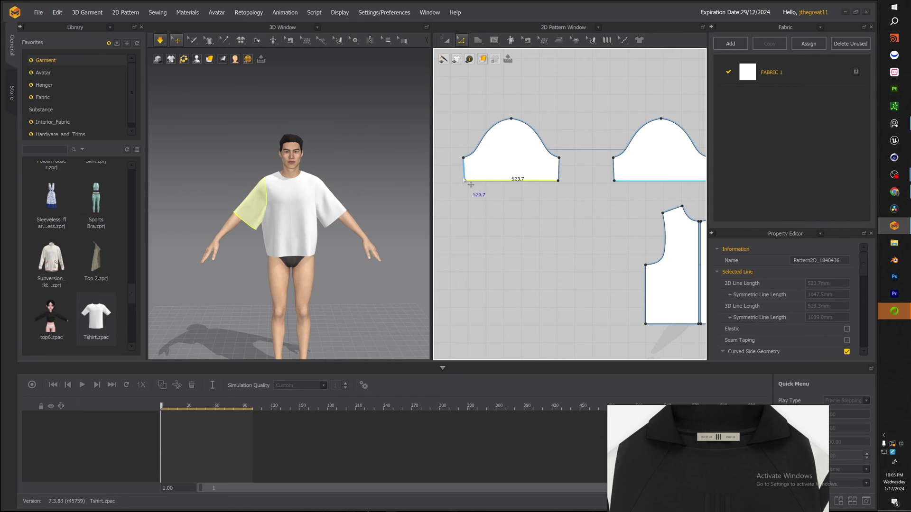
{"action": "key", "text": "space"}
{"action": "left_click_drag", "start_coordinate": [465, 181], "coordinate": [468, 182]}
{"action": "key", "text": "ctrl+z"}
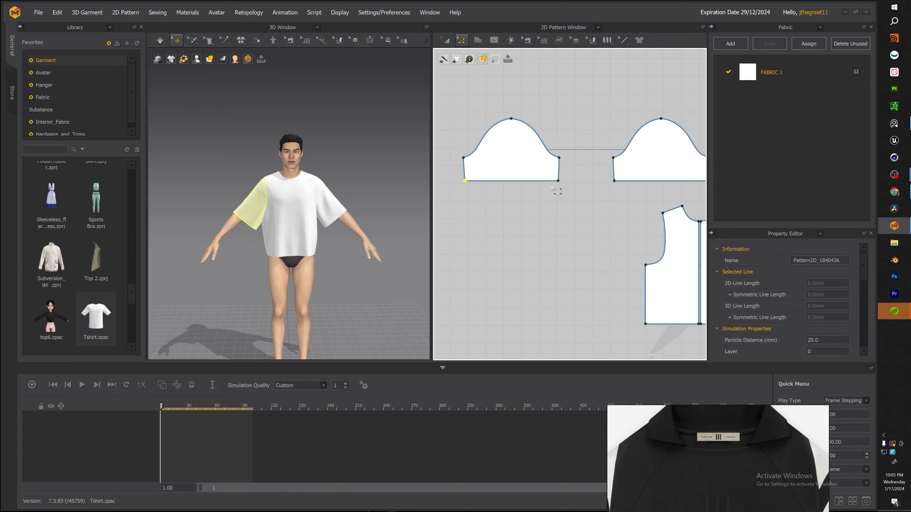
Narrow the symmetric sleeves' hems evenly to about 460 mm with Transform Point/Segment and simulate the result
{"action": "left_click", "coordinate": [543, 181]}
{"action": "left_click", "coordinate": [459, 38]}
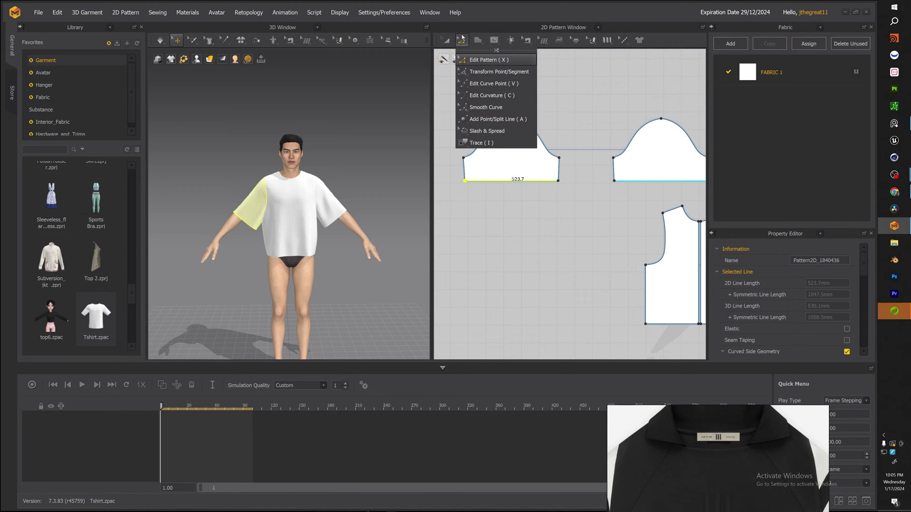
{"action": "left_click", "coordinate": [496, 72]}
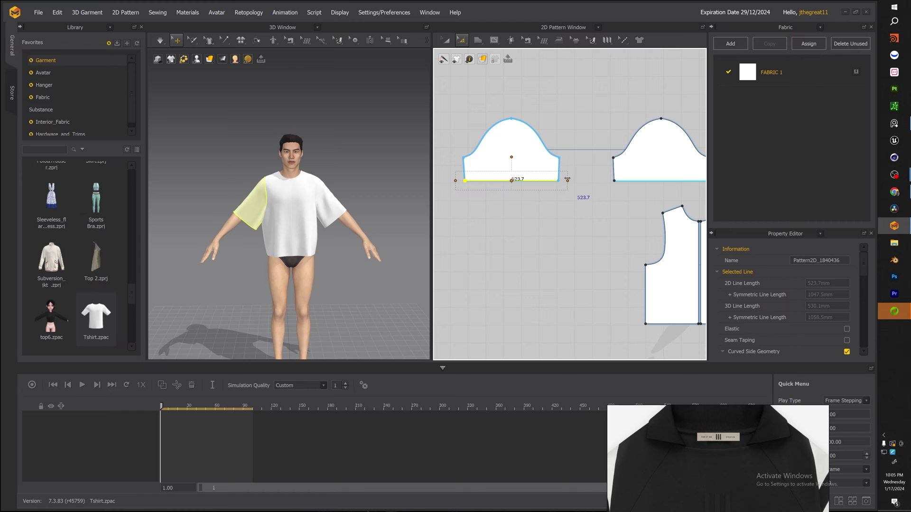
{"action": "left_click_drag", "start_coordinate": [567, 181], "coordinate": [540, 182]}
{"action": "scroll", "coordinate": [342, 226], "scroll_direction": "down", "scroll_amount": 1}
{"action": "right_click_drag", "start_coordinate": [342, 226], "coordinate": [319, 217]}
{"action": "left_click", "coordinate": [495, 226]}
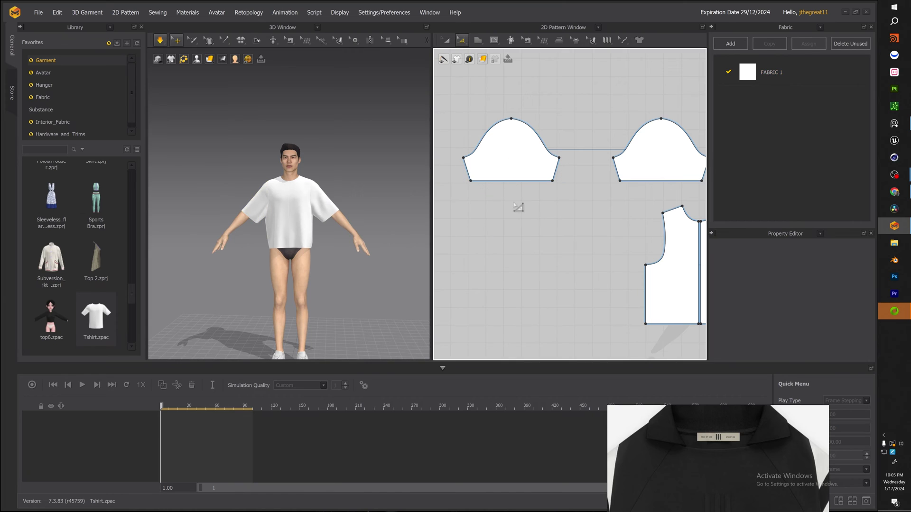
Lower the front and back body hems together to lengthen the shirt while it simulates, and review the drape
{"action": "scroll", "coordinate": [519, 205], "scroll_direction": "down", "scroll_amount": 4}
{"action": "left_click", "coordinate": [564, 234]}
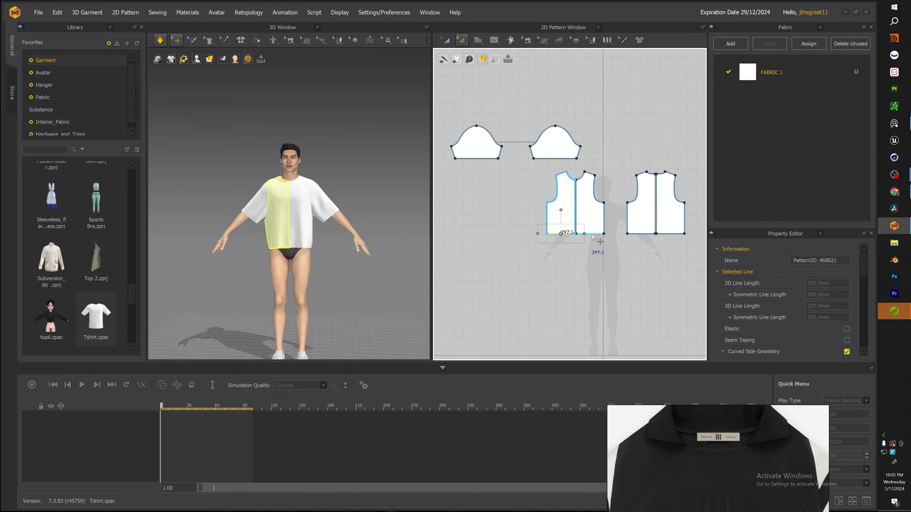
{"action": "left_click", "coordinate": [644, 234], "text": "shift"}
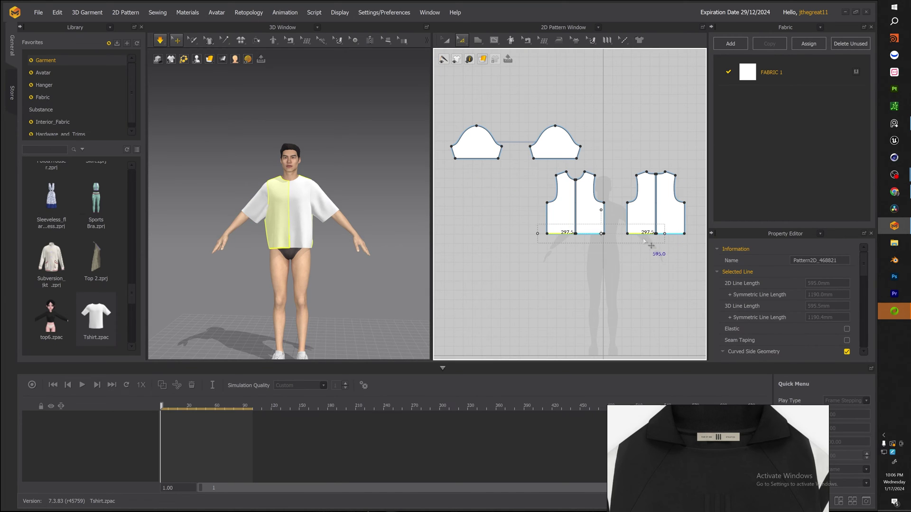
{"action": "left_click_drag", "start_coordinate": [644, 242], "coordinate": [641, 249]}
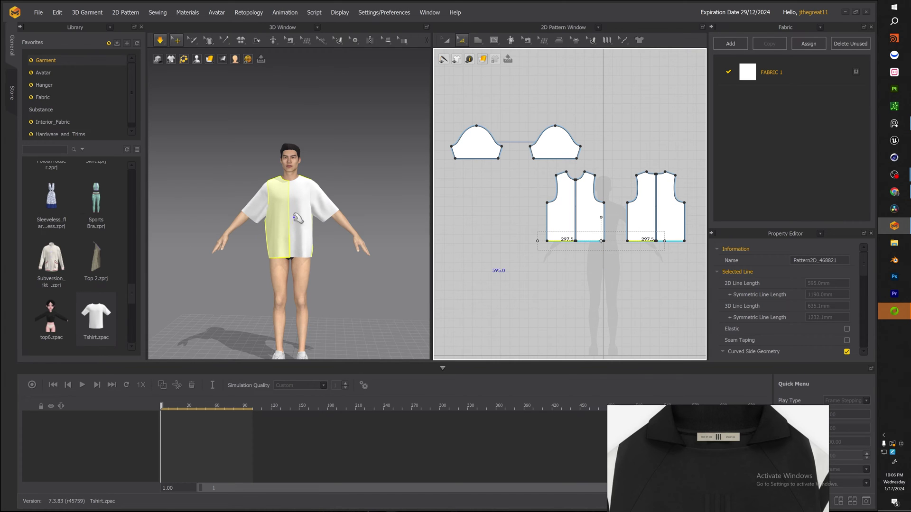
{"action": "scroll", "coordinate": [298, 218], "scroll_direction": "up", "scroll_amount": 3}
{"action": "right_click_drag", "start_coordinate": [298, 218], "coordinate": [347, 237]}
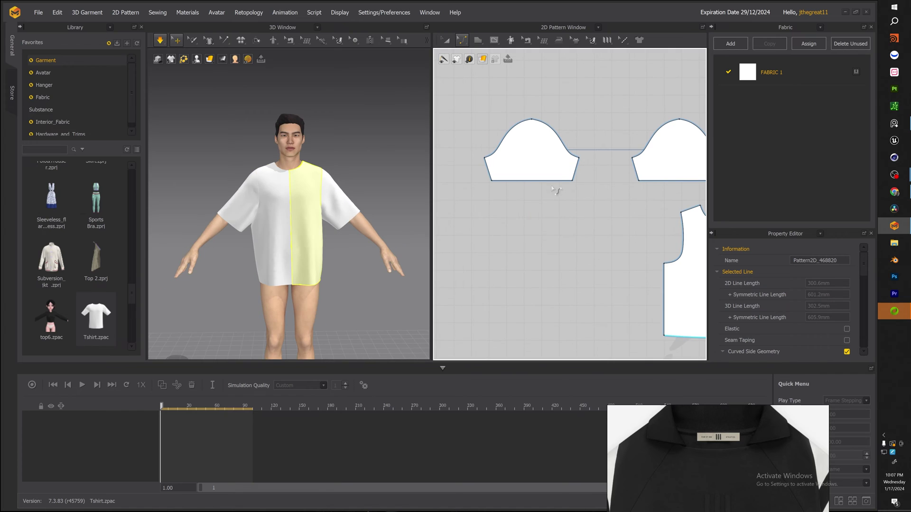
Lengthen both sleeves to the forearm by lowering the sleeve hem line, simulate, and settle the cloth on the arm
{"action": "key", "text": "z"}
{"action": "left_click", "coordinate": [546, 180]}
{"action": "left_click_drag", "start_coordinate": [544, 180], "coordinate": [552, 214]}
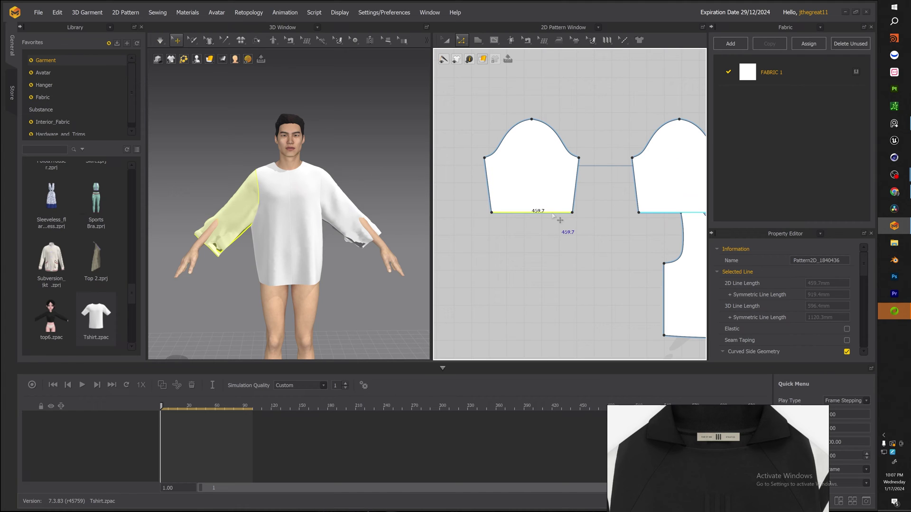
{"action": "key", "text": "space"}
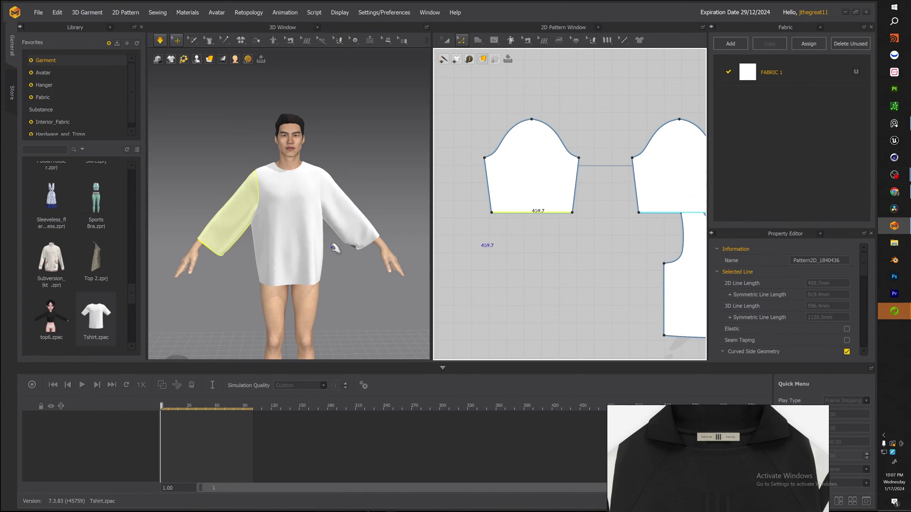
{"action": "left_click", "coordinate": [356, 246]}
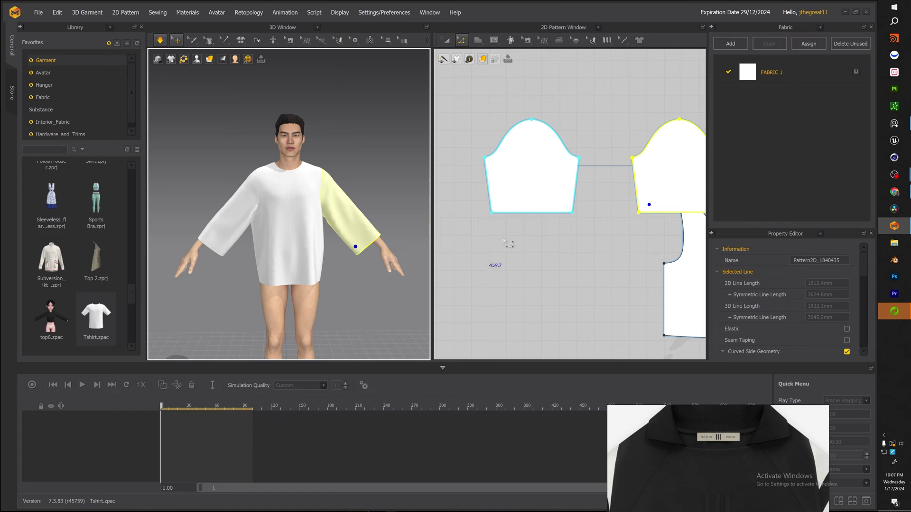
Try extending both sleeves down to the wrists, simulate, and inspect how they drape
{"action": "left_click", "coordinate": [575, 228]}
{"action": "left_click_drag", "start_coordinate": [544, 213], "coordinate": [543, 239]}
{"action": "key", "text": "space"}
{"action": "key", "text": "space"}
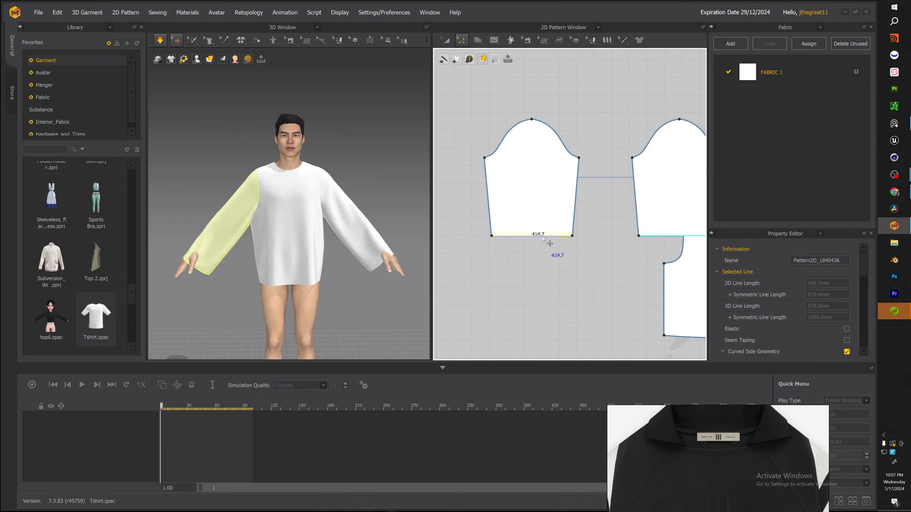
{"action": "right_click_drag", "start_coordinate": [173, 271], "coordinate": [228, 265]}
{"action": "left_click_drag", "start_coordinate": [238, 247], "coordinate": [296, 243]}
{"action": "right_click_drag", "start_coordinate": [299, 243], "coordinate": [351, 245]}
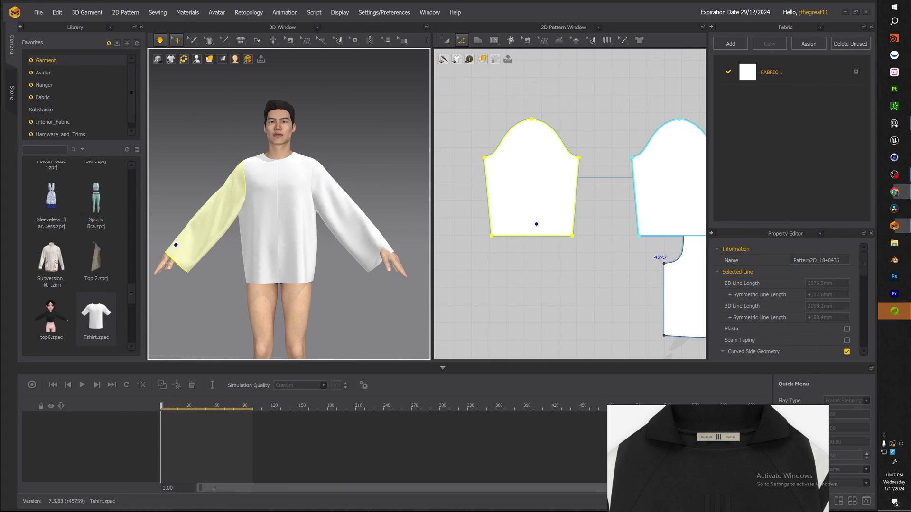
Raise the sleeve hem line to shorten both sleeves back to forearm length and simulate the garment
{"action": "left_click", "coordinate": [525, 238]}
{"action": "left_click_drag", "start_coordinate": [532, 235], "coordinate": [532, 212]}
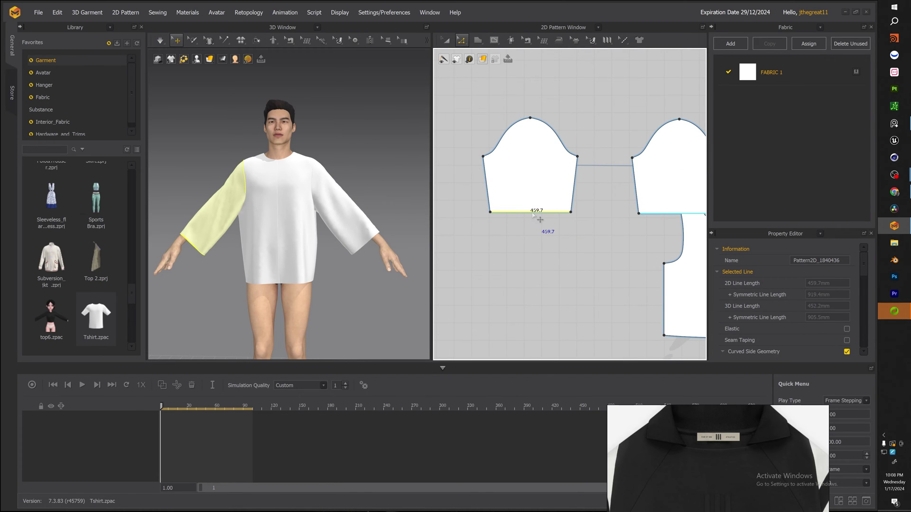
{"action": "key", "text": "space"}
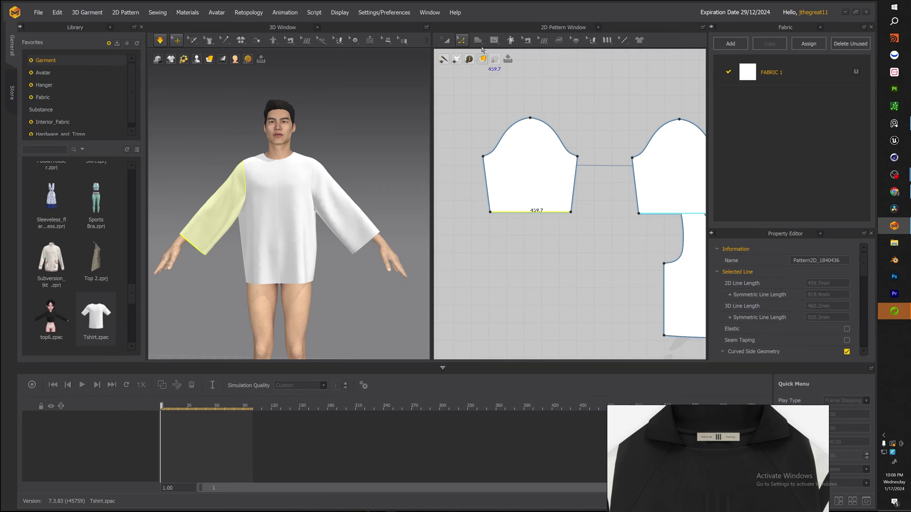
Draw a horizontal internal line about 515 mm long across the sleeve, from side edge to side edge below the underarm
{"action": "left_click", "coordinate": [493, 39]}
{"action": "left_click", "coordinate": [498, 60]}
{"action": "left_click", "coordinate": [484, 172]}
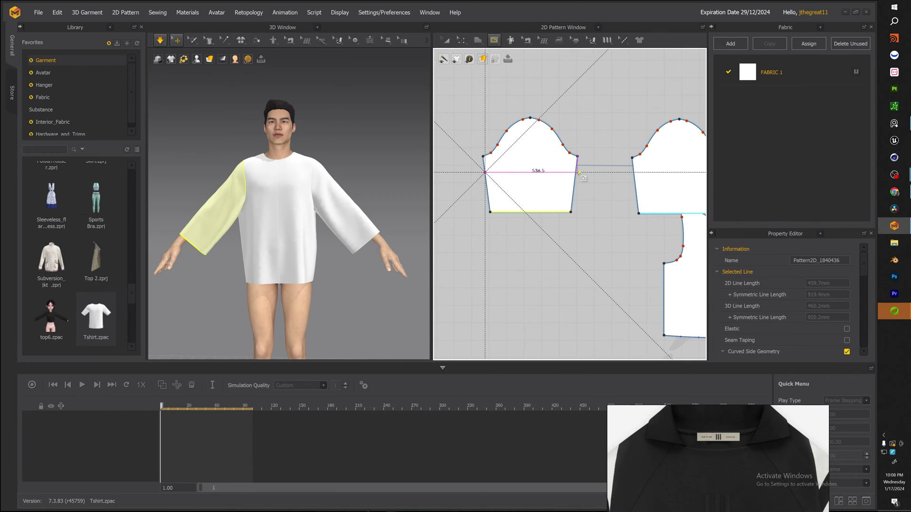
{"action": "left_click", "coordinate": [576, 172]}
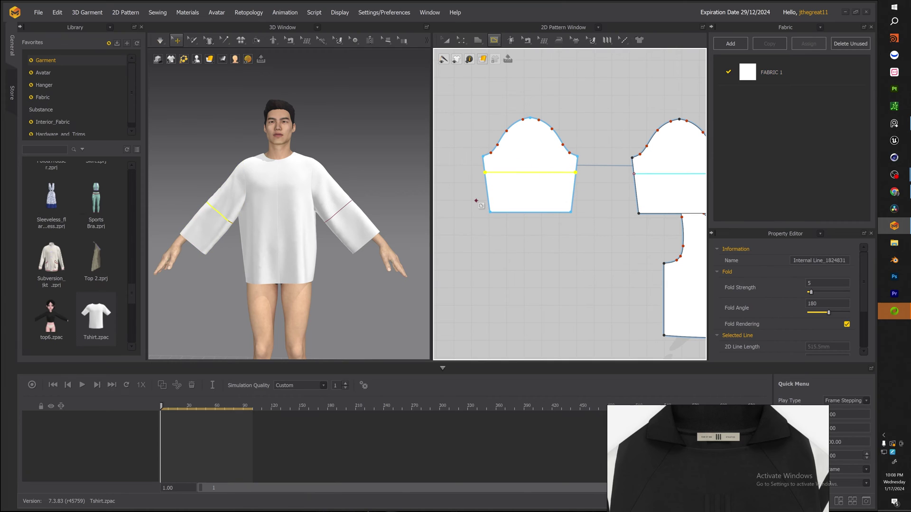
Move the internal line closer to the underarm, widen it to span the sleeve, and apply Cut & Sew along it
{"action": "key", "text": "a"}
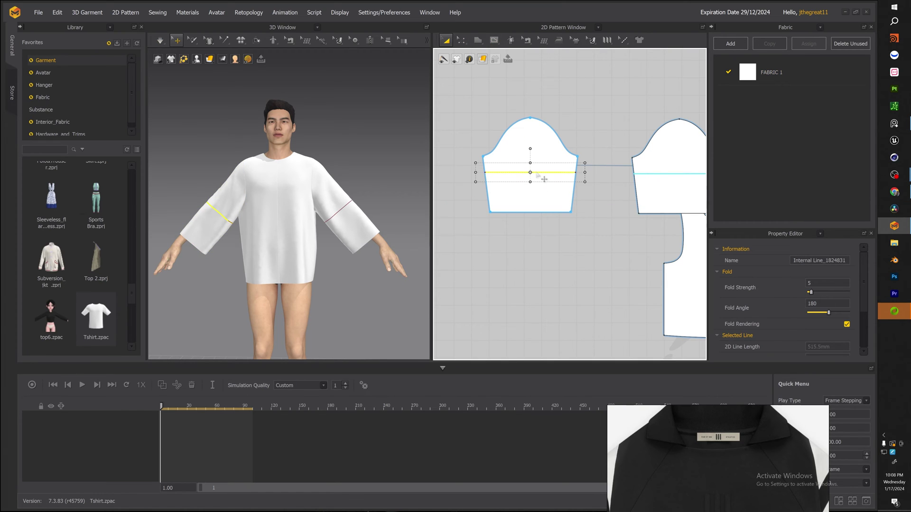
{"action": "left_click_drag", "start_coordinate": [535, 173], "coordinate": [535, 167]}
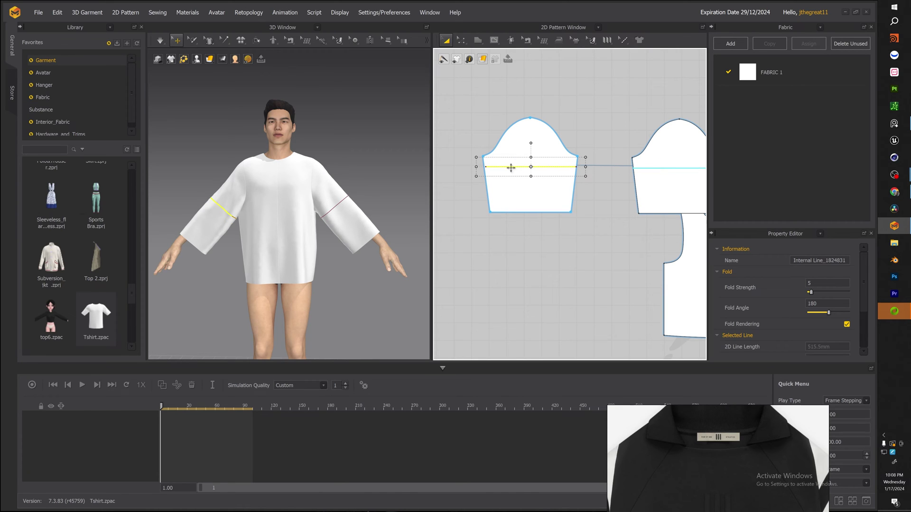
{"action": "left_click_drag", "start_coordinate": [476, 167], "coordinate": [474, 167]}
{"action": "right_click", "coordinate": [554, 167]}
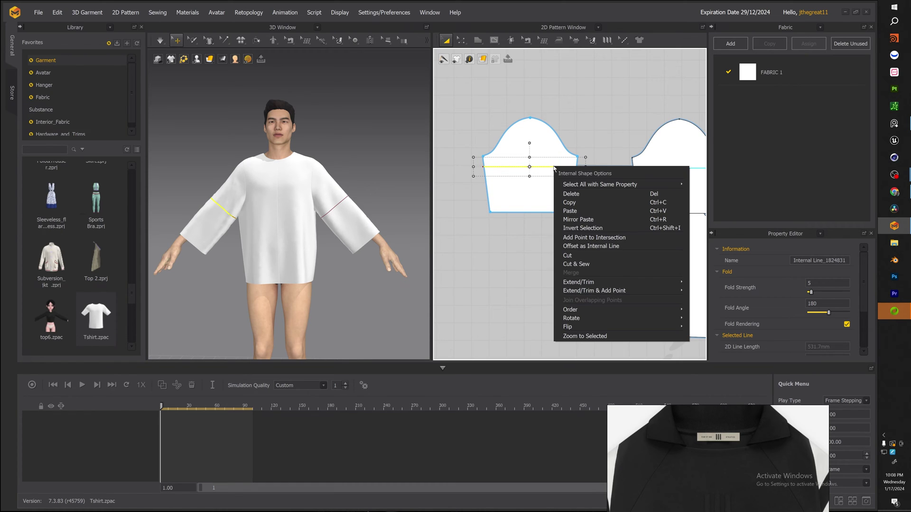
{"action": "left_click", "coordinate": [577, 262]}
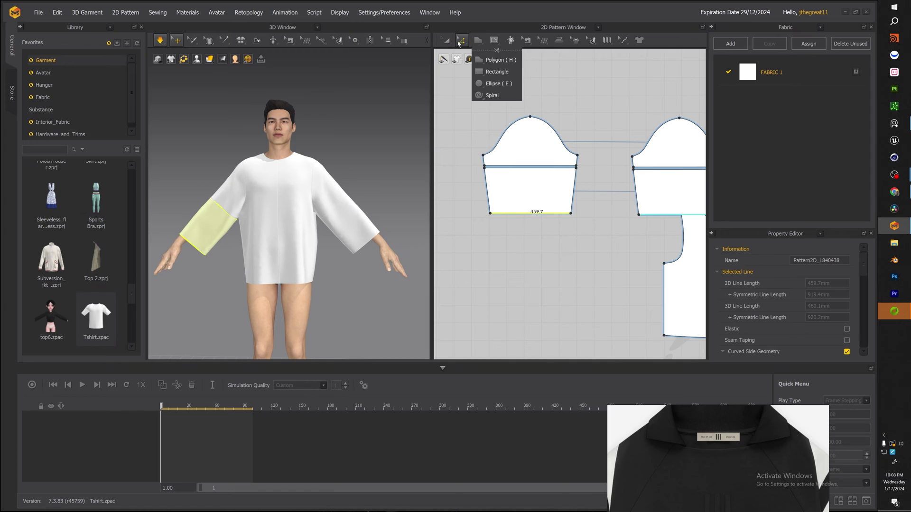
Narrow the lower sleeve pieces' hem evenly to about 400 mm with Transform Point/Segment and simulate the garment
{"action": "mouse_move", "coordinate": [461, 42]}
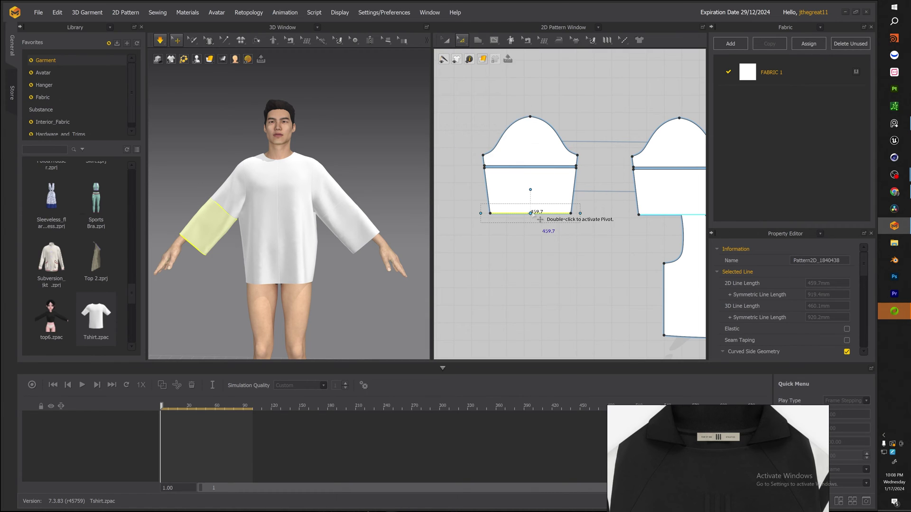
{"action": "key", "text": "space"}
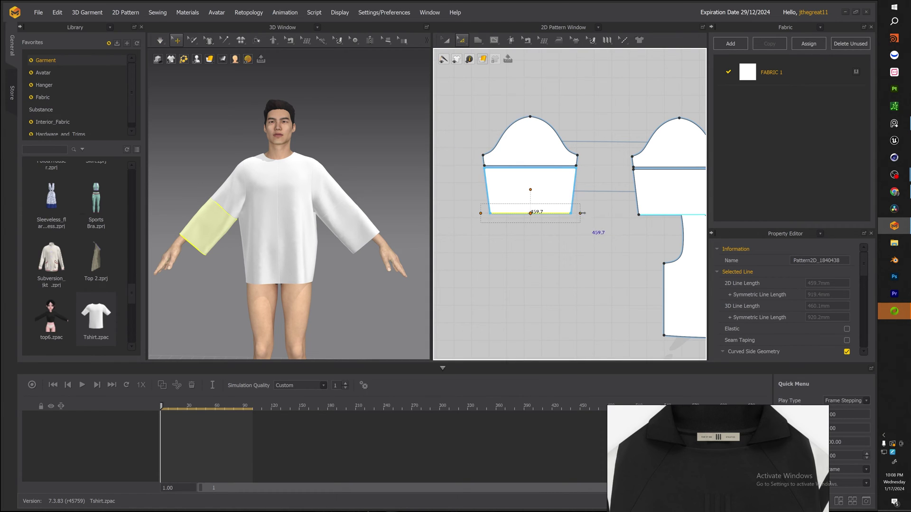
{"action": "left_click_drag", "start_coordinate": [579, 213], "coordinate": [572, 213]}
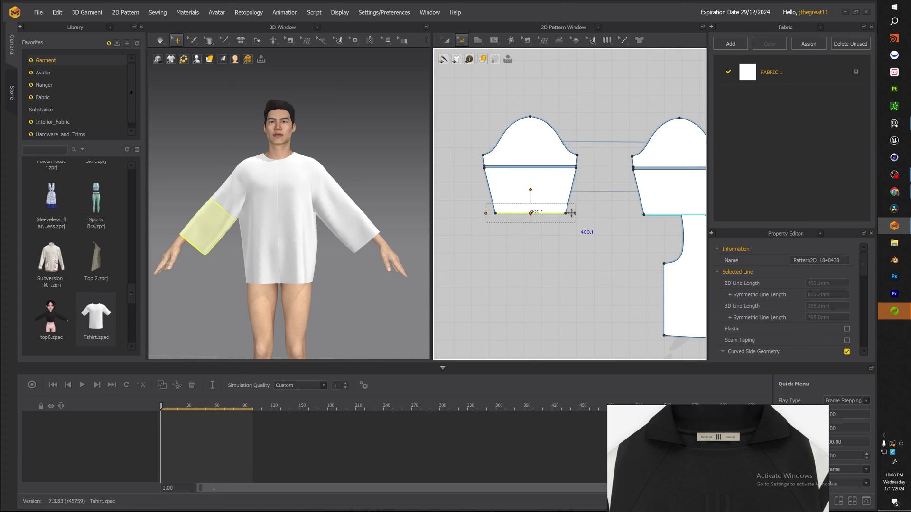
{"action": "key", "text": "space"}
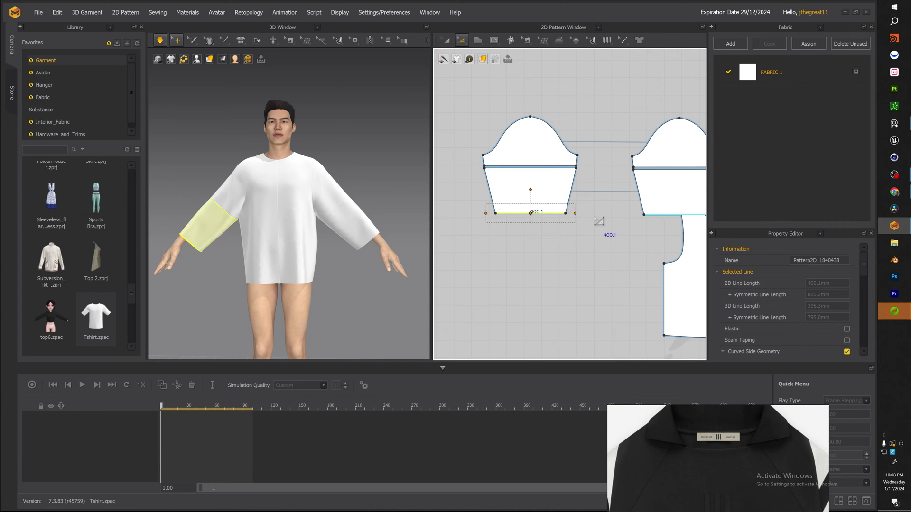
{"action": "right_click_drag", "start_coordinate": [288, 227], "coordinate": [309, 216]}
{"action": "left_click", "coordinate": [252, 228]}
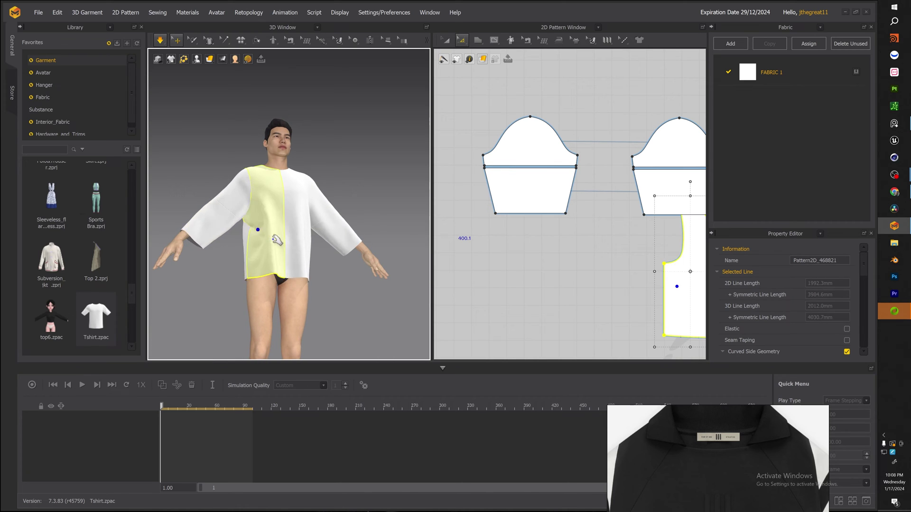
{"action": "right_click_drag", "start_coordinate": [254, 234], "coordinate": [372, 241]}
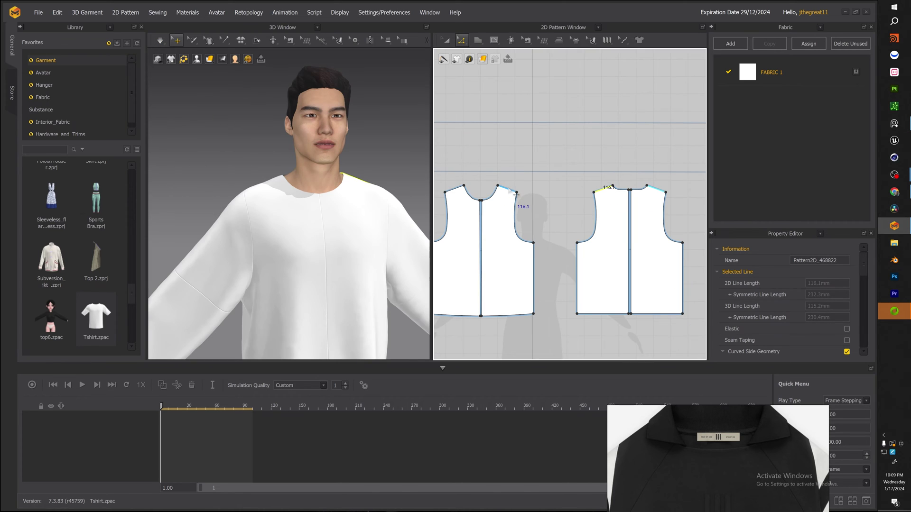
Match up the back pattern's shoulder line with the front pattern's shoulder line
{"action": "right_click", "coordinate": [516, 194]}
{"action": "mouse_move", "coordinate": [571, 297]}
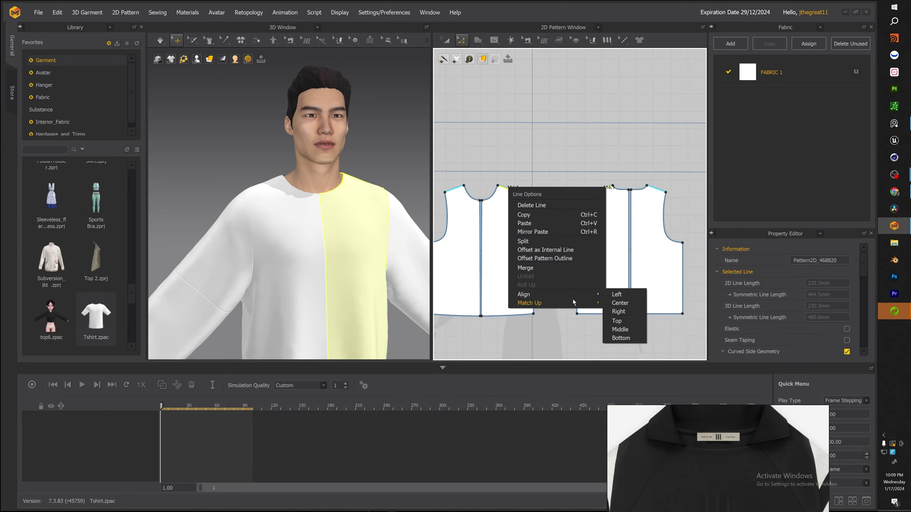
{"action": "left_click", "coordinate": [625, 311]}
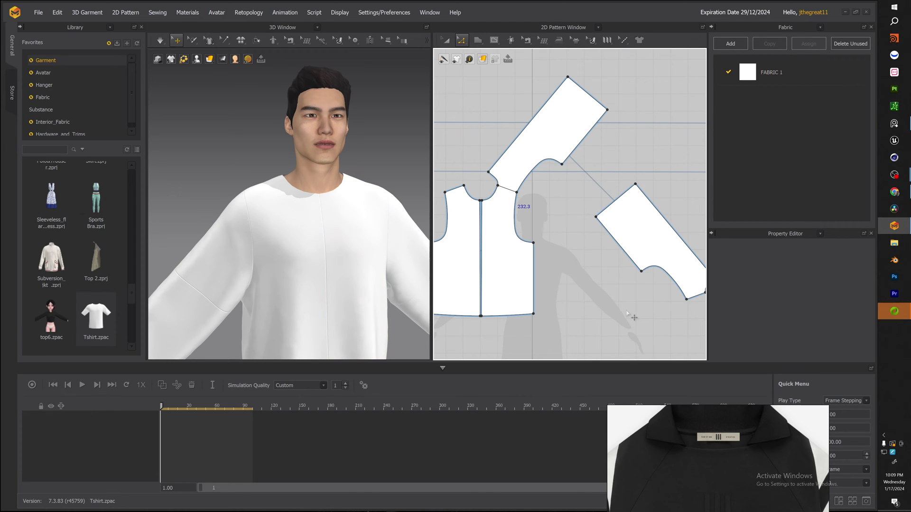
Shift the front pattern's armhole and neck shoulder points outward to smooth both curves across the shoulder seam, and simulate
{"action": "scroll", "coordinate": [550, 219], "scroll_direction": "up", "scroll_amount": 4}
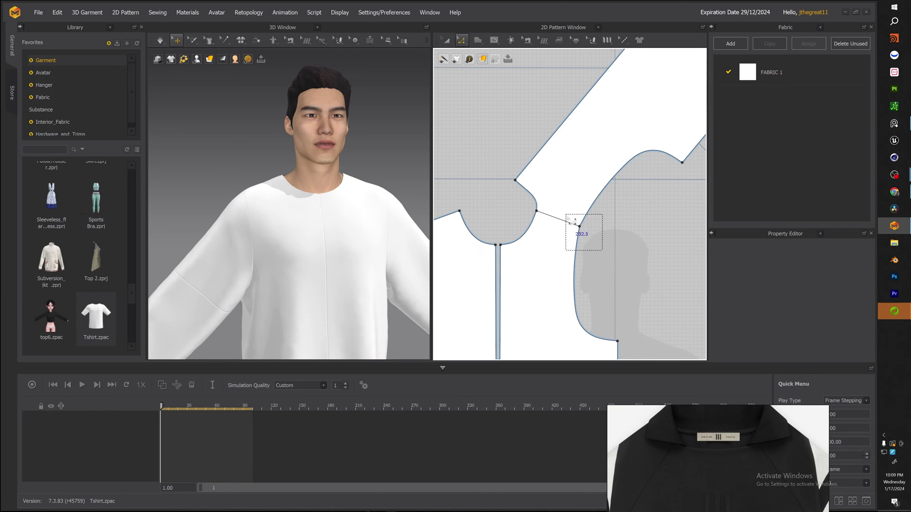
{"action": "left_click", "coordinate": [578, 232]}
{"action": "mouse_move", "coordinate": [580, 228]}
{"action": "left_mouse_down"}
{"action": "mouse_move", "coordinate": [591, 235]}
{"action": "mouse_move", "coordinate": [584, 227]}
{"action": "left_mouse_up"}
{"action": "left_click", "coordinate": [553, 228]}
{"action": "left_click_drag", "start_coordinate": [536, 211], "coordinate": [549, 218]}
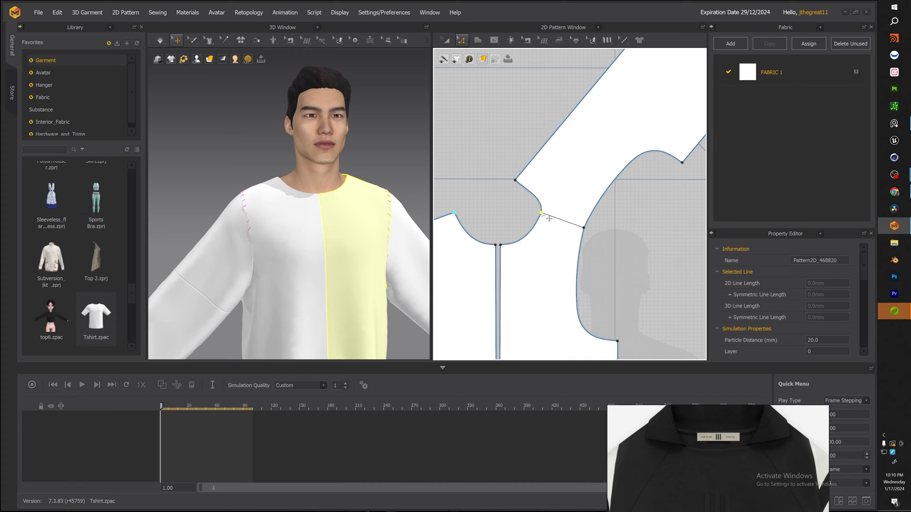
{"action": "key", "text": "space"}
{"action": "right_click_drag", "start_coordinate": [332, 211], "coordinate": [397, 209]}
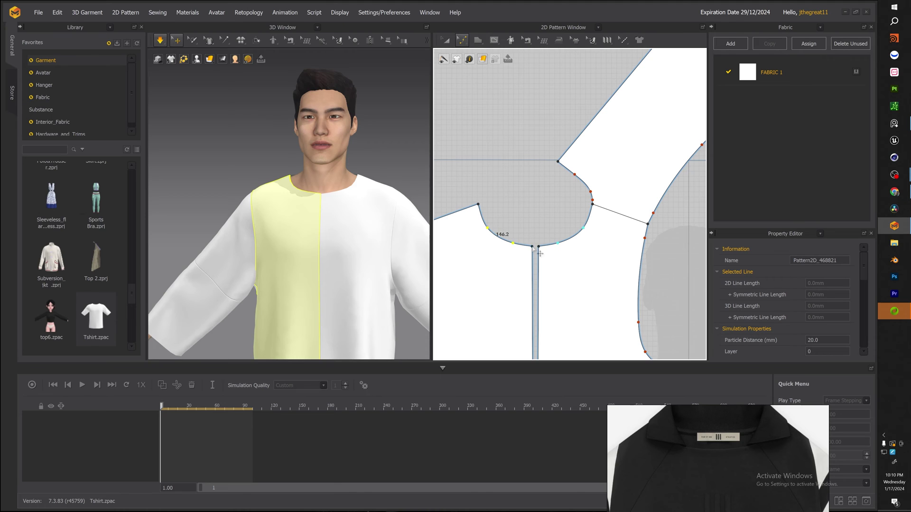
Adjust the front neckline's centre point slightly and start a curved raglan internal line from the neckline to the underarm on the front pattern
{"action": "left_click_drag", "start_coordinate": [532, 247], "coordinate": [540, 249]}
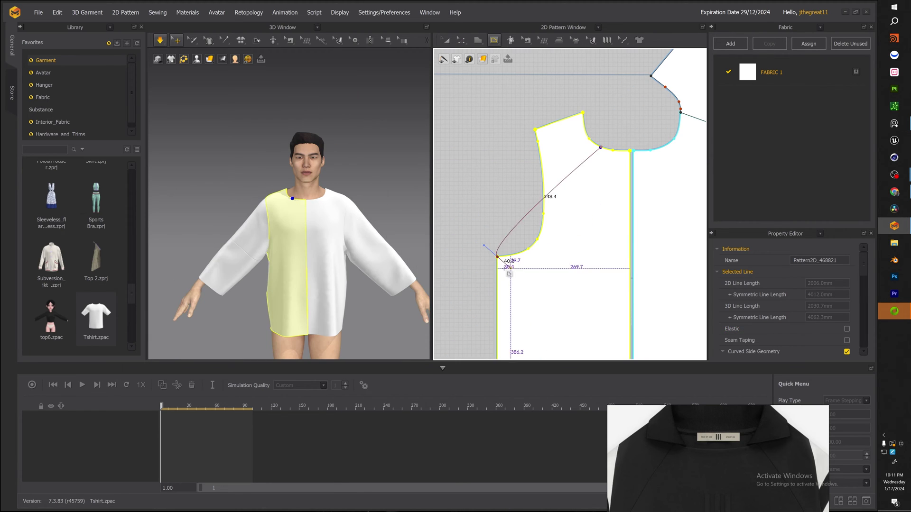
{"action": "left_click_drag", "start_coordinate": [497, 257], "coordinate": [435, 250]}
{"action": "key", "text": "Return"}
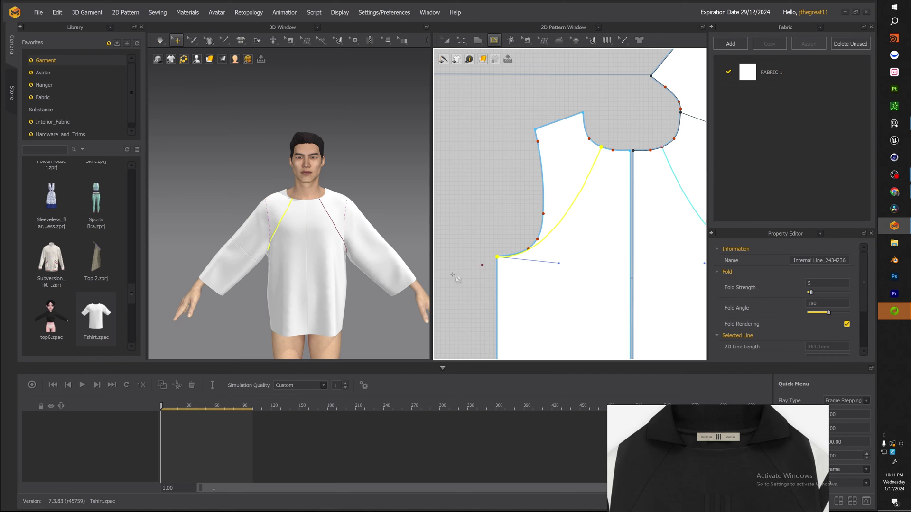
Shift the neckline end of the front pattern's raglan line outward along the neckline
{"action": "scroll", "coordinate": [304, 237], "scroll_direction": "down", "scroll_amount": 3}
{"action": "right_click_drag", "start_coordinate": [305, 235], "coordinate": [284, 274]}
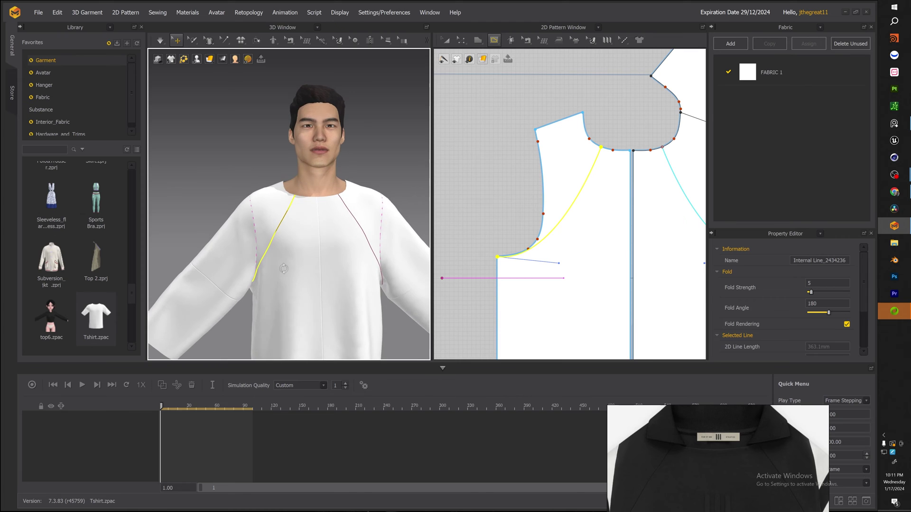
{"action": "key", "text": "z"}
{"action": "left_click_drag", "start_coordinate": [602, 151], "coordinate": [596, 145]}
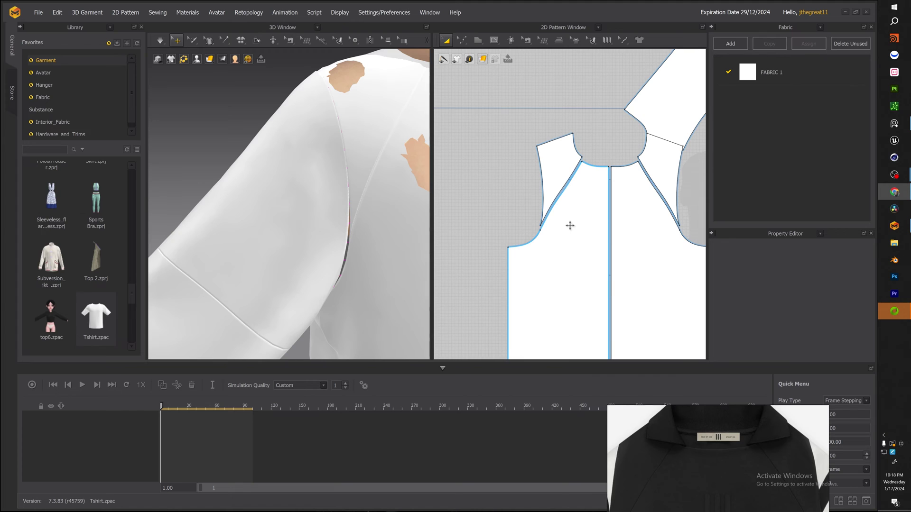
Move the separate back pattern half against the other half so their centre back edges meet
{"action": "scroll", "coordinate": [511, 179], "scroll_direction": "down", "scroll_amount": 5}
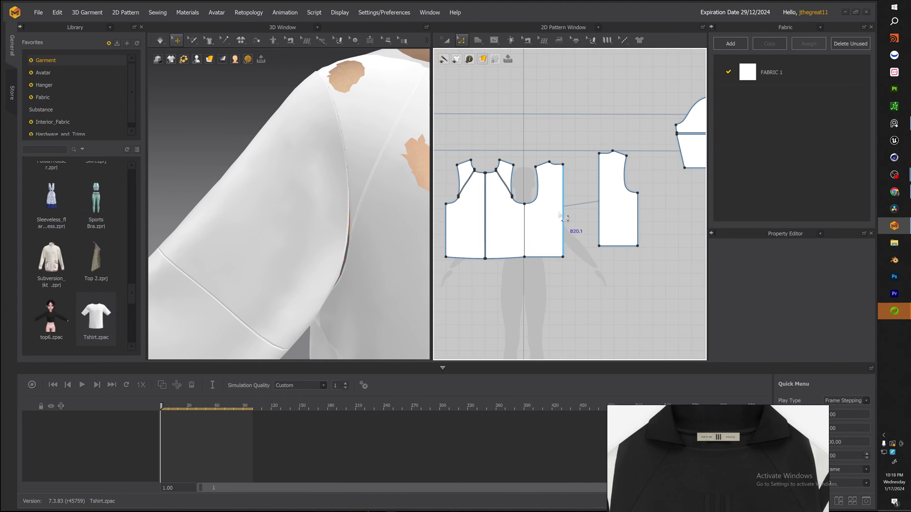
{"action": "left_click_drag", "start_coordinate": [576, 230], "coordinate": [580, 200]}
{"action": "left_click_drag", "start_coordinate": [698, 283], "coordinate": [590, 173]}
{"action": "left_click_drag", "start_coordinate": [617, 198], "coordinate": [586, 214]}
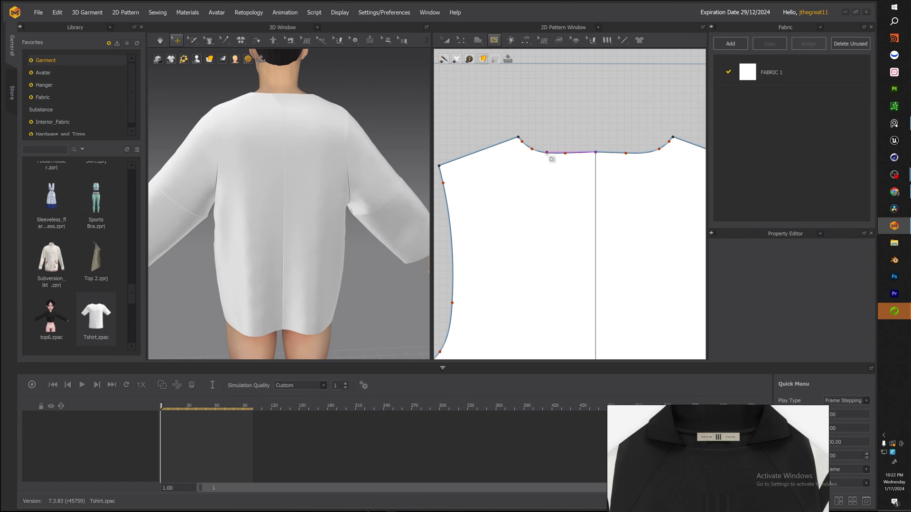
Draw a curved internal line about 284 mm long on the back pattern from the neckline to the lower armhole
{"action": "scroll", "coordinate": [510, 225], "scroll_direction": "down", "scroll_amount": 3}
{"action": "middle_click_drag", "start_coordinate": [517, 235], "coordinate": [599, 153]}
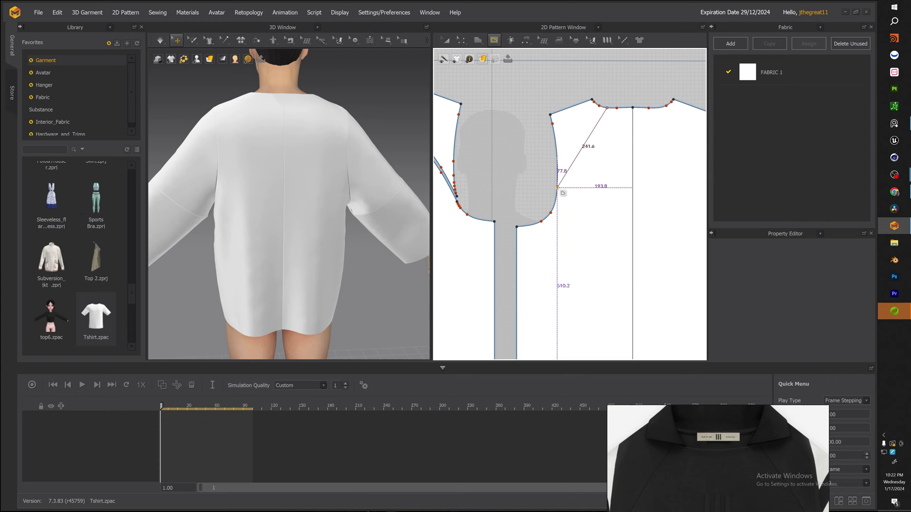
{"action": "left_click_drag", "start_coordinate": [556, 201], "coordinate": [518, 216]}
{"action": "double_click", "coordinate": [555, 202]}
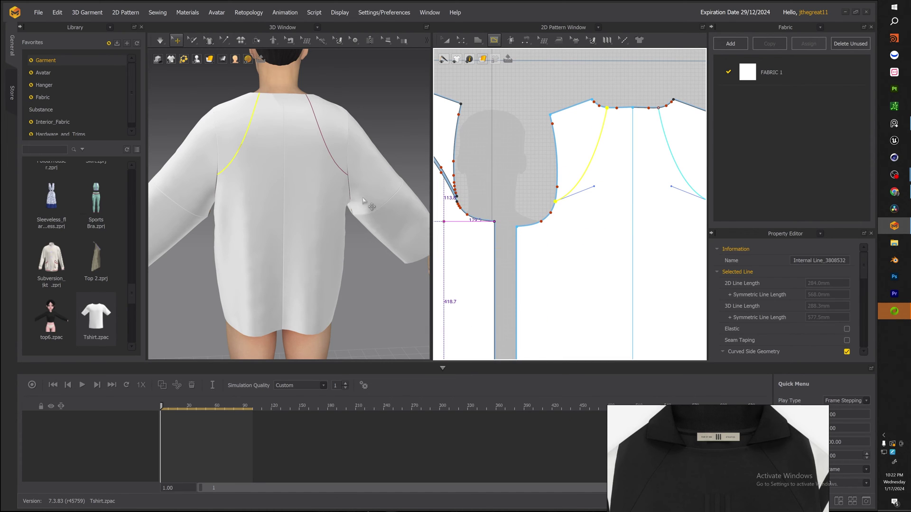
Reshape the curve of the back pattern's raglan line by moving its lower curve handle
{"action": "scroll", "coordinate": [274, 162], "scroll_direction": "down", "scroll_amount": 5}
{"action": "right_click_drag", "start_coordinate": [274, 162], "coordinate": [280, 135]}
{"action": "key", "text": "z"}
{"action": "left_click", "coordinate": [594, 187]}
{"action": "left_click_drag", "start_coordinate": [594, 188], "coordinate": [586, 176]}
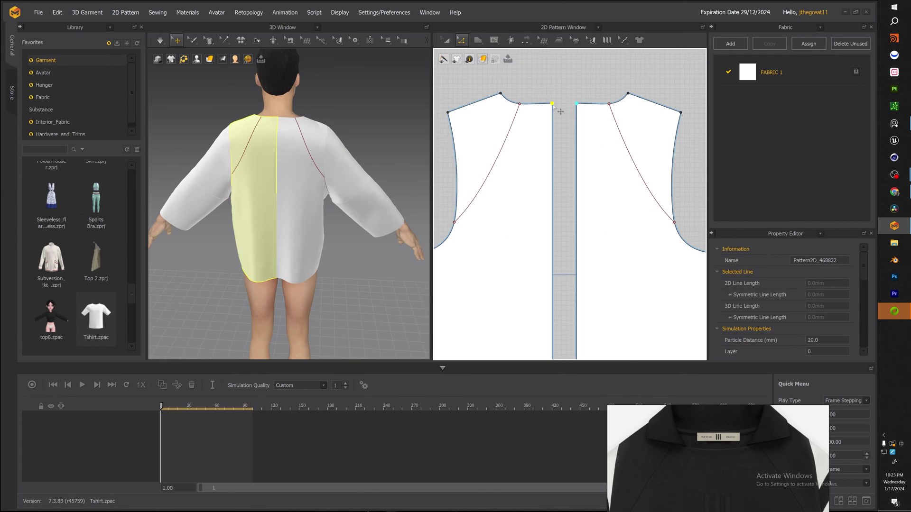
Lower the back neckline's centre point slightly and simulate the garment
{"action": "left_click_drag", "start_coordinate": [552, 103], "coordinate": [552, 108]}
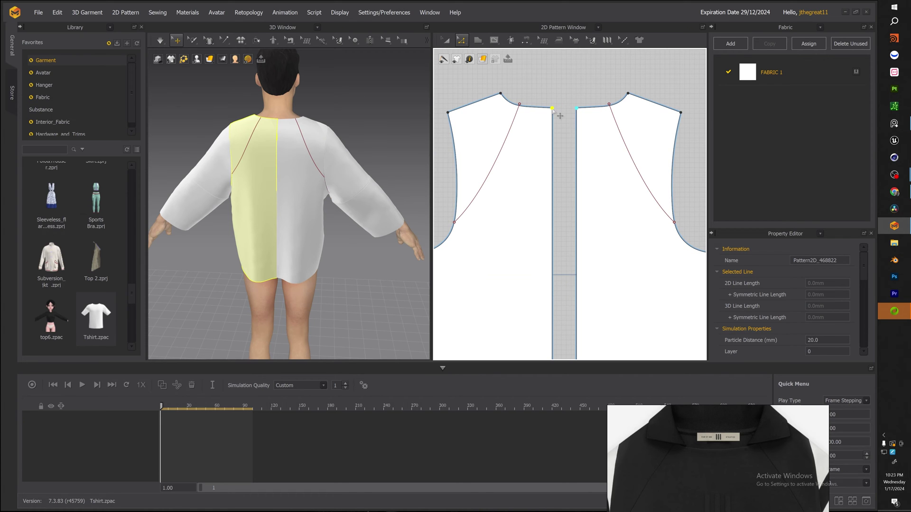
{"action": "key", "text": "space"}
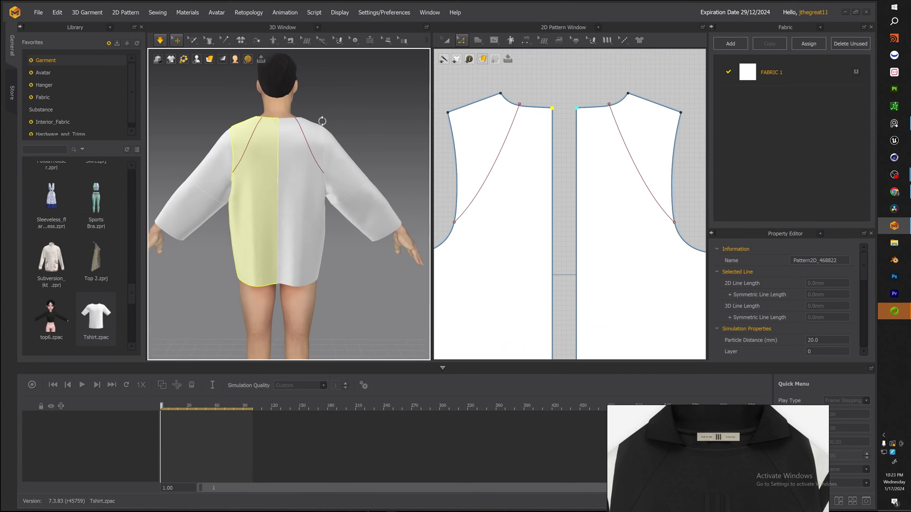
{"action": "scroll", "coordinate": [285, 127], "scroll_direction": "down", "scroll_amount": 3}
{"action": "middle_click_drag", "start_coordinate": [275, 128], "coordinate": [313, 161]}
{"action": "right_click_drag", "start_coordinate": [313, 161], "coordinate": [281, 158]}
{"action": "scroll", "coordinate": [299, 134], "scroll_direction": "down", "scroll_amount": 3}
{"action": "scroll", "coordinate": [380, 157], "scroll_direction": "up", "scroll_amount": 2}
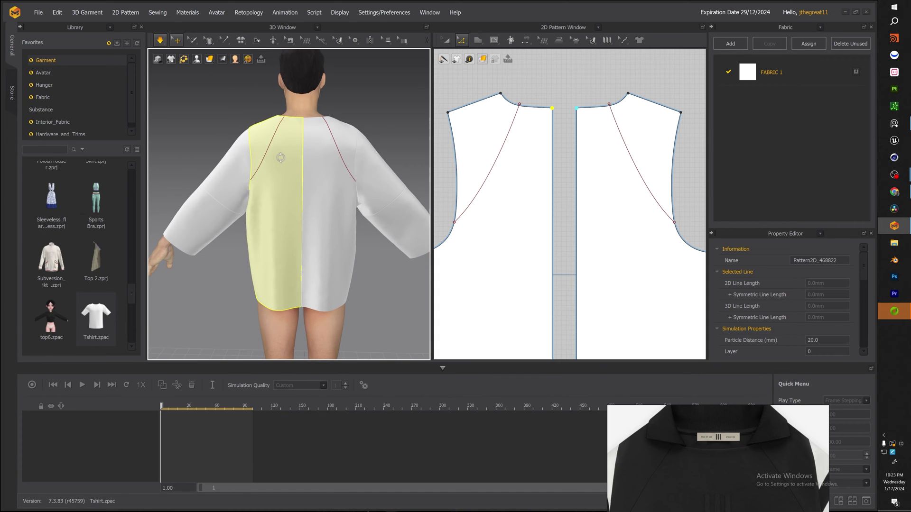
Flatten the back raglan line's curve with its lower handle and simulate the garment
{"action": "left_click", "coordinate": [487, 178]}
{"action": "left_click_drag", "start_coordinate": [491, 187], "coordinate": [484, 181]}
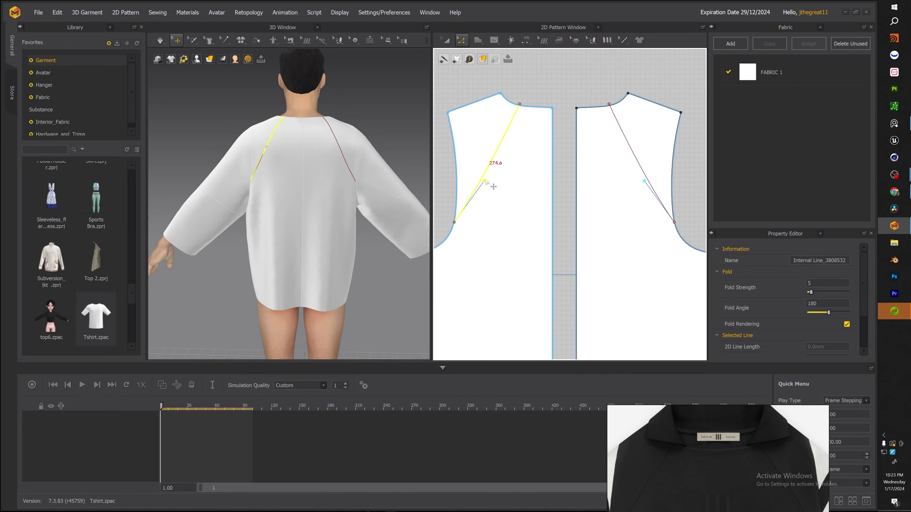
{"action": "key", "text": "space"}
Extend/Trim the back raglan line's armhole end to the pattern outline and apply Cut & Sew along the line
{"action": "right_click", "coordinate": [454, 222]}
{"action": "mouse_move", "coordinate": [492, 264]}
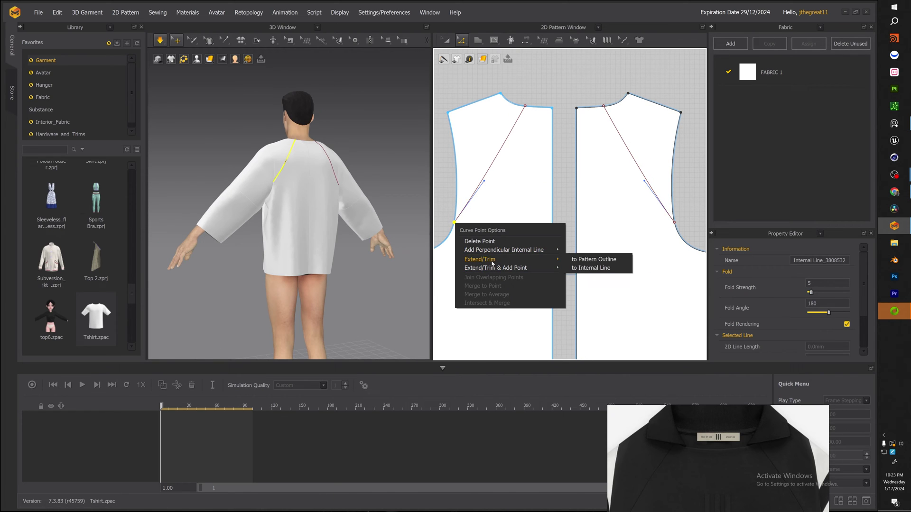
{"action": "left_click", "coordinate": [575, 259]}
{"action": "left_click", "coordinate": [501, 156]}
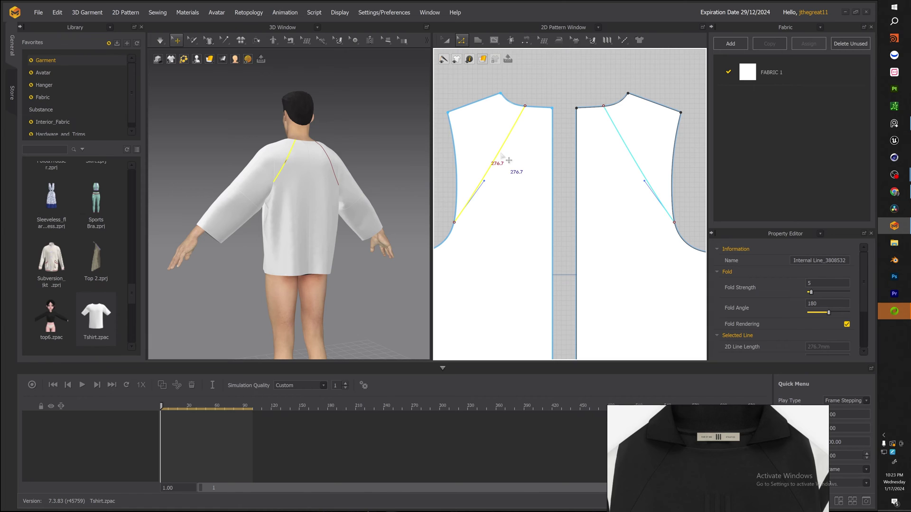
{"action": "right_click", "coordinate": [501, 155]}
{"action": "left_click", "coordinate": [535, 285]}
Move the cut-off front shoulder piece next to the matching side of the upper sleeve's cap
{"action": "scroll", "coordinate": [531, 285], "scroll_direction": "down", "scroll_amount": 4}
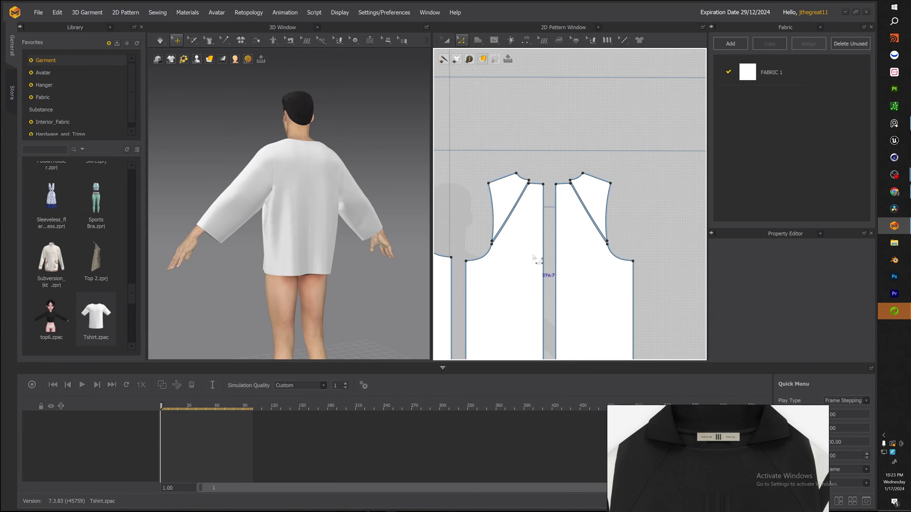
{"action": "scroll", "coordinate": [633, 229], "scroll_direction": "down", "scroll_amount": 5}
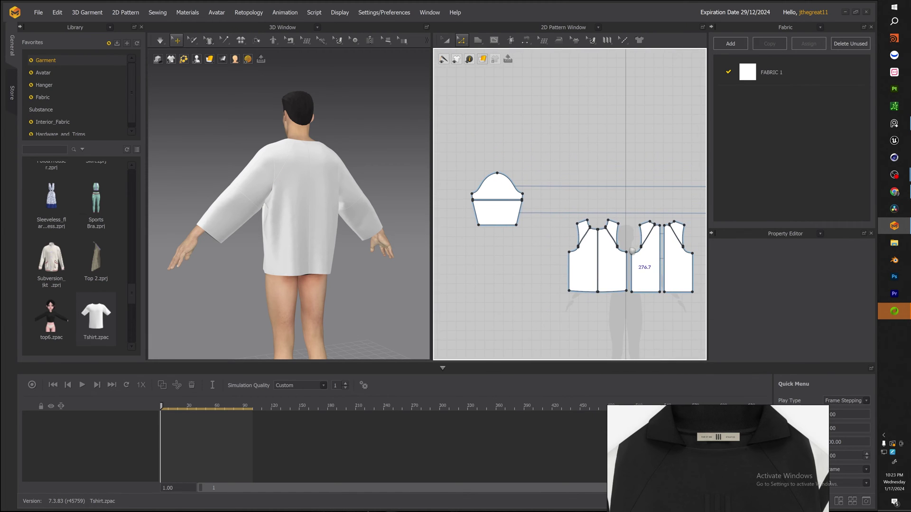
{"action": "key", "text": "a"}
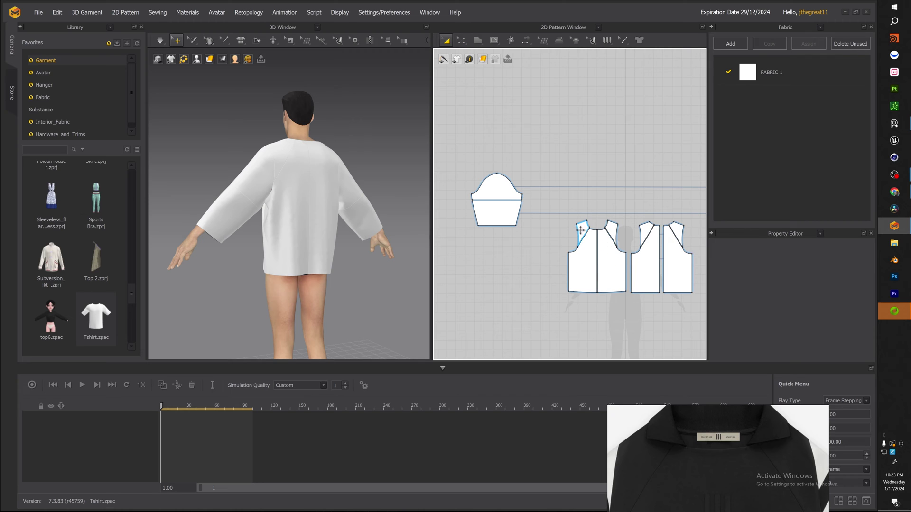
{"action": "left_click_drag", "start_coordinate": [585, 232], "coordinate": [545, 188]}
{"action": "scroll", "coordinate": [539, 200], "scroll_direction": "up", "scroll_amount": 3}
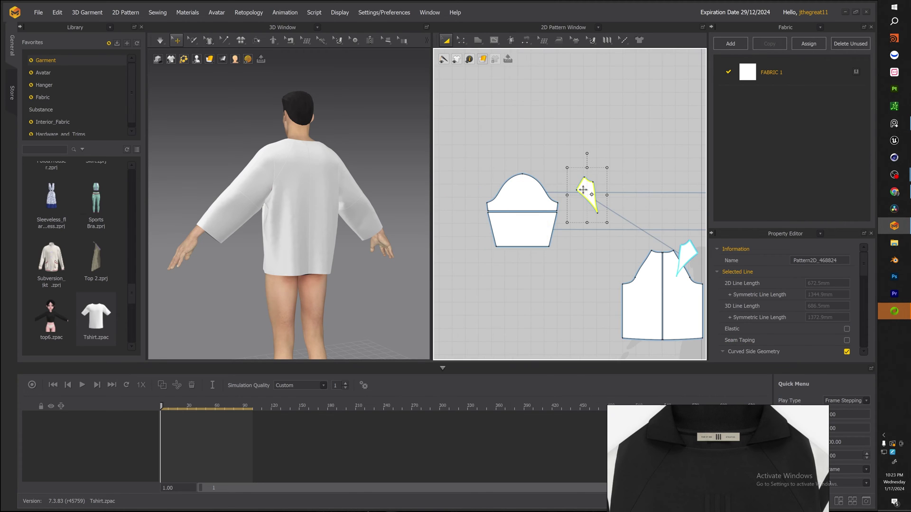
{"action": "left_click_drag", "start_coordinate": [584, 189], "coordinate": [535, 166]}
Merge the front shoulder piece with the upper sleeve along their shared armhole seam
{"action": "key", "text": "n"}
{"action": "left_click", "coordinate": [529, 174]}
{"action": "scroll", "coordinate": [527, 174], "scroll_direction": "up", "scroll_amount": 3}
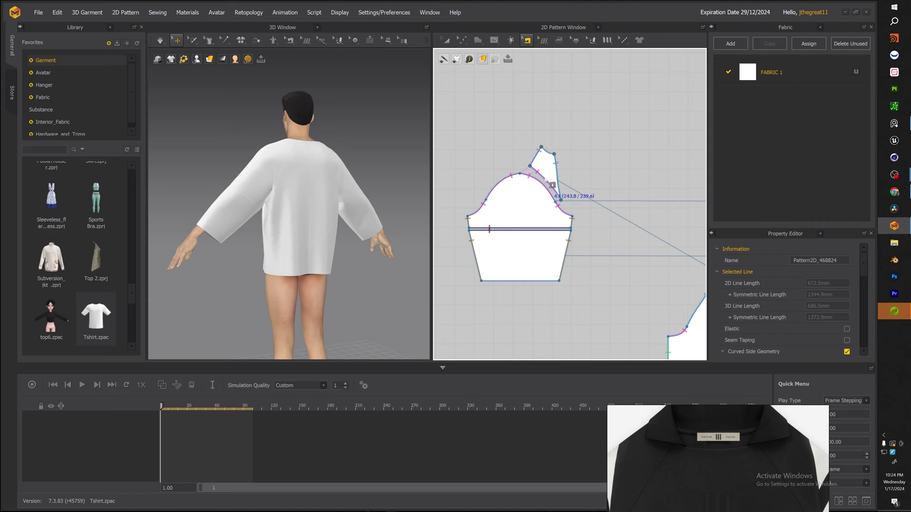
{"action": "right_click", "coordinate": [545, 181]}
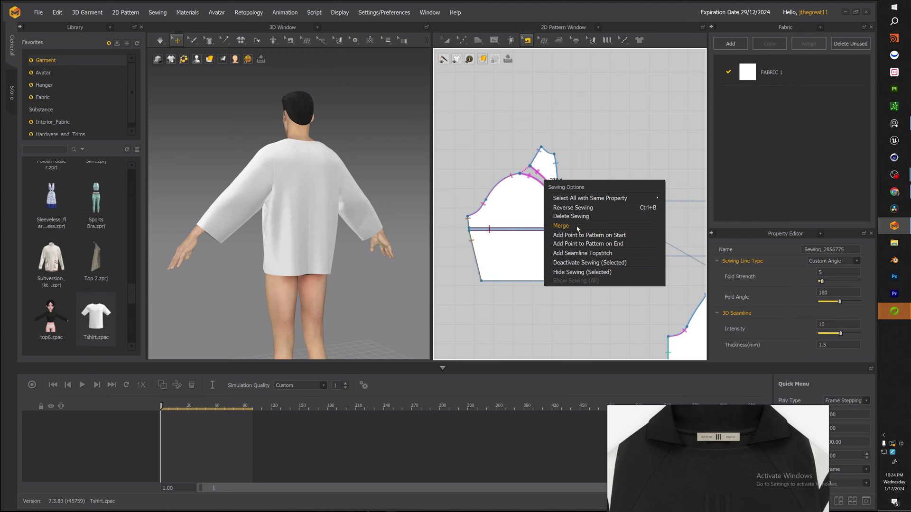
{"action": "left_click", "coordinate": [577, 227]}
Merge the back shoulder piece with the upper sleeve along their seam and place the merged raglan sleeve above the lower sleeve piece
{"action": "scroll", "coordinate": [585, 232], "scroll_direction": "down", "scroll_amount": 3}
{"action": "middle_click_drag", "start_coordinate": [597, 227], "coordinate": [539, 211]}
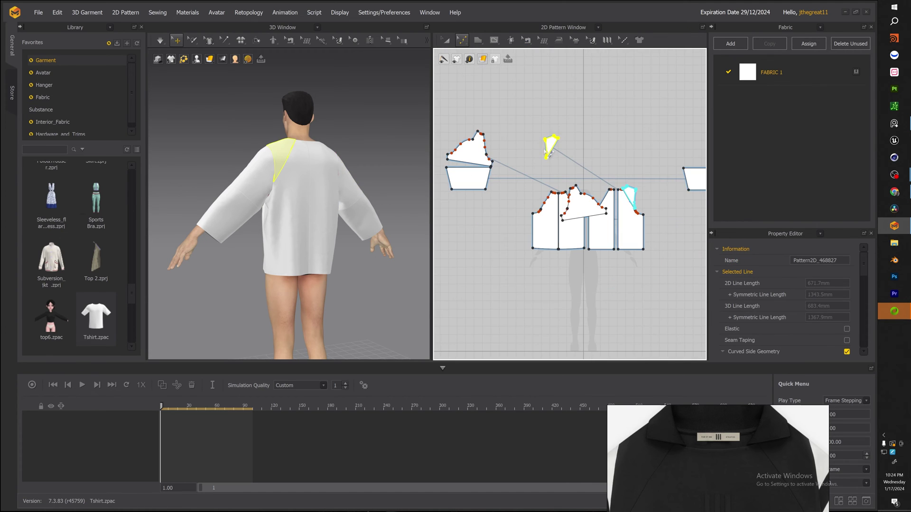
{"action": "key", "text": "b"}
{"action": "left_click", "coordinate": [545, 148]}
{"action": "right_click", "coordinate": [545, 147]}
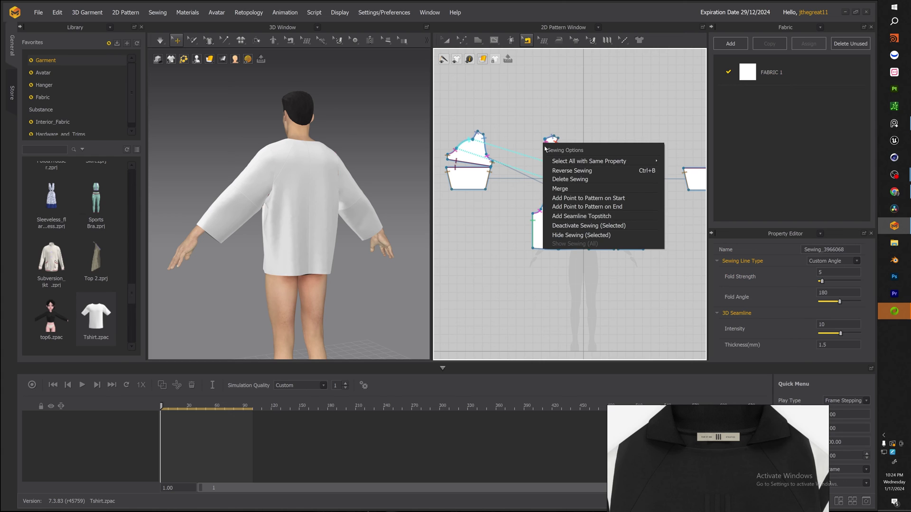
{"action": "left_click", "coordinate": [572, 190]}
{"action": "key", "text": "a"}
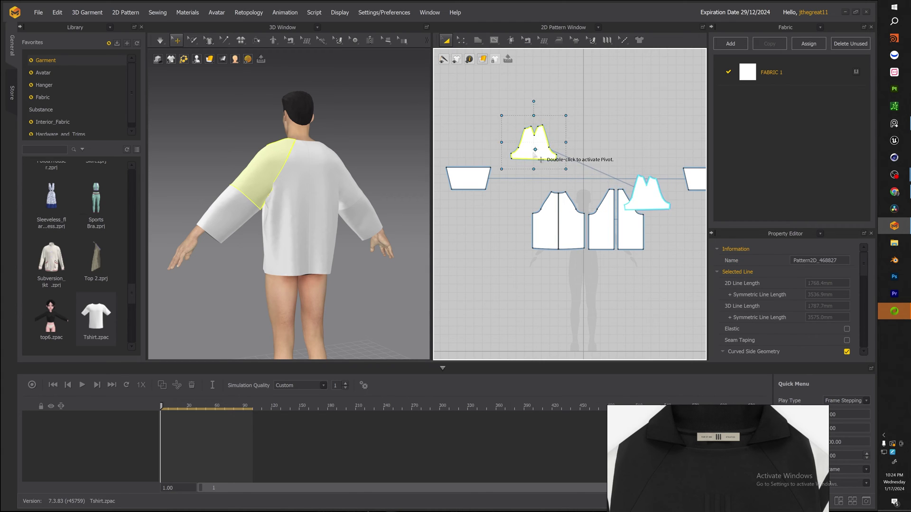
{"action": "left_click_drag", "start_coordinate": [546, 155], "coordinate": [474, 160]}
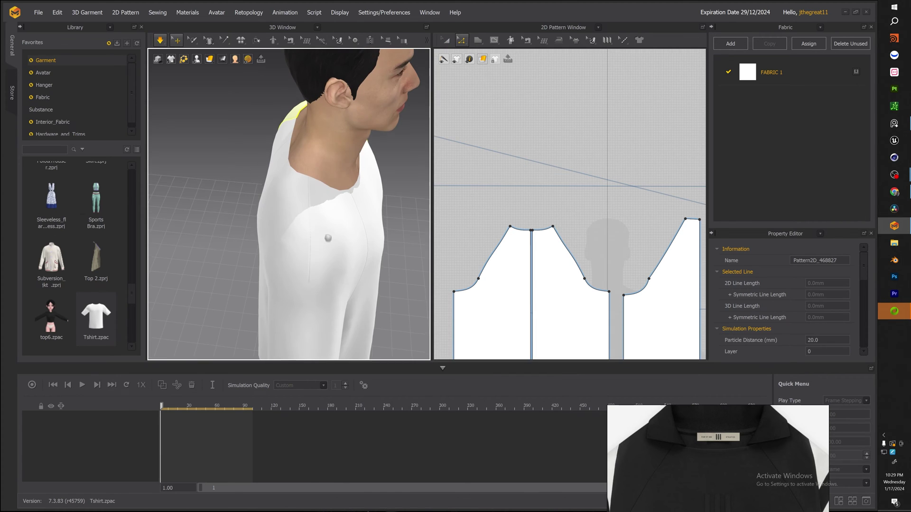
Examine the neckline across the back, shoulder and front of the garment on the avatar
{"action": "left_click", "coordinate": [304, 182]}
{"action": "left_click", "coordinate": [286, 153]}
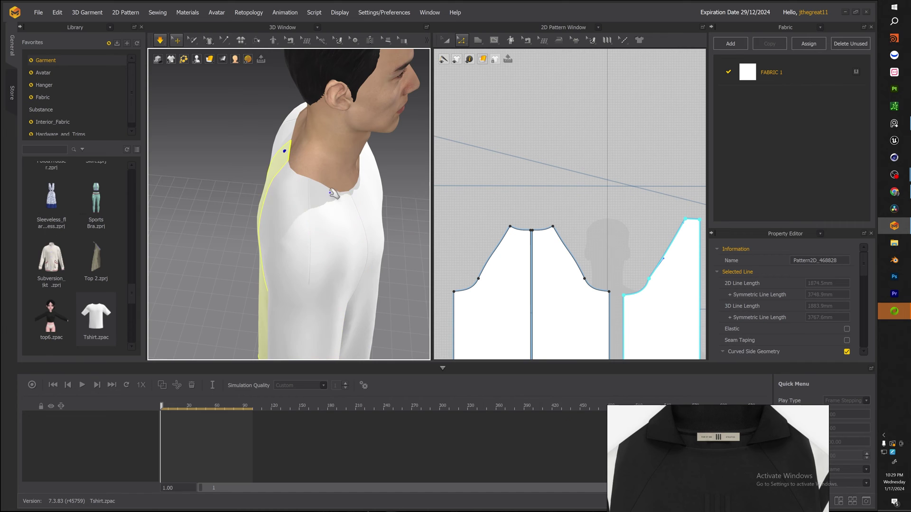
{"action": "left_click", "coordinate": [355, 188]}
{"action": "scroll", "coordinate": [369, 204], "scroll_direction": "down", "scroll_amount": 1}
{"action": "middle_click_drag", "start_coordinate": [368, 203], "coordinate": [346, 203]}
{"action": "right_click_drag", "start_coordinate": [349, 204], "coordinate": [309, 191]}
{"action": "scroll", "coordinate": [559, 210], "scroll_direction": "down", "scroll_amount": 3}
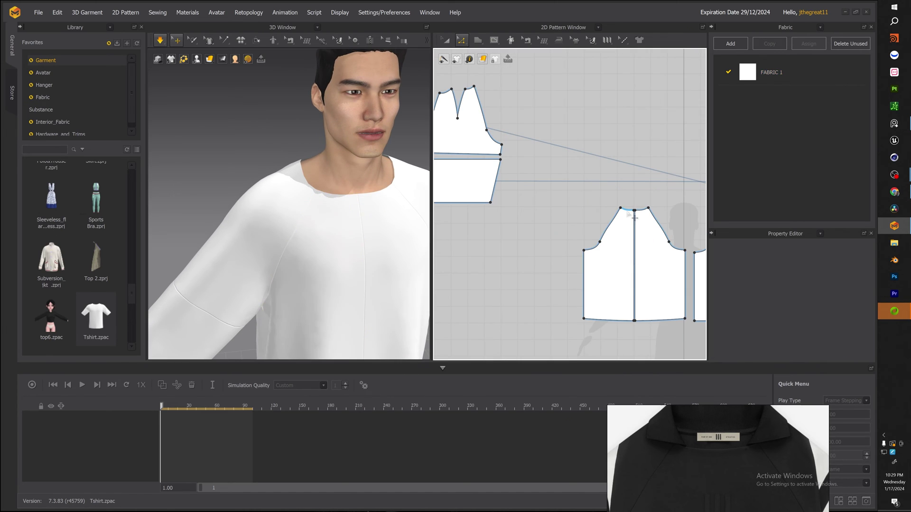
Select the neckline edges of the front, back and raglan sleeve pieces and start an Offset Pattern Outline on them
{"action": "left_click", "coordinate": [630, 209]}
{"action": "scroll", "coordinate": [545, 180], "scroll_direction": "down", "scroll_amount": 3}
{"action": "middle_click_drag", "start_coordinate": [542, 176], "coordinate": [558, 198]}
{"action": "scroll", "coordinate": [516, 157], "scroll_direction": "up", "scroll_amount": 3}
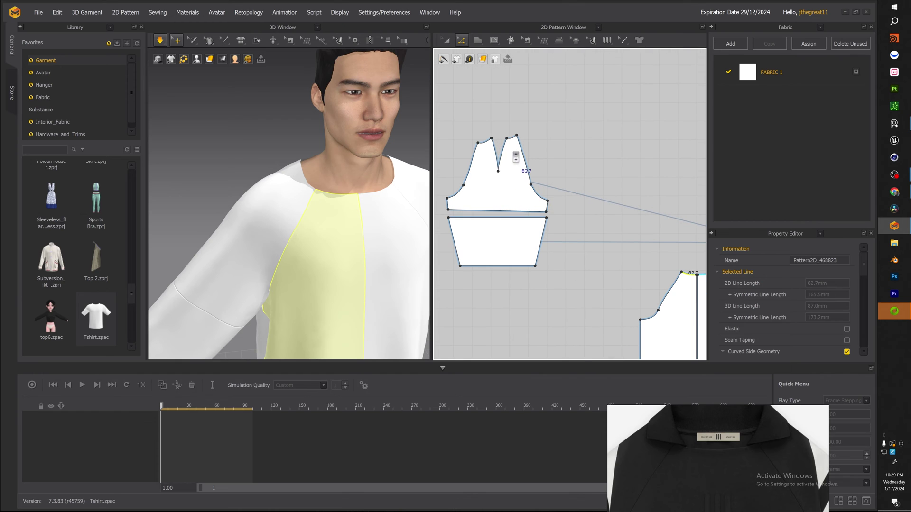
{"action": "left_click", "coordinate": [495, 153]}
{"action": "left_click", "coordinate": [511, 137], "text": "shift"}
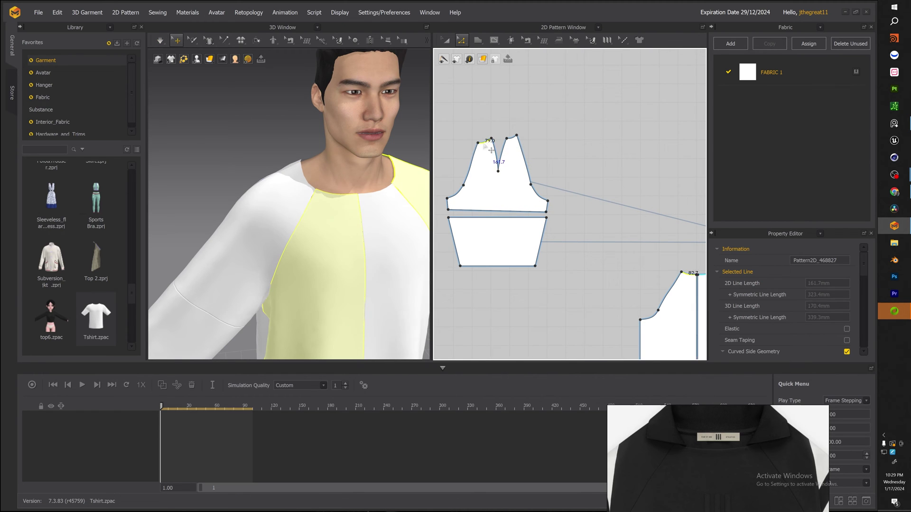
{"action": "scroll", "coordinate": [493, 148], "scroll_direction": "down", "scroll_amount": 3}
{"action": "scroll", "coordinate": [628, 201], "scroll_direction": "up", "scroll_amount": 3}
{"action": "left_click", "coordinate": [617, 187], "text": "shift"}
{"action": "right_click", "coordinate": [617, 188]}
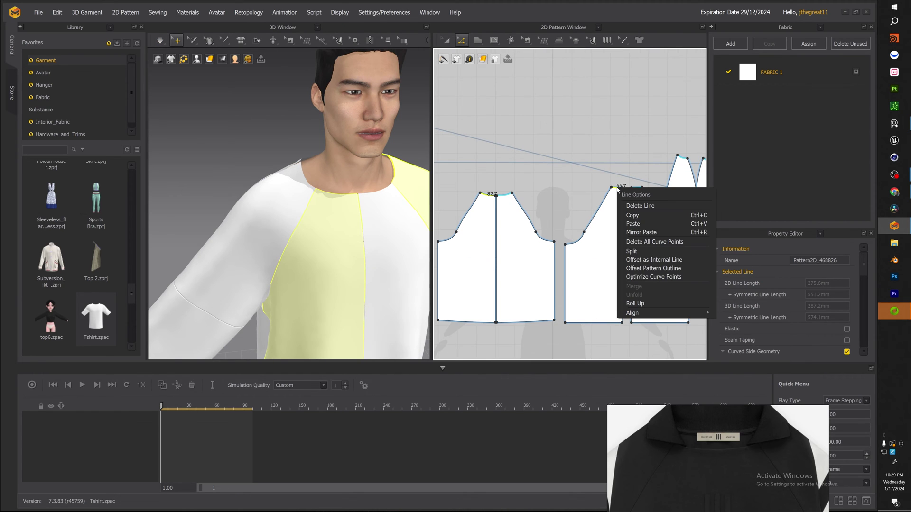
{"action": "left_click", "coordinate": [650, 269]}
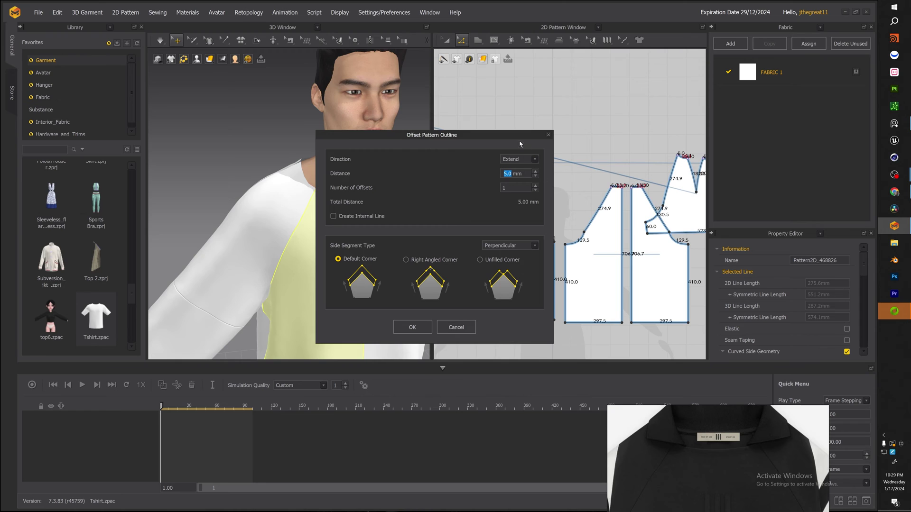
Extend the selected neckline edges outward by 50 mm, creating internal lines along the original neckline
{"action": "left_click_drag", "start_coordinate": [520, 144], "coordinate": [388, 143]}
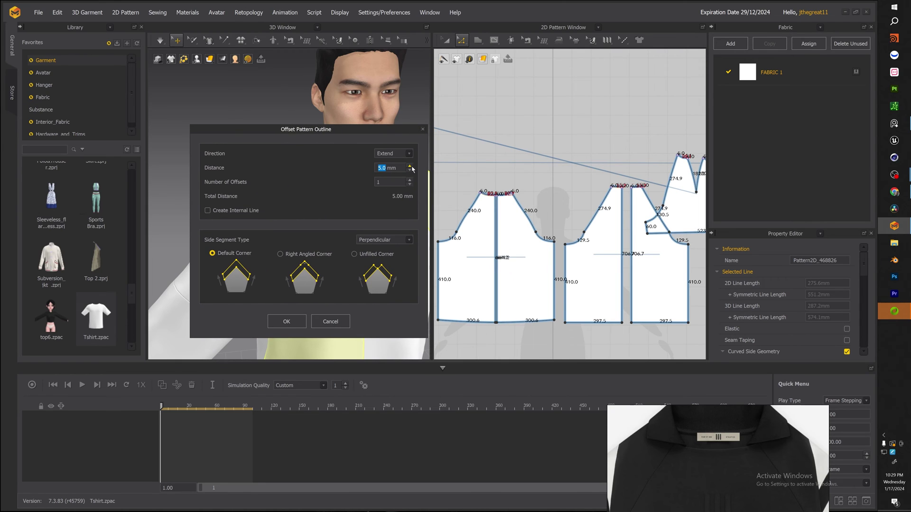
{"action": "scroll", "coordinate": [413, 169], "scroll_direction": "up", "scroll_amount": 4}
{"action": "scroll", "coordinate": [411, 169], "scroll_direction": "up", "scroll_amount": 12}
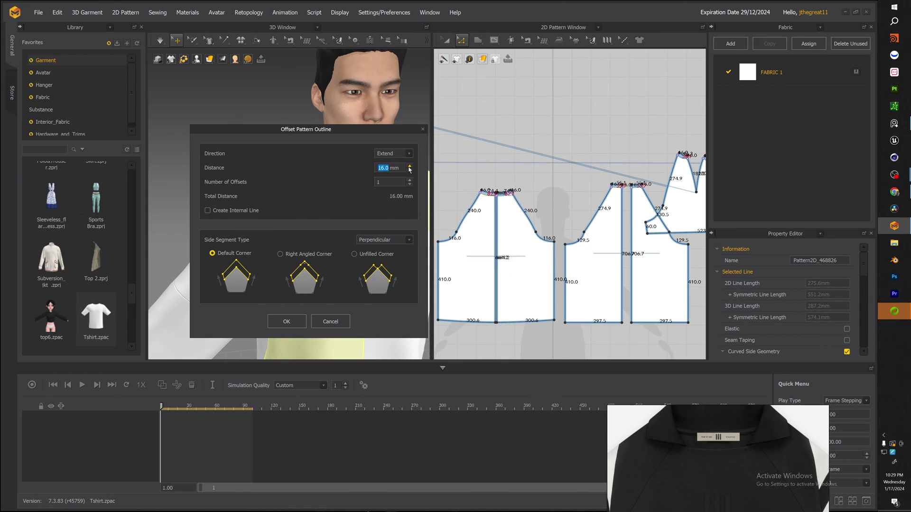
{"action": "scroll", "coordinate": [410, 169], "scroll_direction": "up", "scroll_amount": 12}
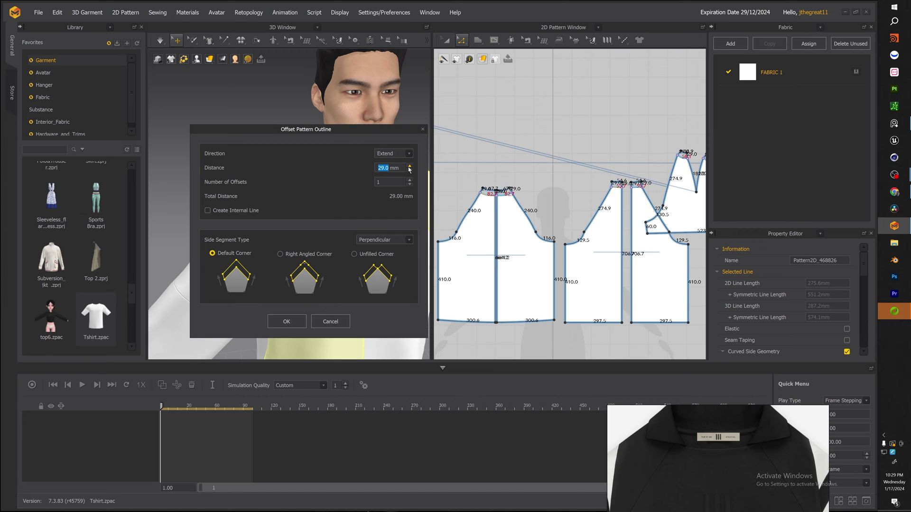
{"action": "scroll", "coordinate": [410, 169], "scroll_direction": "up", "scroll_amount": 8}
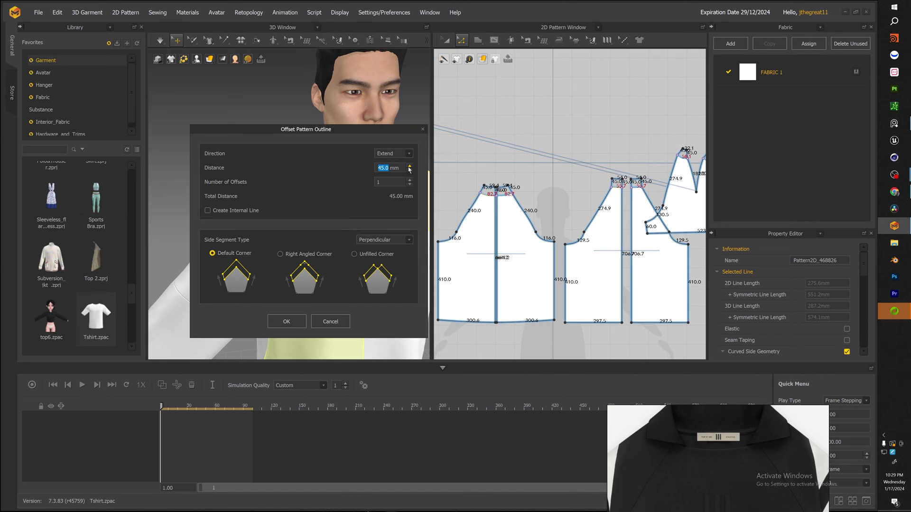
{"action": "scroll", "coordinate": [410, 168], "scroll_direction": "up", "scroll_amount": 12}
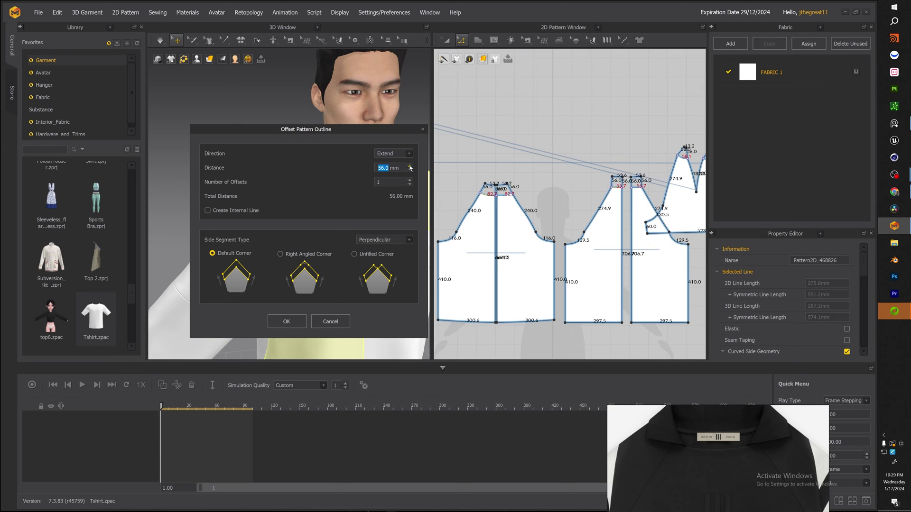
{"action": "scroll", "coordinate": [410, 168], "scroll_direction": "up", "scroll_amount": 6}
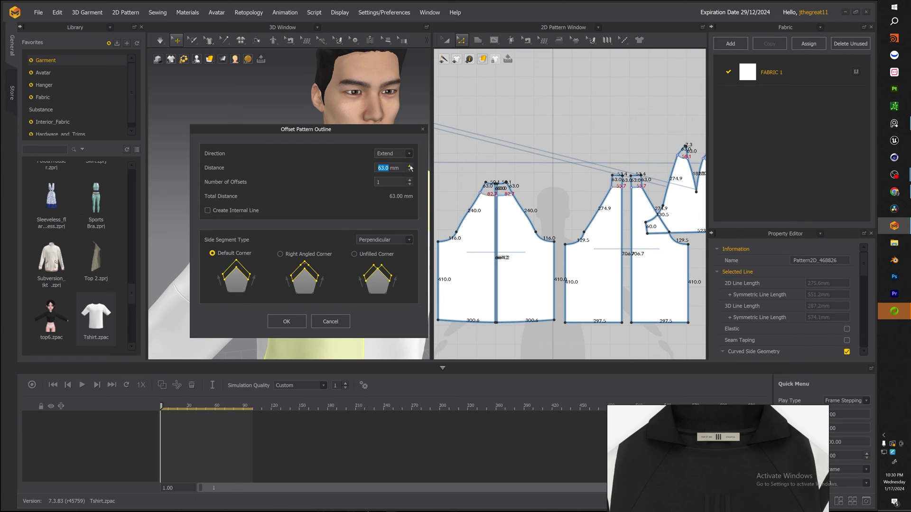
{"action": "scroll", "coordinate": [410, 170], "scroll_direction": "down", "scroll_amount": 8}
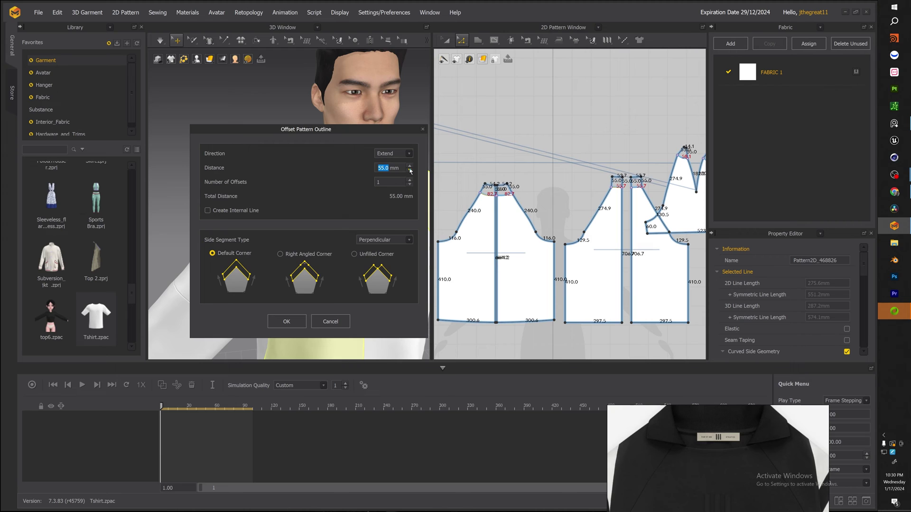
{"action": "scroll", "coordinate": [410, 171], "scroll_direction": "down", "scroll_amount": 1}
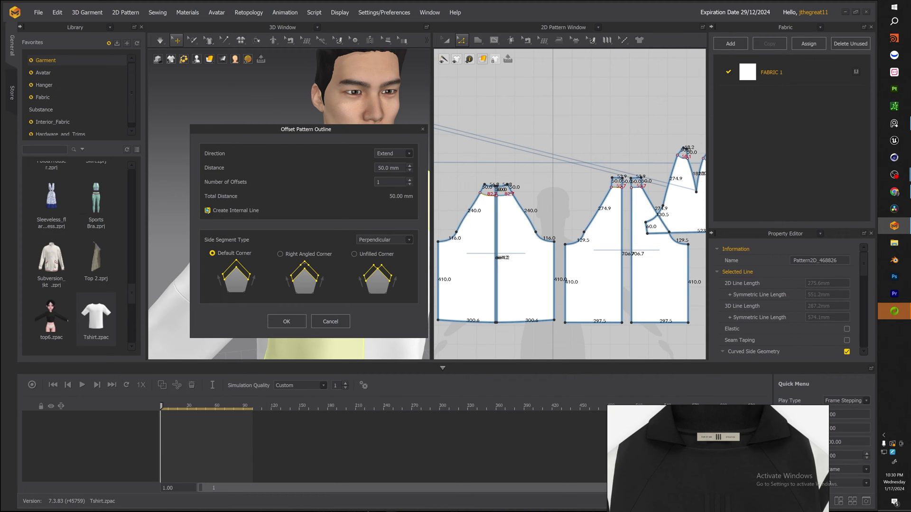
{"action": "left_click", "coordinate": [280, 323]}
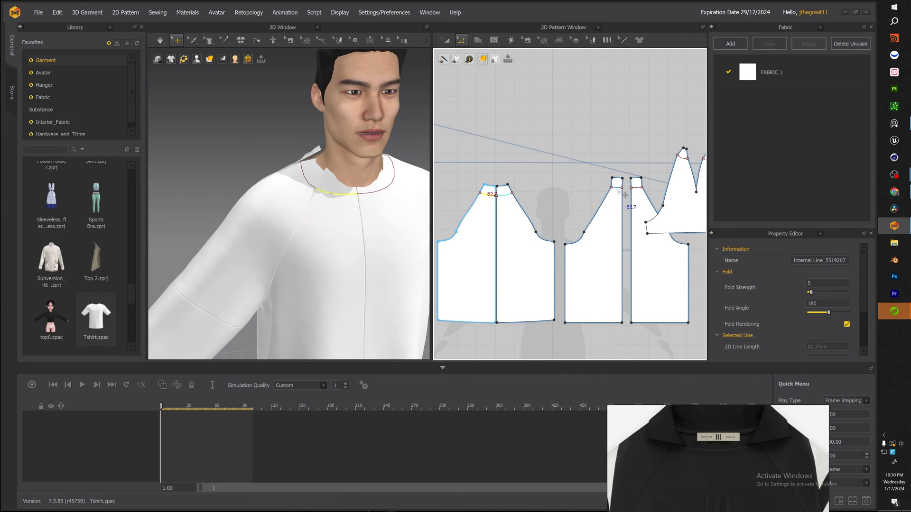
Cut and sew the front, back and sleeve pieces along their internal neckline lines, separating the collar extension pieces
{"action": "middle_click_drag", "start_coordinate": [476, 234], "coordinate": [700, 313]}
{"action": "scroll", "coordinate": [521, 150], "scroll_direction": "up", "scroll_amount": 2}
{"action": "left_click", "coordinate": [500, 130], "text": "shift"}
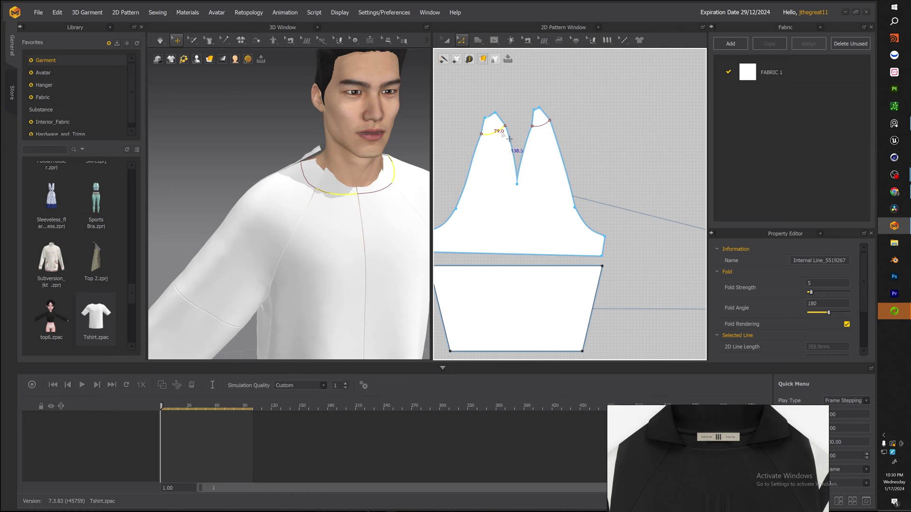
{"action": "right_click", "coordinate": [538, 129]}
{"action": "left_click", "coordinate": [568, 226]}
Sew together the facing side edges of the two collar extension pieces on top of the raglan sleeve
{"action": "right_click_drag", "start_coordinate": [417, 187], "coordinate": [377, 189]}
{"action": "scroll", "coordinate": [501, 144], "scroll_direction": "down", "scroll_amount": 5}
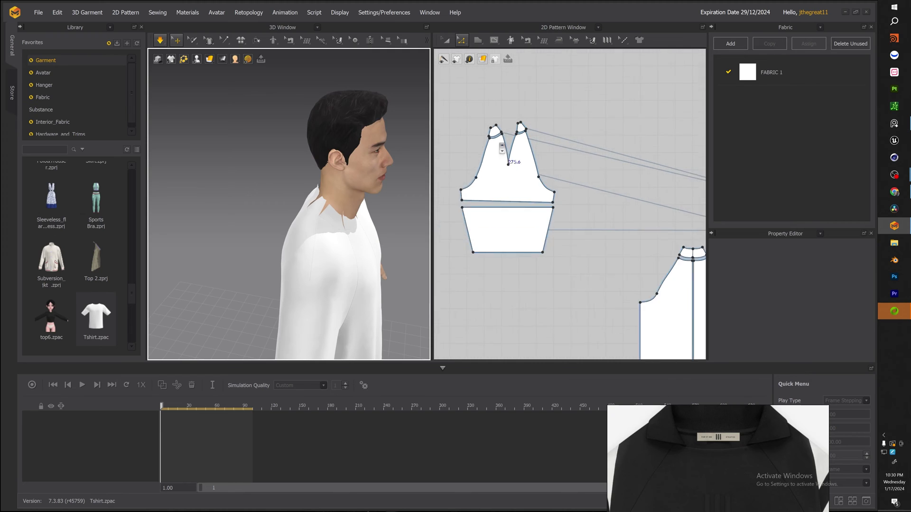
{"action": "middle_click_drag", "start_coordinate": [519, 148], "coordinate": [493, 148]}
{"action": "scroll", "coordinate": [493, 150], "scroll_direction": "up", "scroll_amount": 3}
{"action": "scroll", "coordinate": [489, 145], "scroll_direction": "down", "scroll_amount": 1}
{"action": "key", "text": "v"}
{"action": "key", "text": "b"}
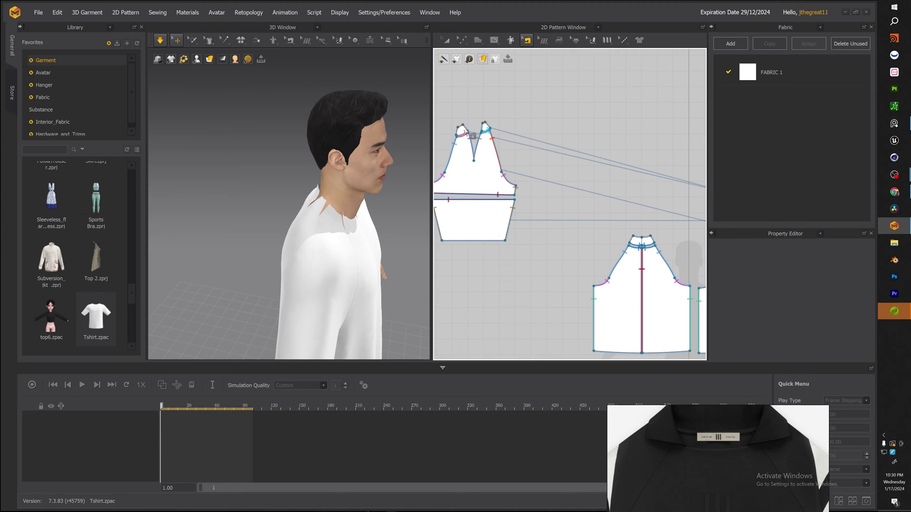
{"action": "left_click", "coordinate": [485, 127]}
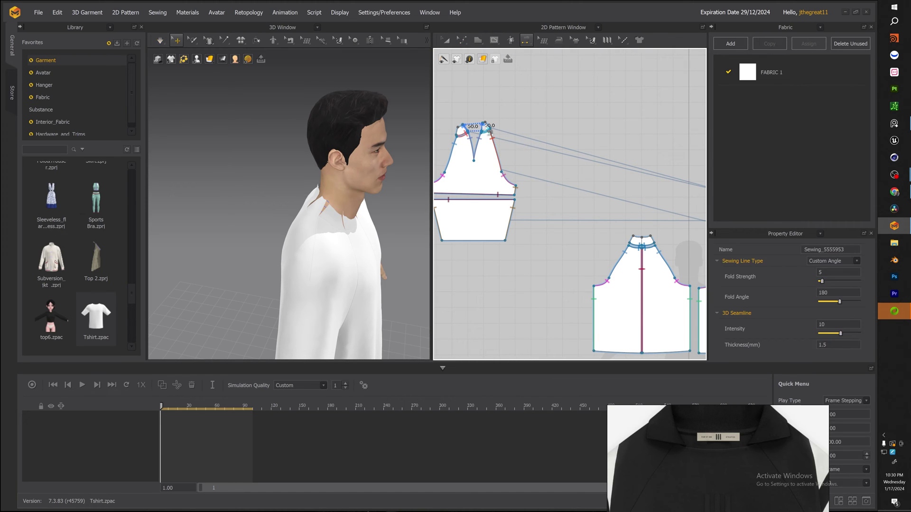
Try to sew the sleeve's collar extension pieces to the side edges of the front collar piece and simulate the drape
{"action": "middle_click_drag", "start_coordinate": [620, 245], "coordinate": [537, 221]}
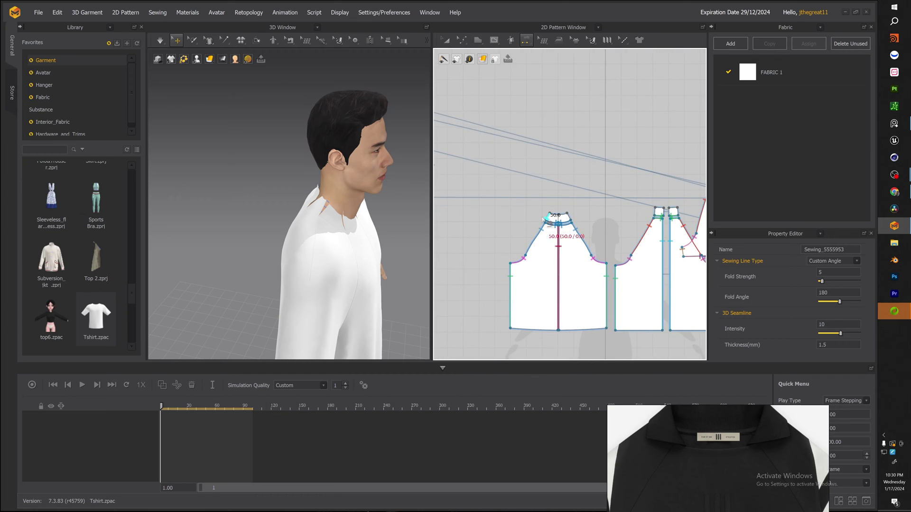
{"action": "scroll", "coordinate": [540, 215], "scroll_direction": "up", "scroll_amount": 2}
{"action": "scroll", "coordinate": [564, 220], "scroll_direction": "down", "scroll_amount": 2}
{"action": "scroll", "coordinate": [570, 225], "scroll_direction": "up", "scroll_amount": 2}
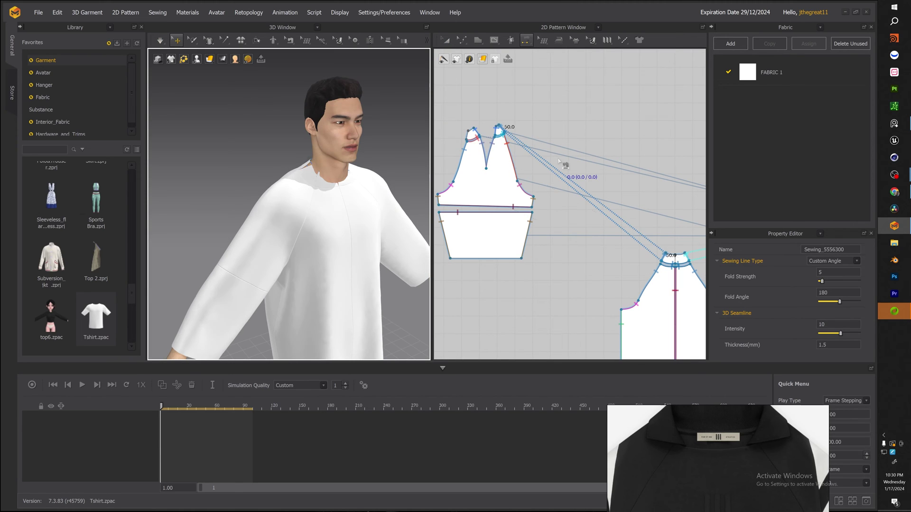
{"action": "left_click", "coordinate": [472, 135]}
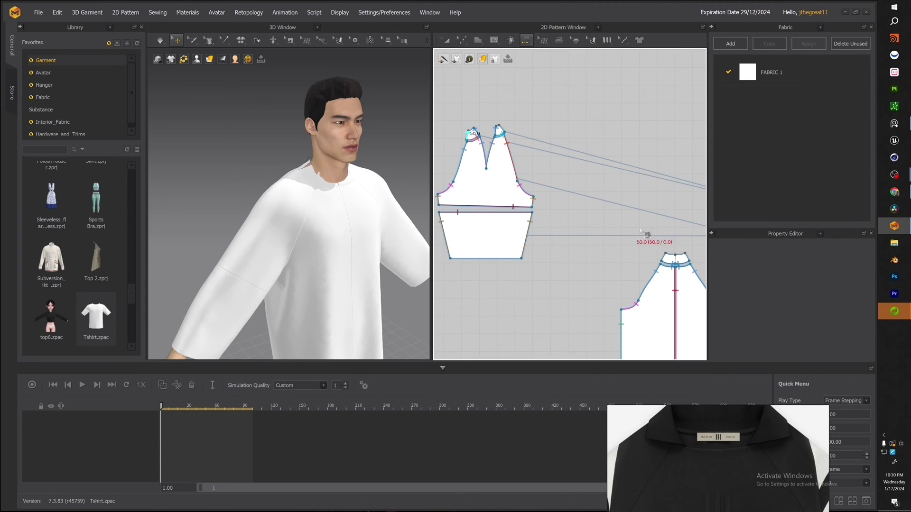
{"action": "left_click", "coordinate": [669, 258]}
{"action": "key", "text": "space"}
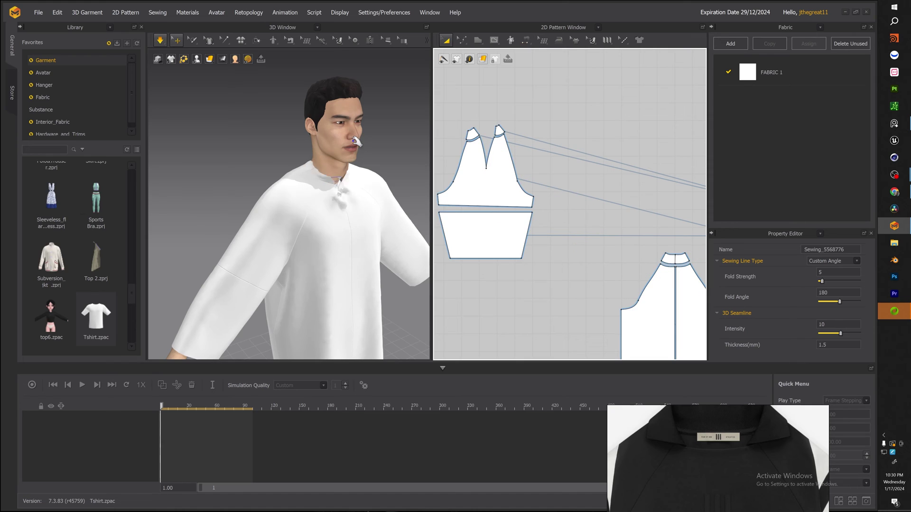
{"action": "key", "text": "ctrl+z"}
{"action": "key", "text": "ctrl+z"}
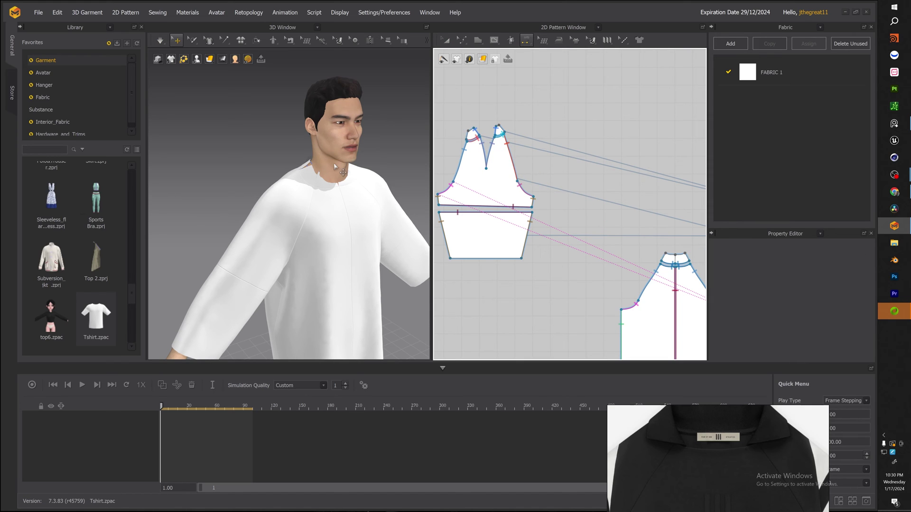
Simulate the garment and examine how the collar extension pieces drape at the shoulder and front of the neck
{"action": "key", "text": "z"}
{"action": "key", "text": "b"}
{"action": "key", "text": "n"}
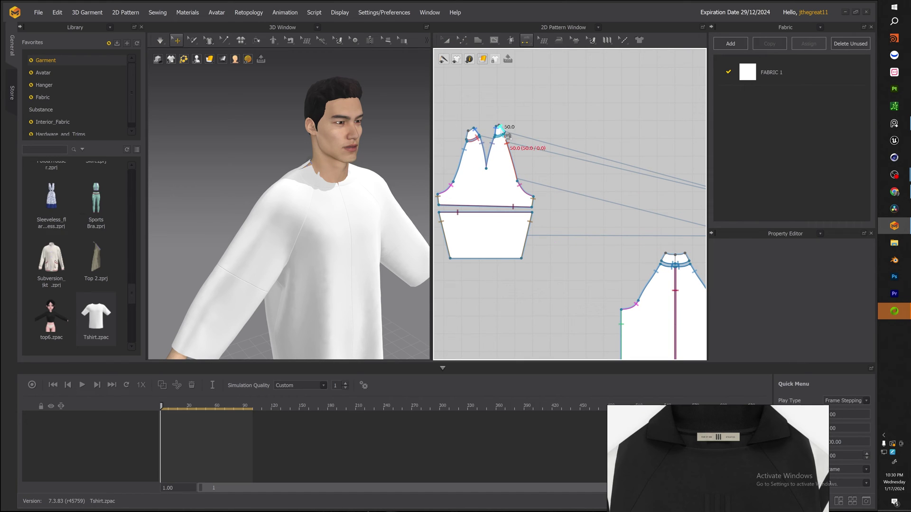
{"action": "key", "text": "z"}
{"action": "scroll", "coordinate": [332, 172], "scroll_direction": "up", "scroll_amount": 4}
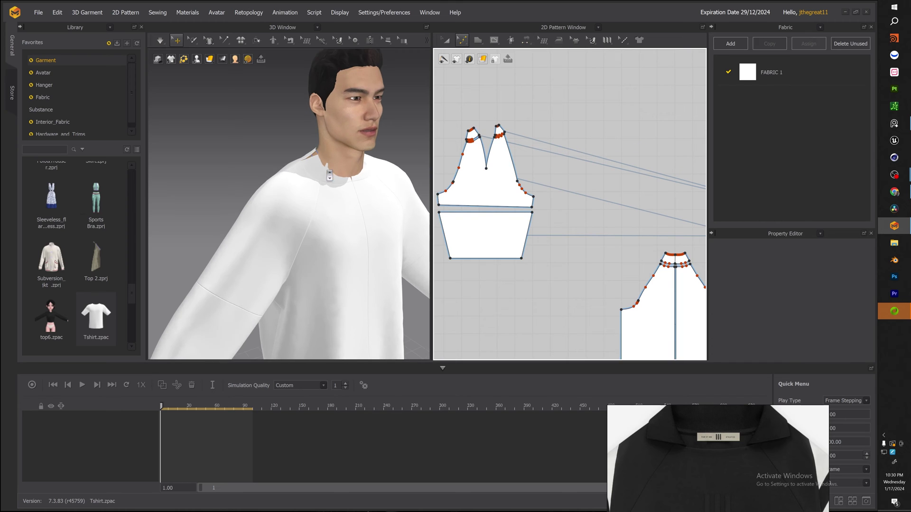
{"action": "right_click_drag", "start_coordinate": [297, 181], "coordinate": [327, 175]}
{"action": "key", "text": "space"}
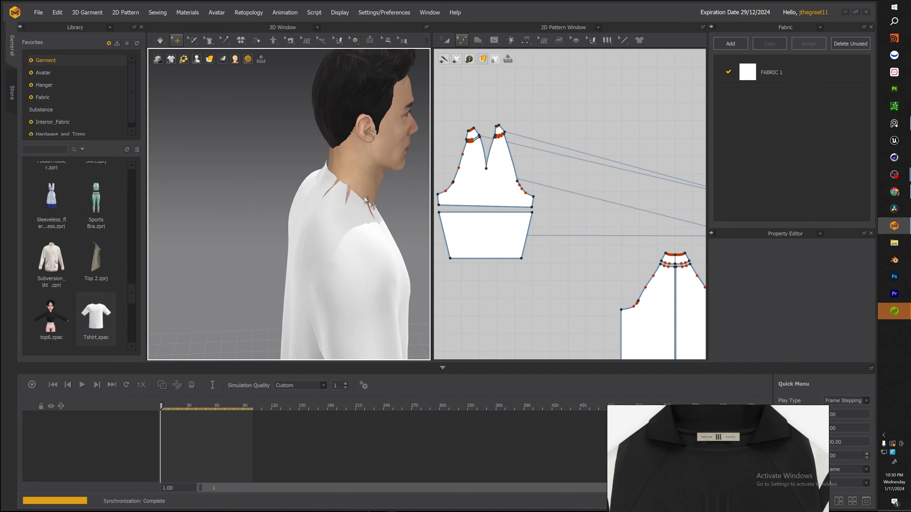
{"action": "right_click_drag", "start_coordinate": [368, 200], "coordinate": [336, 194]}
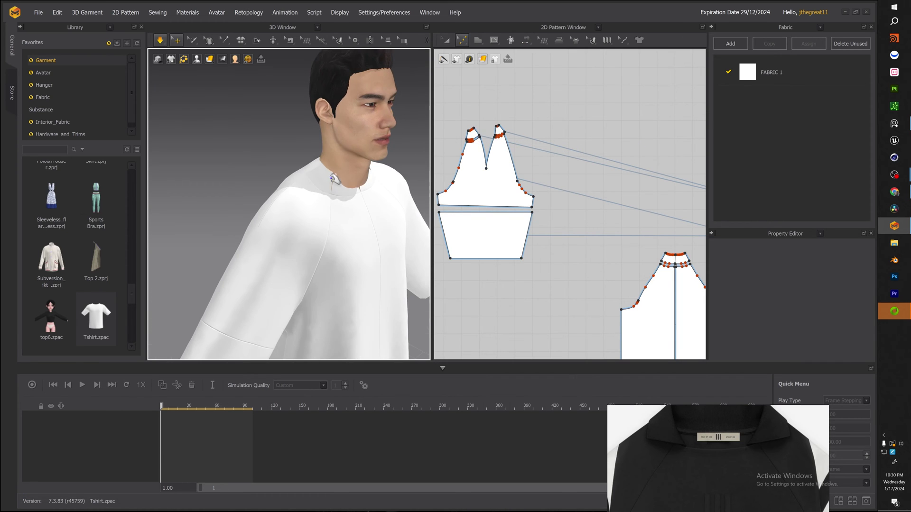
Sew the sleeve's collar piece to the adjoining front collar piece along their short side edges and simulate the garment
{"action": "left_click", "coordinate": [332, 178]}
{"action": "scroll", "coordinate": [338, 188], "scroll_direction": "up", "scroll_amount": 3}
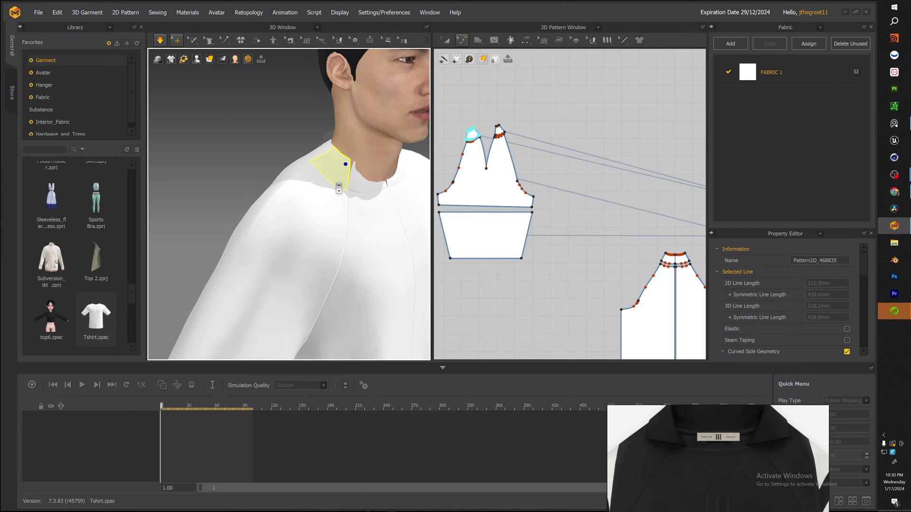
{"action": "scroll", "coordinate": [496, 168], "scroll_direction": "up", "scroll_amount": 2}
{"action": "scroll", "coordinate": [496, 168], "scroll_direction": "down", "scroll_amount": 8}
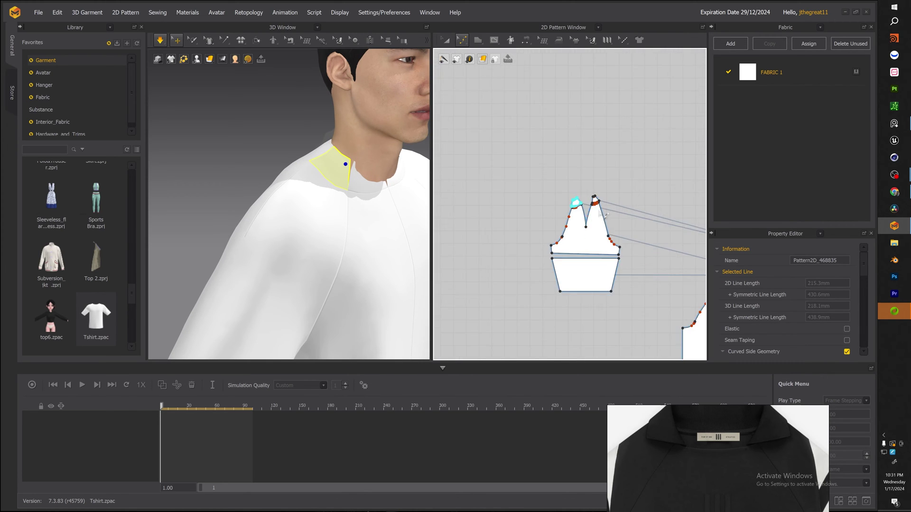
{"action": "middle_click_drag", "start_coordinate": [586, 207], "coordinate": [568, 197]}
{"action": "scroll", "coordinate": [567, 203], "scroll_direction": "up", "scroll_amount": 2}
{"action": "middle_click_drag", "start_coordinate": [568, 203], "coordinate": [652, 183]}
{"action": "left_click", "coordinate": [352, 171]}
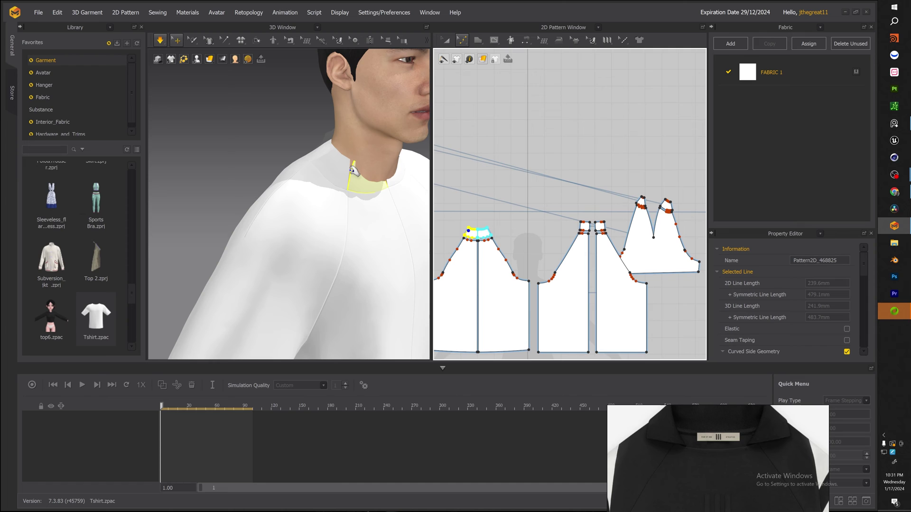
{"action": "left_click", "coordinate": [349, 166]}
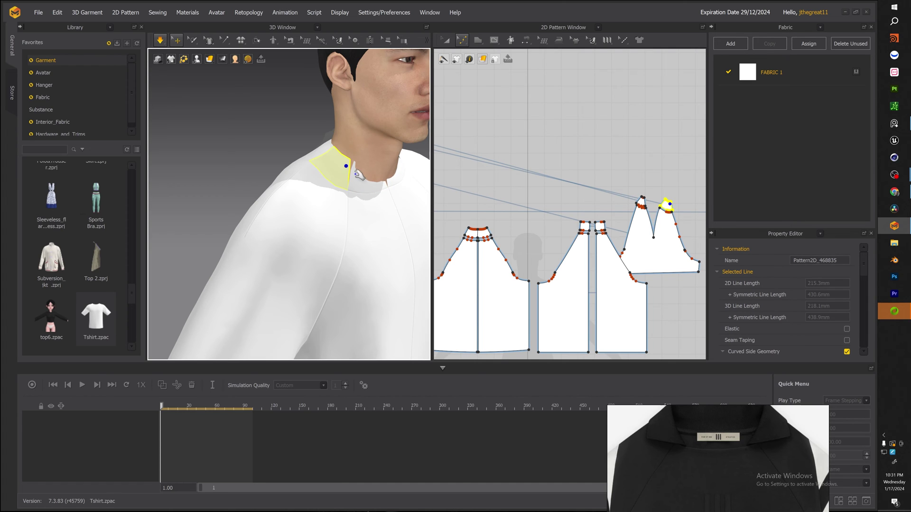
{"action": "key", "text": "b"}
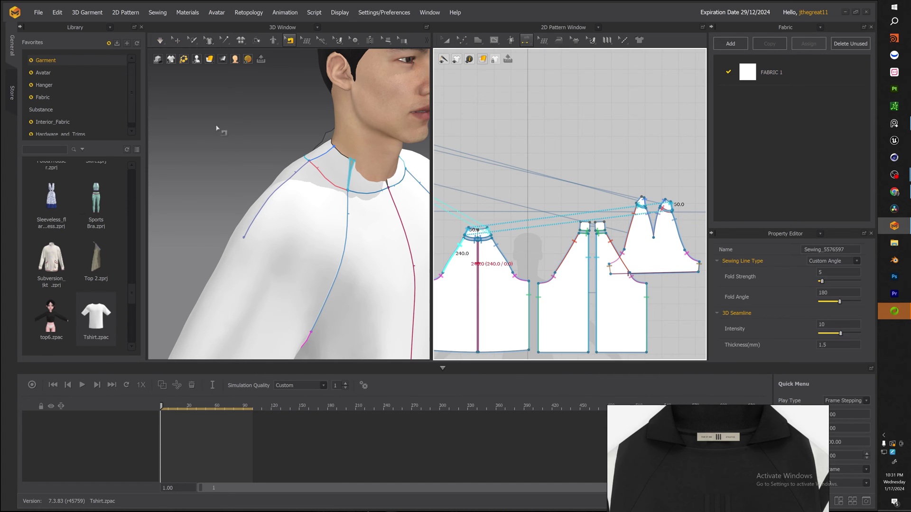
{"action": "key", "text": "space"}
Examine the collar pieces at the back and side of the neck and locate their matching pattern pieces
{"action": "scroll", "coordinate": [361, 175], "scroll_direction": "down", "scroll_amount": 2}
{"action": "mouse_move", "coordinate": [375, 182]}
{"action": "right_mouse_down"}
{"action": "mouse_move", "coordinate": [352, 186]}
{"action": "mouse_move", "coordinate": [379, 167]}
{"action": "right_mouse_up"}
{"action": "scroll", "coordinate": [352, 186], "scroll_direction": "up", "scroll_amount": 2}
{"action": "left_click", "coordinate": [375, 172]}
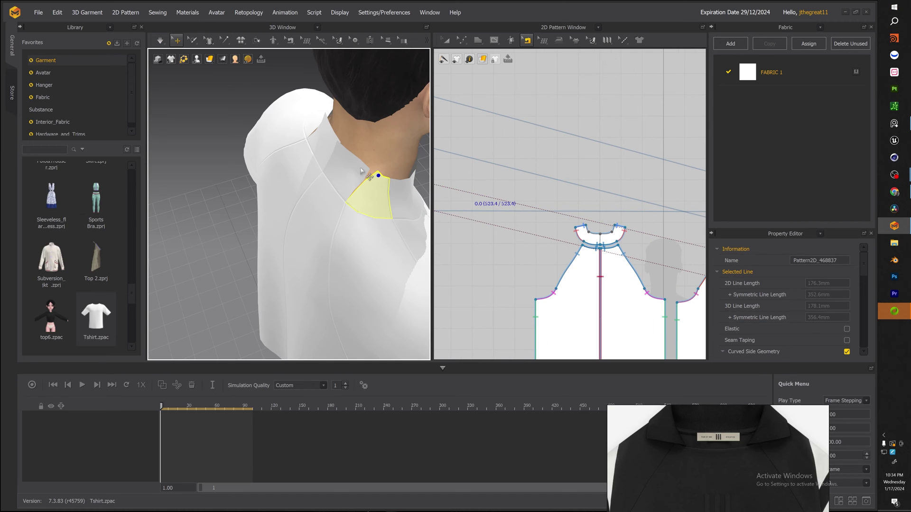
{"action": "left_click", "coordinate": [362, 170]}
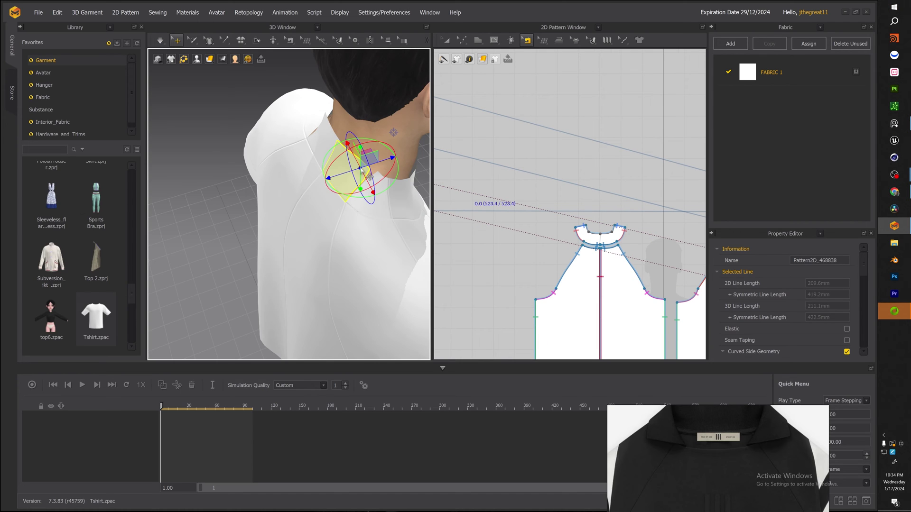
{"action": "left_click", "coordinate": [382, 201]}
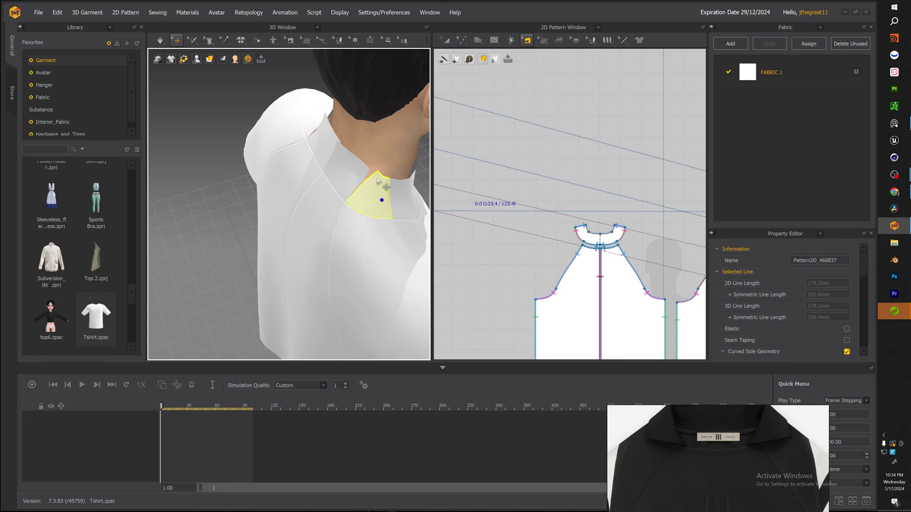
{"action": "left_click", "coordinate": [377, 179]}
{"action": "scroll", "coordinate": [601, 220], "scroll_direction": "down", "scroll_amount": 4}
{"action": "middle_click_drag", "start_coordinate": [601, 221], "coordinate": [530, 218]}
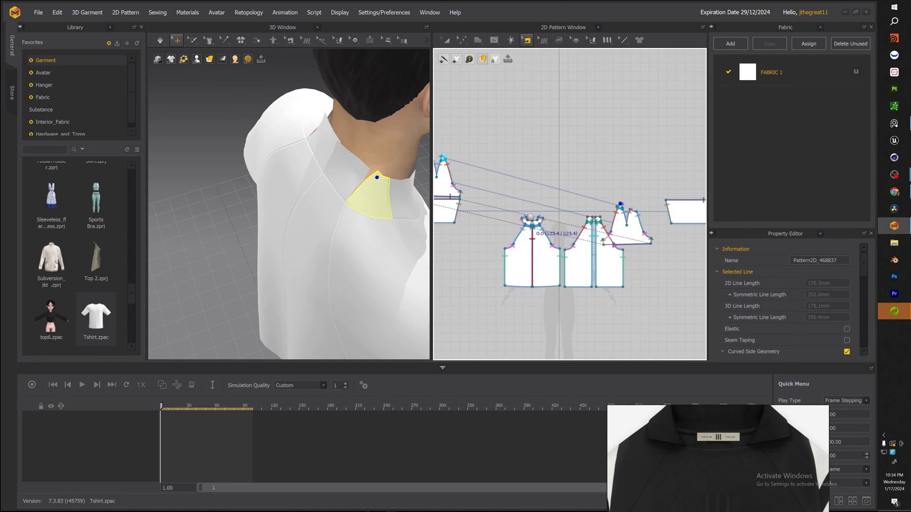
Sew the two back collar pieces together along their facing centre edges
{"action": "left_click", "coordinate": [362, 171]}
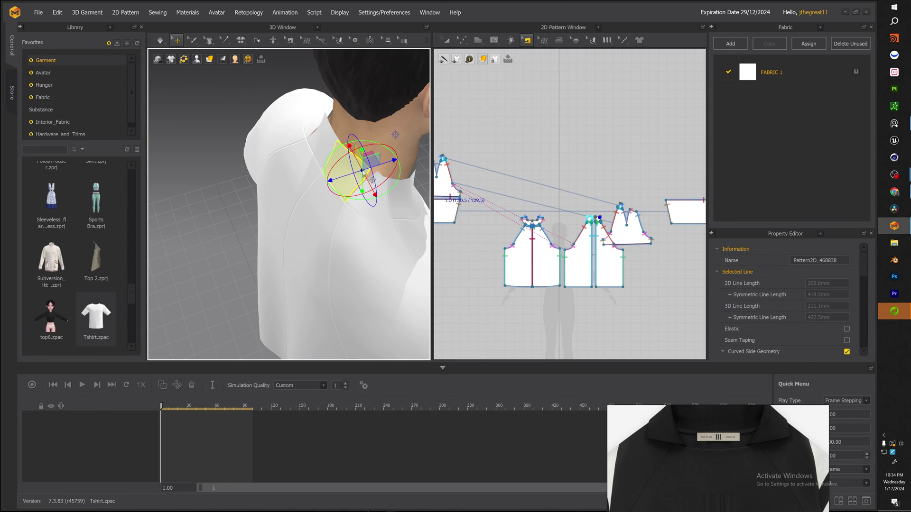
{"action": "scroll", "coordinate": [614, 211], "scroll_direction": "up", "scroll_amount": 5}
{"action": "middle_click_drag", "start_coordinate": [569, 210], "coordinate": [509, 206]}
{"action": "key", "text": "z"}
{"action": "key", "text": "n"}
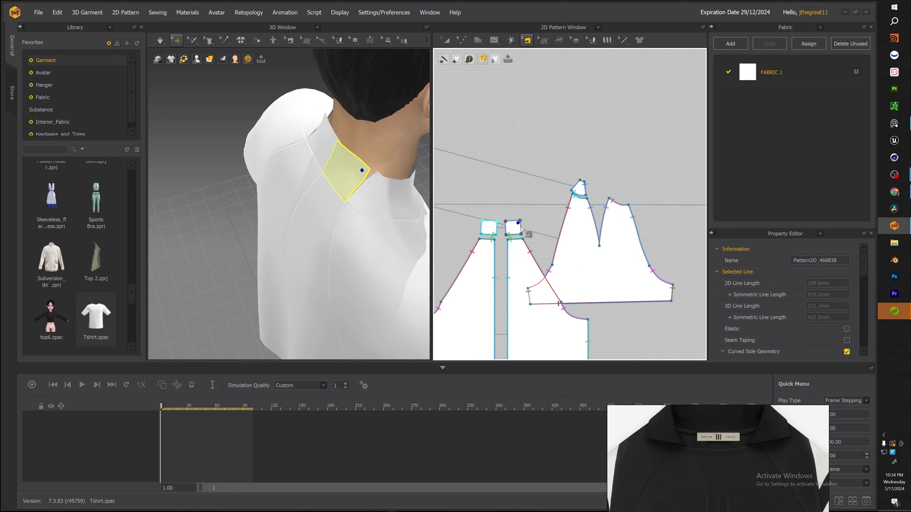
{"action": "left_click", "coordinate": [521, 228]}
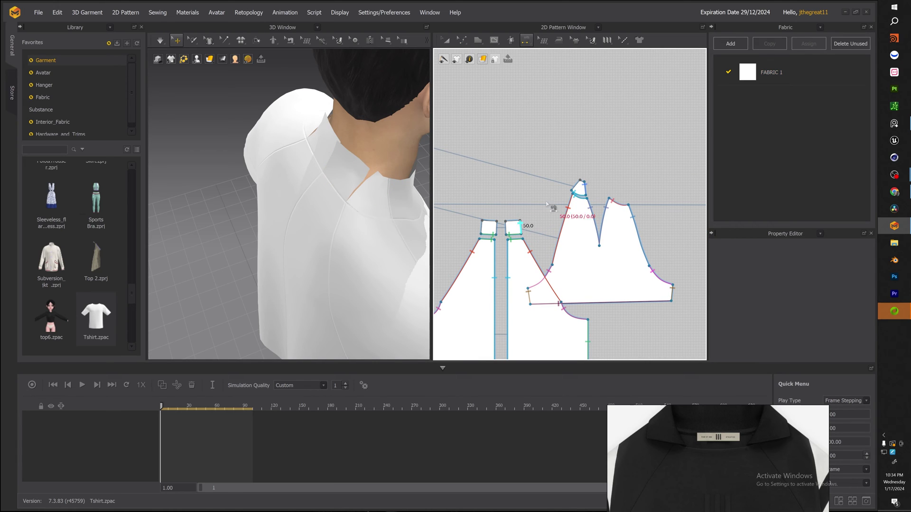
{"action": "key", "text": "Escape"}
{"action": "key", "text": "m"}
{"action": "key", "text": "n"}
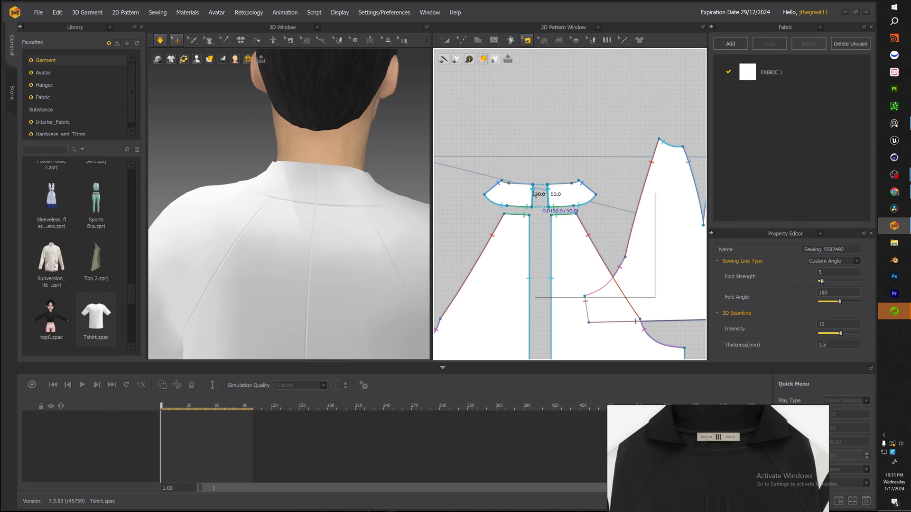
Merge the two back collar halves into one pattern at the centre seam and simulate the garment
{"action": "right_click", "coordinate": [533, 192]}
{"action": "left_click", "coordinate": [569, 240]}
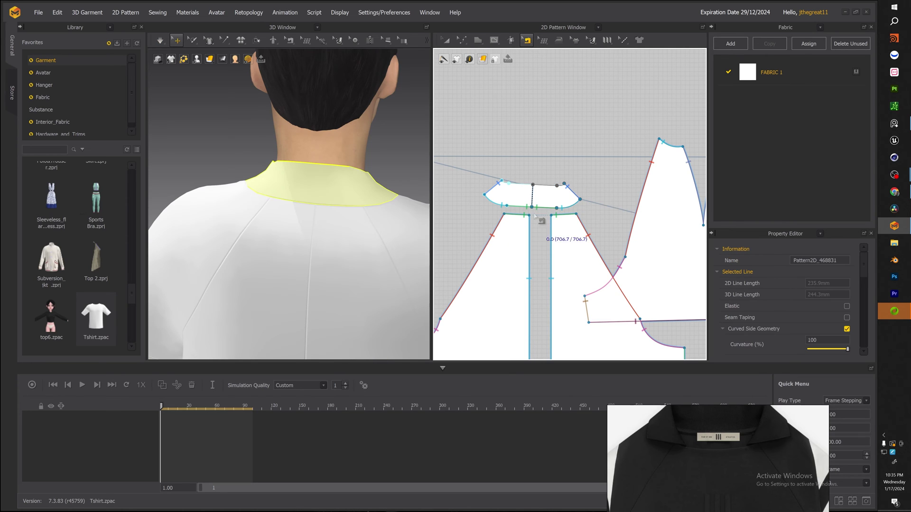
{"action": "right_click_drag", "start_coordinate": [384, 182], "coordinate": [347, 191]}
{"action": "scroll", "coordinate": [409, 213], "scroll_direction": "down", "scroll_amount": 1}
{"action": "left_click", "coordinate": [395, 212]}
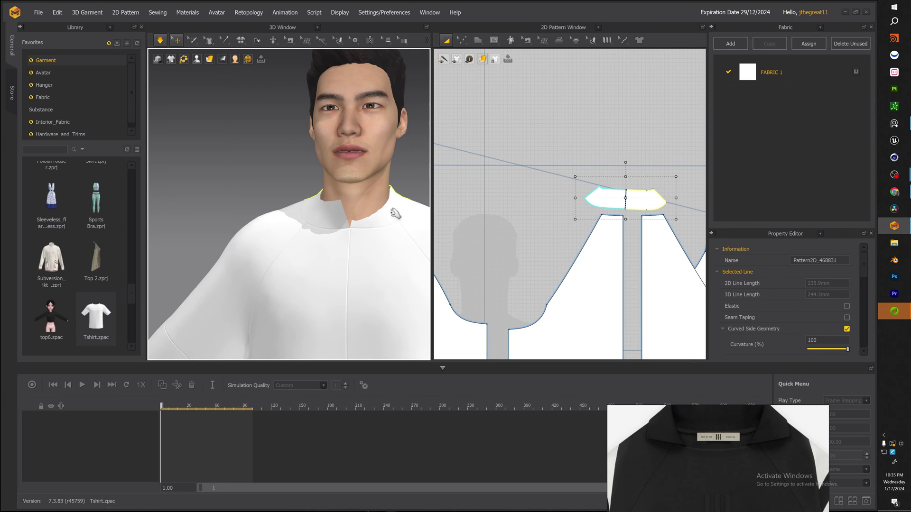
{"action": "mouse_move", "coordinate": [392, 213]}
{"action": "right_mouse_down"}
{"action": "mouse_move", "coordinate": [361, 219]}
{"action": "mouse_move", "coordinate": [402, 223]}
{"action": "right_mouse_up"}
{"action": "key", "text": "space"}
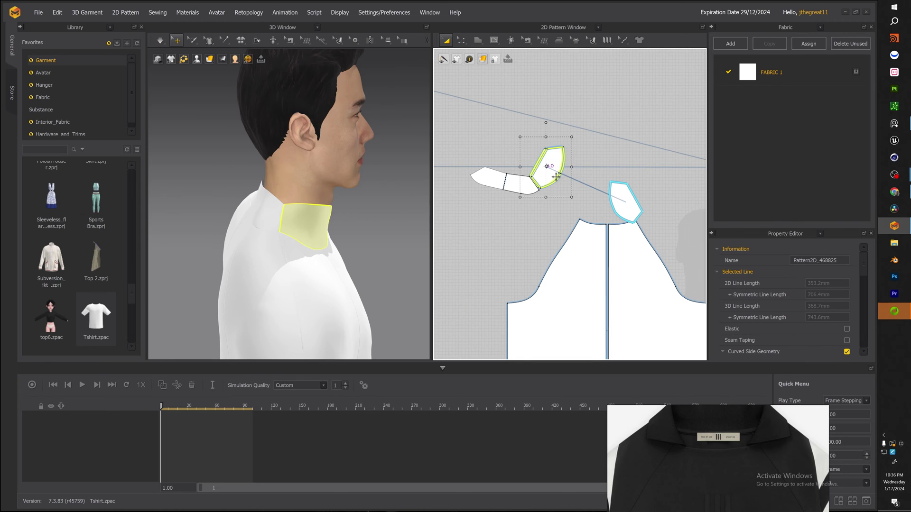
Position one front collar piece beside the back collar and merge the two along their sewn side edges
{"action": "left_click_drag", "start_coordinate": [556, 177], "coordinate": [571, 181]}
{"action": "left_click", "coordinate": [522, 220]}
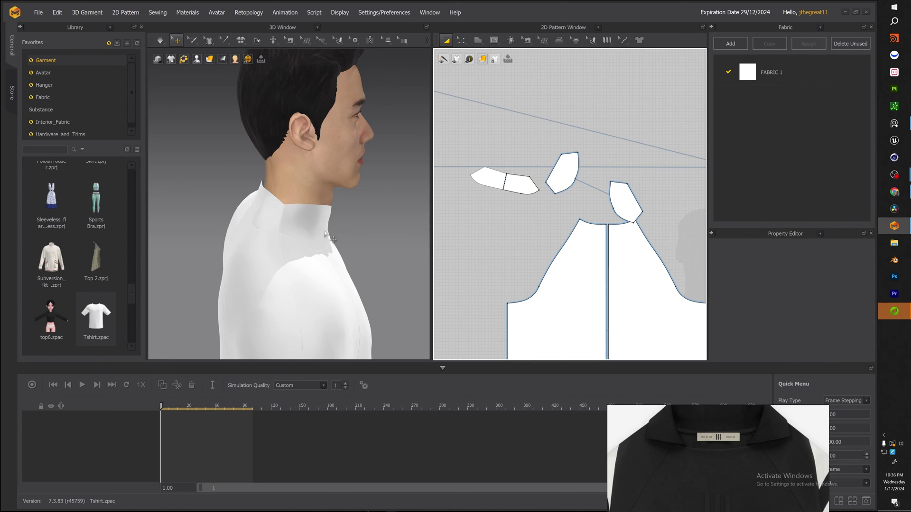
{"action": "key", "text": "space"}
{"action": "scroll", "coordinate": [281, 223], "scroll_direction": "up", "scroll_amount": 1}
{"action": "key", "text": "b"}
{"action": "scroll", "coordinate": [593, 184], "scroll_direction": "up", "scroll_amount": 3}
{"action": "left_click", "coordinate": [491, 184]}
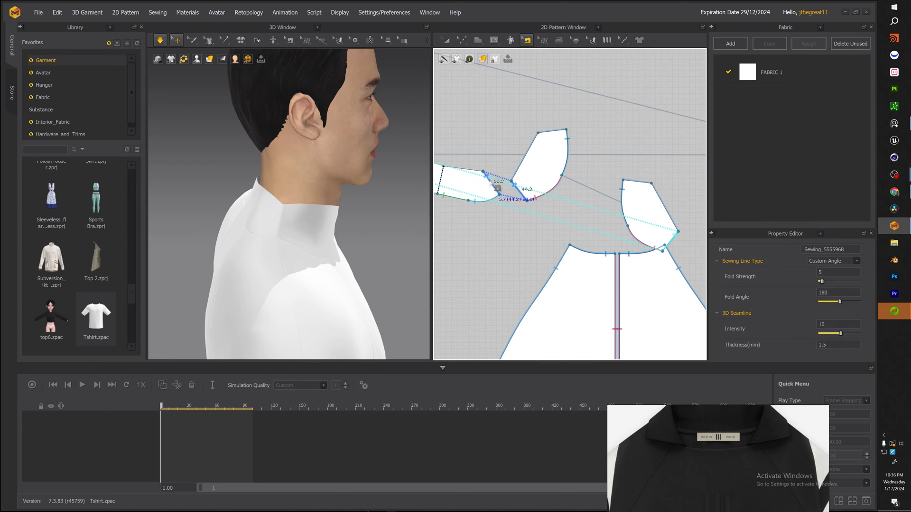
{"action": "right_click", "coordinate": [497, 188]}
{"action": "left_click", "coordinate": [522, 235]}
Bend the merged collar's straight upper edge into a smooth curve about 153 mm long and simulate the garment
{"action": "scroll", "coordinate": [602, 209], "scroll_direction": "down", "scroll_amount": 3}
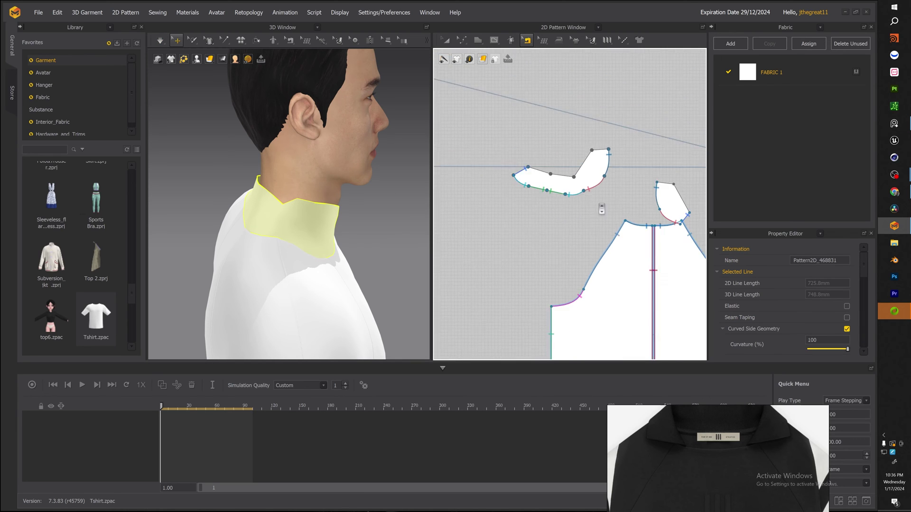
{"action": "scroll", "coordinate": [601, 209], "scroll_direction": "down", "scroll_amount": 2}
{"action": "middle_click_drag", "start_coordinate": [598, 209], "coordinate": [522, 179]}
{"action": "scroll", "coordinate": [523, 180], "scroll_direction": "up", "scroll_amount": 1}
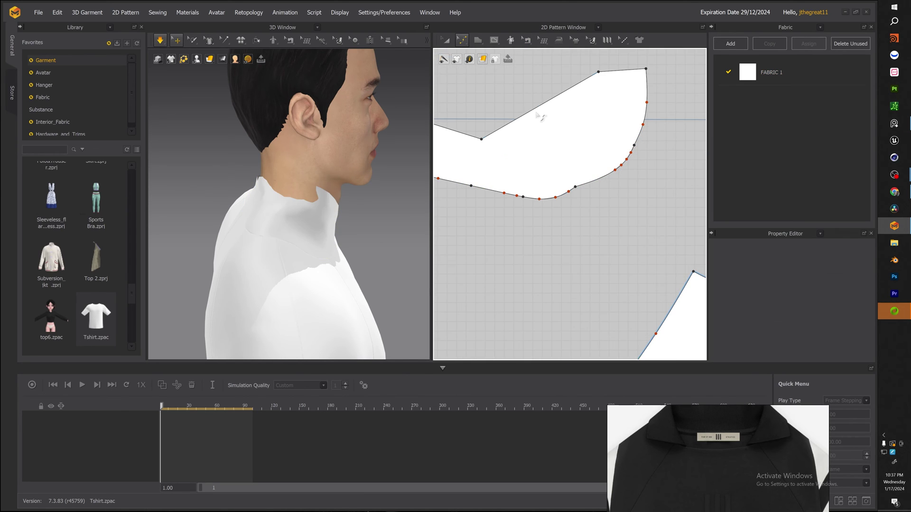
{"action": "mouse_move", "coordinate": [541, 116]}
{"action": "left_mouse_down"}
{"action": "mouse_move", "coordinate": [554, 136]}
{"action": "mouse_move", "coordinate": [547, 133]}
{"action": "left_mouse_up"}
{"action": "key", "text": "space"}
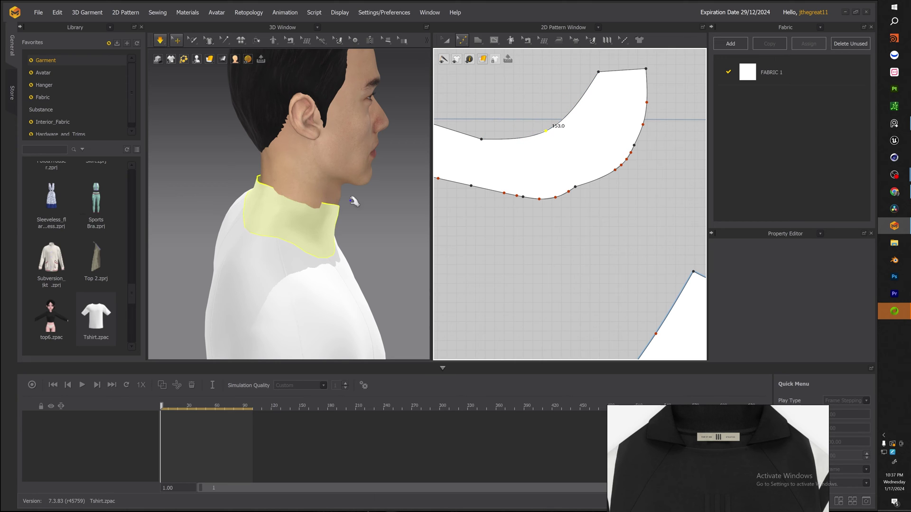
Merge the remaining front collar piece with the other end of the back collar along their shared seam
{"action": "right_click_drag", "start_coordinate": [352, 201], "coordinate": [372, 214]}
{"action": "left_click", "coordinate": [309, 209]}
{"action": "scroll", "coordinate": [308, 209], "scroll_direction": "down", "scroll_amount": 3}
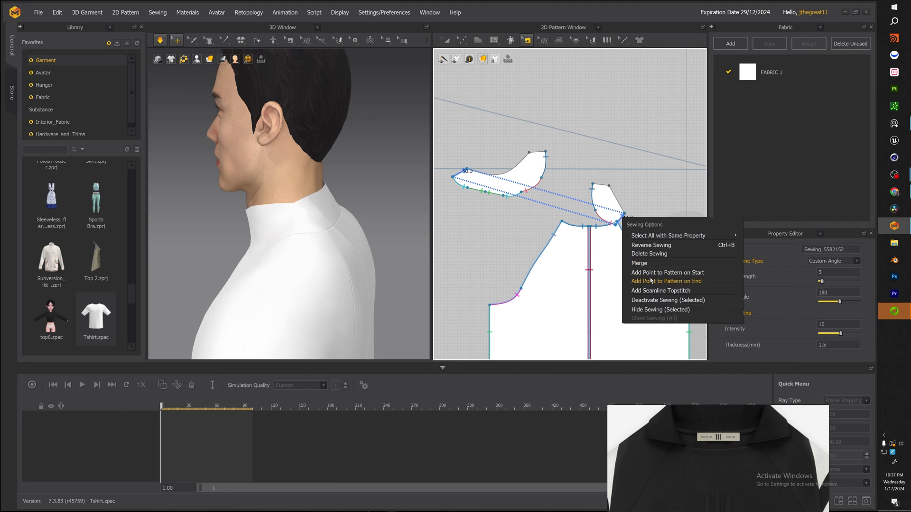
{"action": "left_click", "coordinate": [639, 263]}
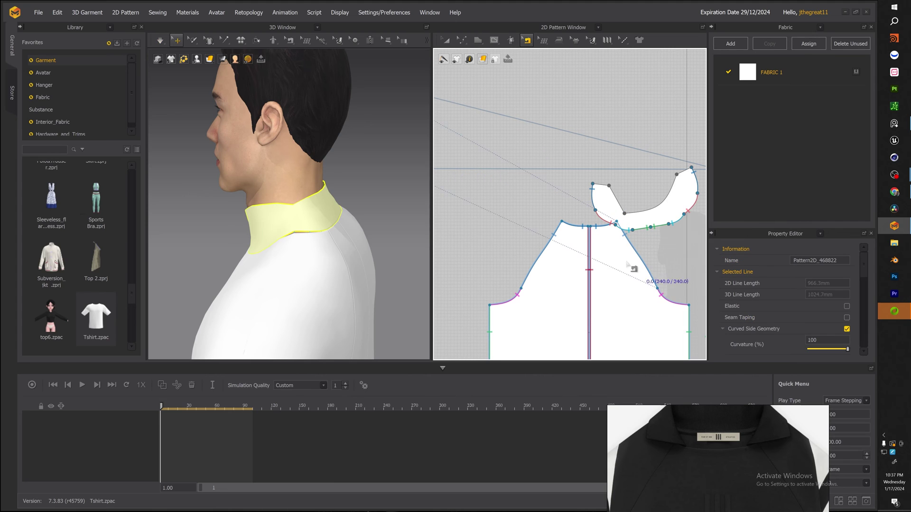
Reshape the one-piece collar's upper edge into a single concave curve about 263 mm long and simulate the drape around the neck
{"action": "scroll", "coordinate": [550, 193], "scroll_direction": "up", "scroll_amount": 2}
{"action": "key", "text": "z"}
{"action": "scroll", "coordinate": [532, 199], "scroll_direction": "up", "scroll_amount": 3}
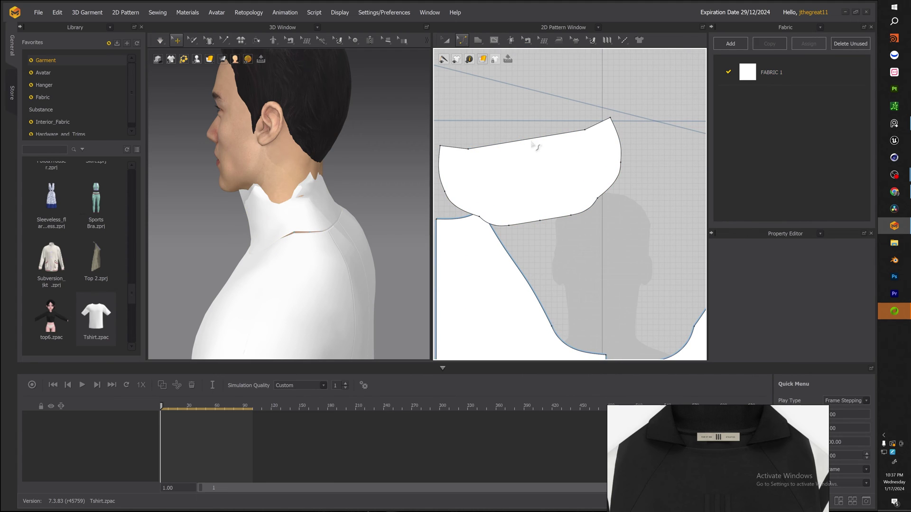
{"action": "left_click_drag", "start_coordinate": [535, 145], "coordinate": [541, 183]}
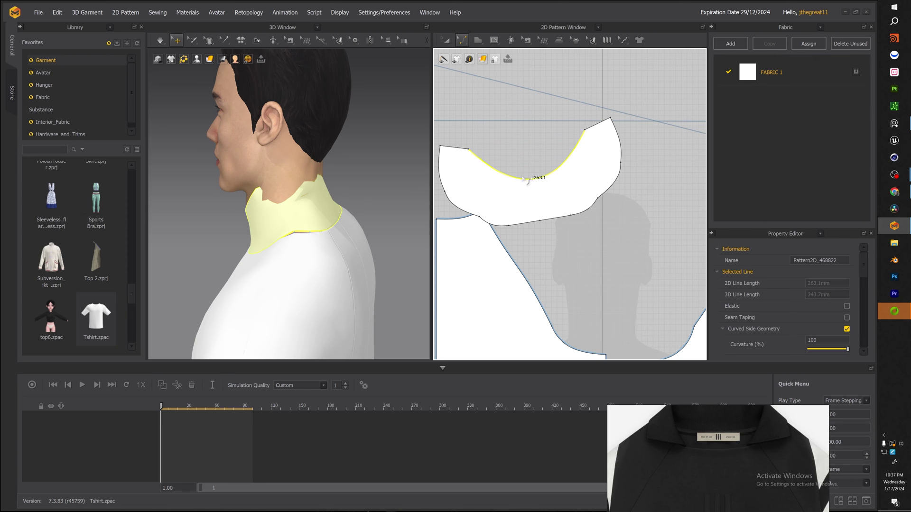
{"action": "right_click_drag", "start_coordinate": [362, 197], "coordinate": [252, 210]}
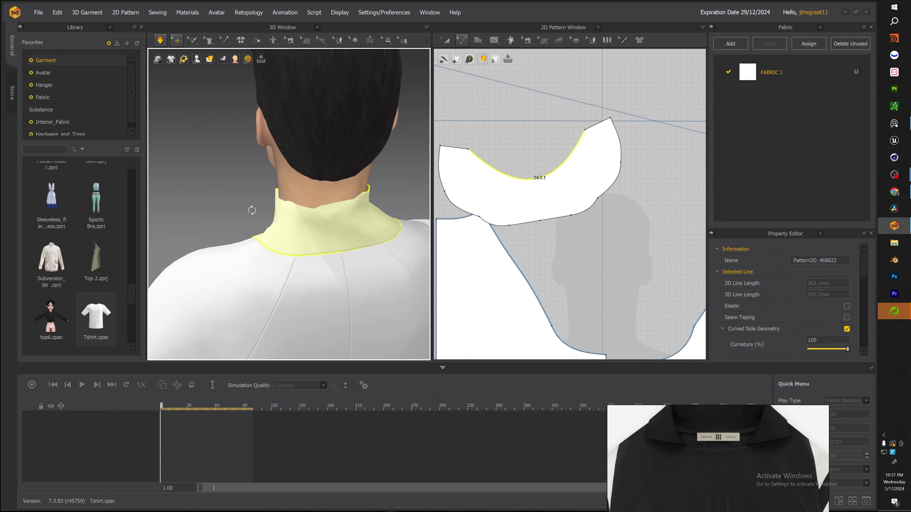
{"action": "left_click_drag", "start_coordinate": [290, 207], "coordinate": [237, 207]}
{"action": "right_click_drag", "start_coordinate": [323, 199], "coordinate": [375, 176]}
{"action": "left_click", "coordinate": [383, 181]}
{"action": "left_click", "coordinate": [324, 193]}
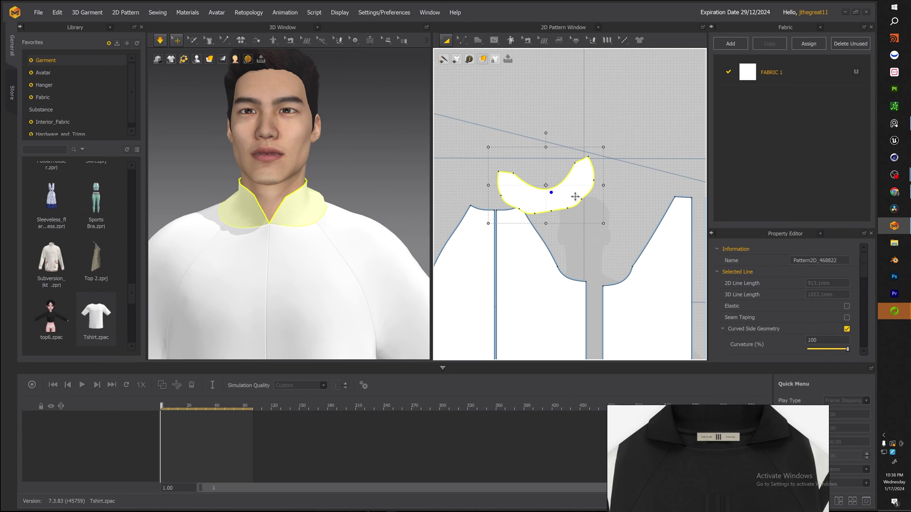
Place the collar pattern above the front body pieces and rotate it to sit level
{"action": "left_click_drag", "start_coordinate": [467, 127], "coordinate": [512, 167]}
{"action": "scroll", "coordinate": [510, 174], "scroll_direction": "down", "scroll_amount": 3}
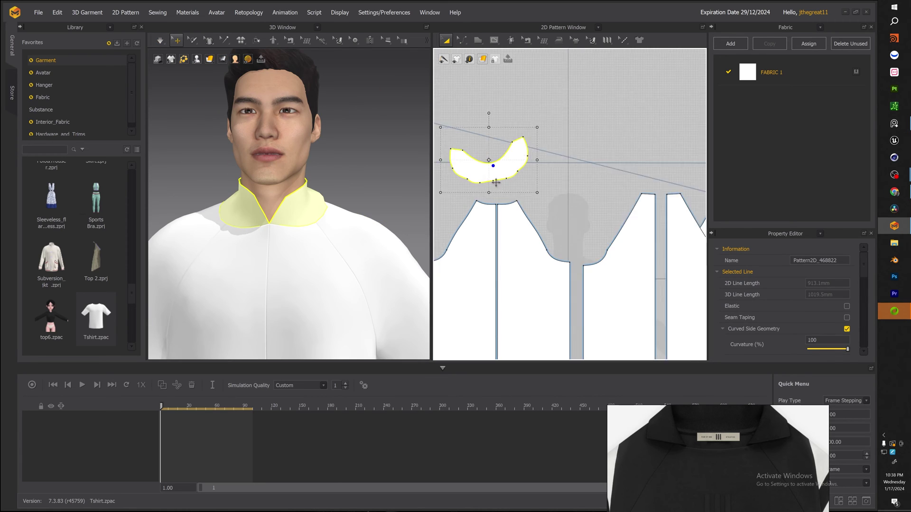
{"action": "middle_click_drag", "start_coordinate": [510, 174], "coordinate": [544, 187]}
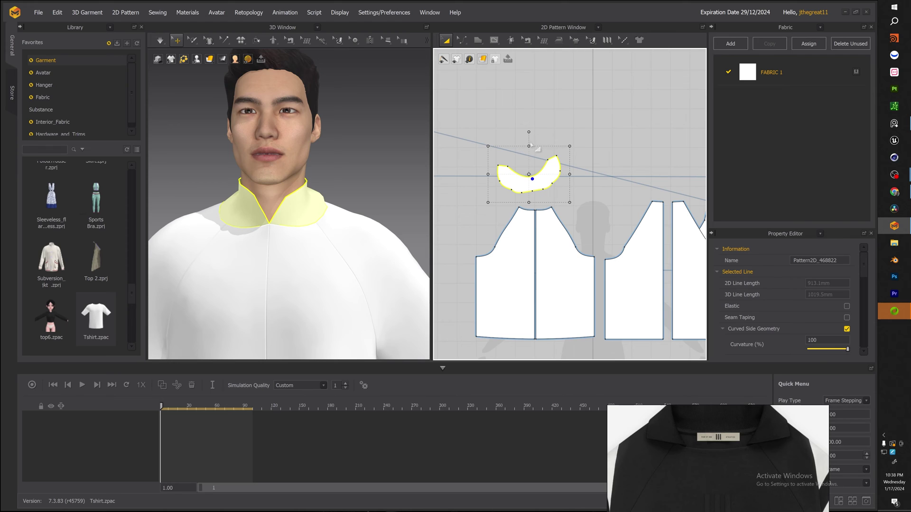
{"action": "left_click_drag", "start_coordinate": [529, 131], "coordinate": [538, 135]}
{"action": "key", "text": "space"}
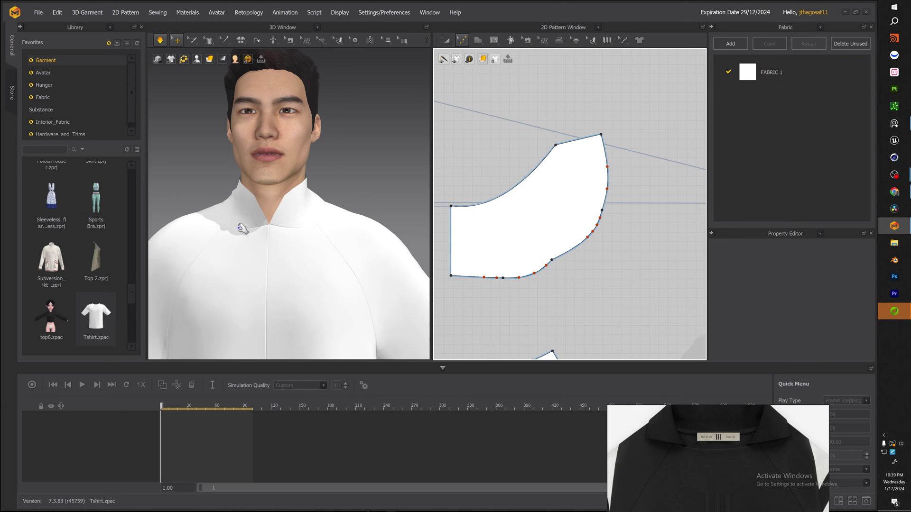
Draw an internal line about 77 mm long across the front end of the collar half and cut the pattern along it
{"action": "left_click", "coordinate": [241, 228]}
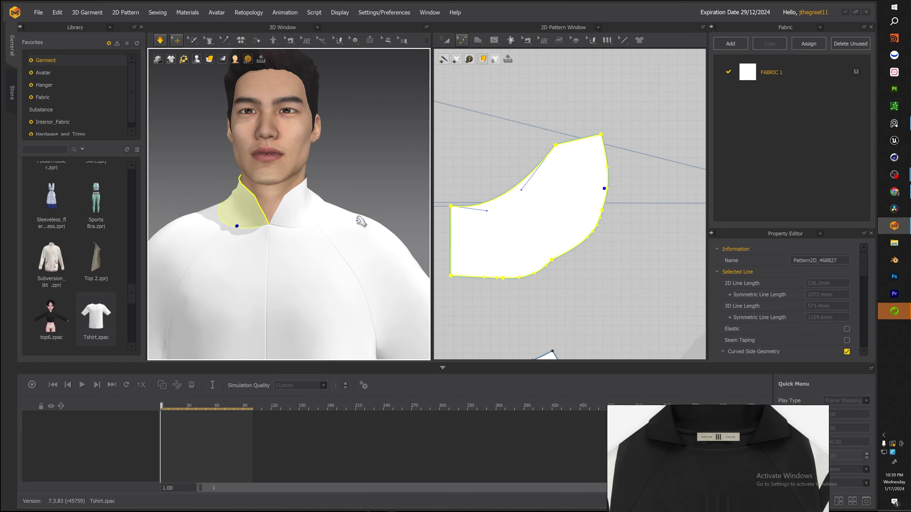
{"action": "scroll", "coordinate": [611, 203], "scroll_direction": "up", "scroll_amount": 2}
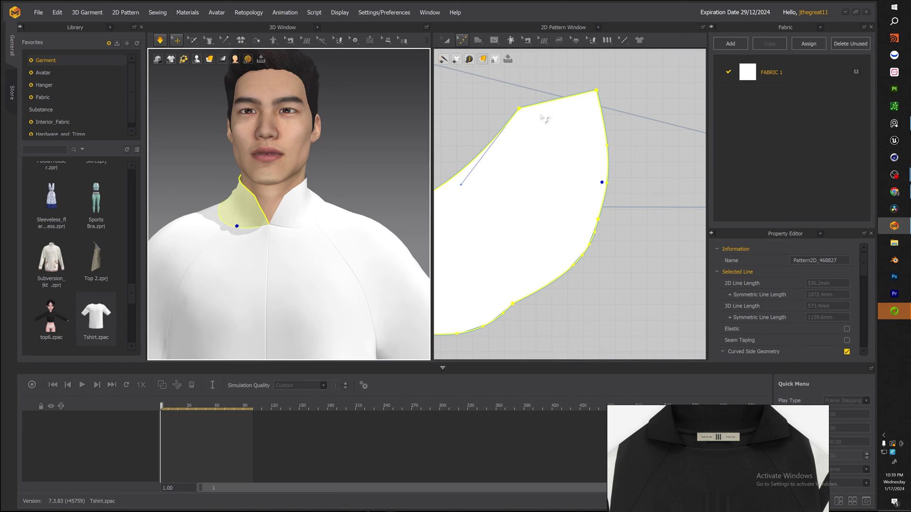
{"action": "left_click", "coordinate": [494, 40]}
{"action": "left_click", "coordinate": [517, 59]}
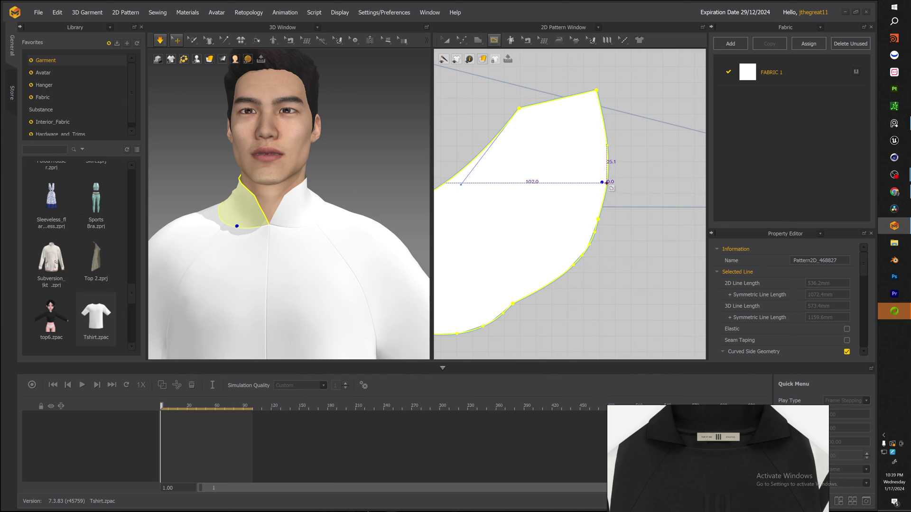
{"action": "left_click", "coordinate": [607, 183]}
{"action": "left_click", "coordinate": [493, 139]}
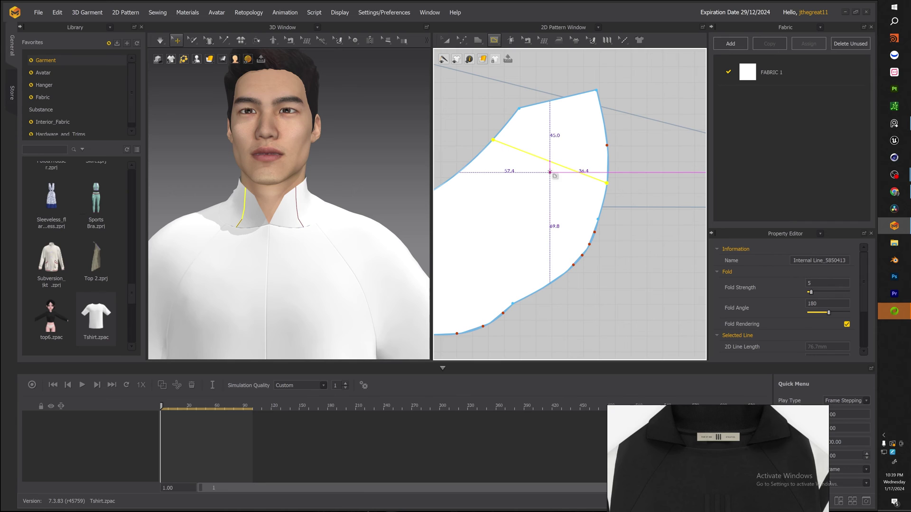
{"action": "key", "text": "z"}
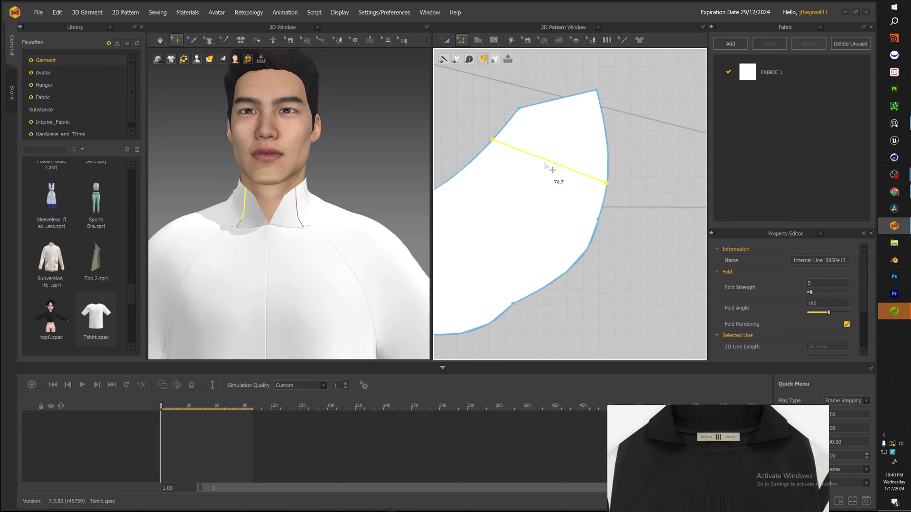
{"action": "right_click", "coordinate": [555, 167]}
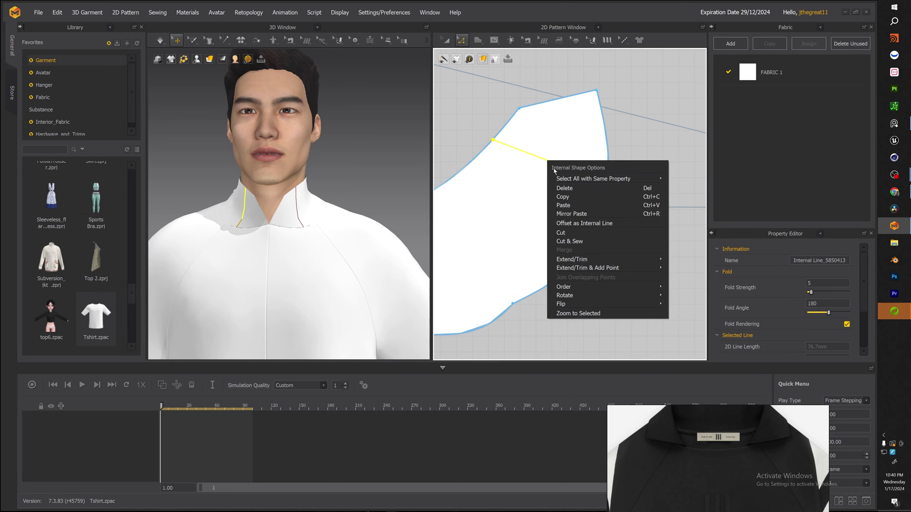
{"action": "left_click", "coordinate": [568, 232]}
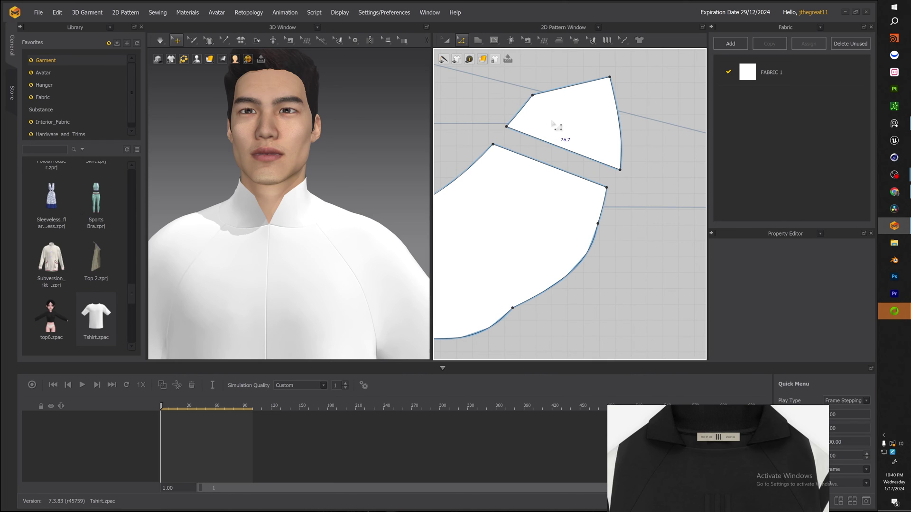
Delete the cut-off front end pieces of both collar halves and simulate the garment
{"action": "left_click", "coordinate": [581, 124]}
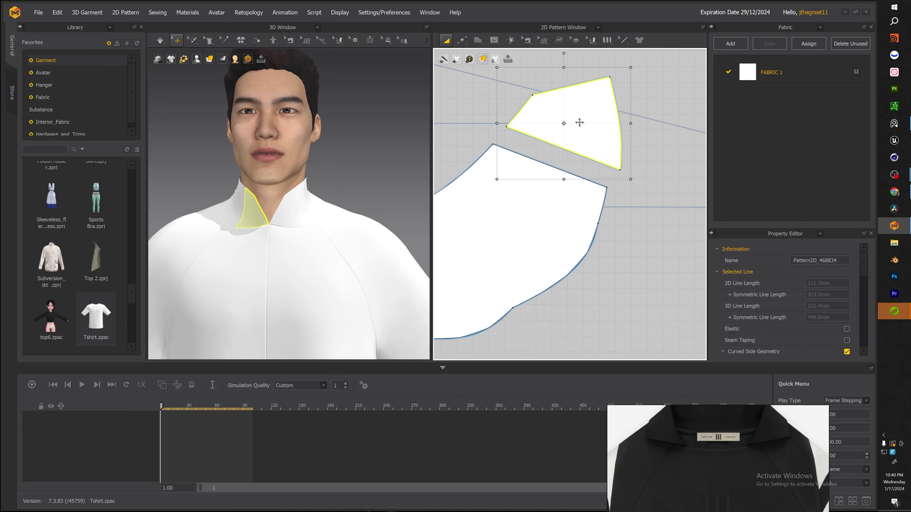
{"action": "key", "text": "Delete"}
{"action": "scroll", "coordinate": [502, 191], "scroll_direction": "down", "scroll_amount": 5}
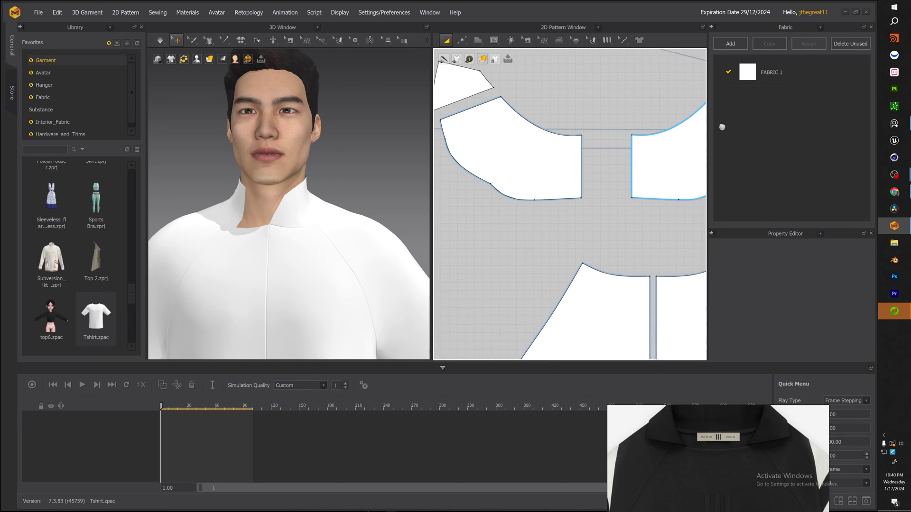
{"action": "left_click", "coordinate": [493, 106]}
{"action": "key", "text": "Delete"}
{"action": "scroll", "coordinate": [493, 128], "scroll_direction": "down", "scroll_amount": 2}
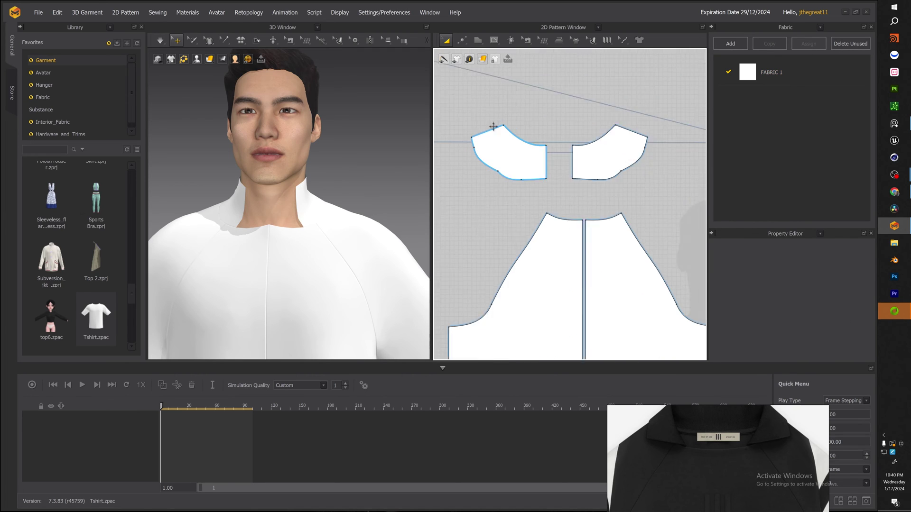
{"action": "key", "text": "space"}
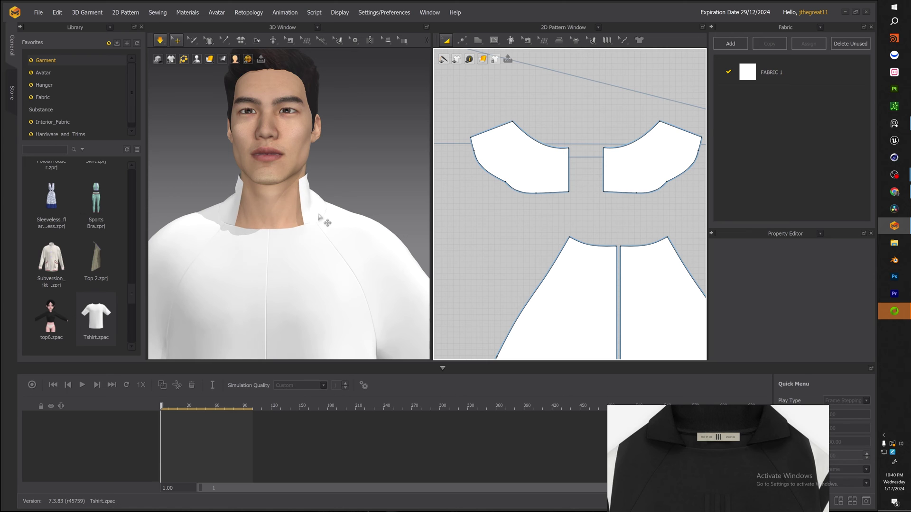
{"action": "scroll", "coordinate": [280, 213], "scroll_direction": "down", "scroll_amount": 2}
{"action": "mouse_move", "coordinate": [270, 210]}
{"action": "right_mouse_down"}
{"action": "mouse_move", "coordinate": [331, 225]}
{"action": "mouse_move", "coordinate": [306, 209]}
{"action": "mouse_move", "coordinate": [251, 207]}
{"action": "mouse_move", "coordinate": [261, 216]}
{"action": "right_mouse_up"}
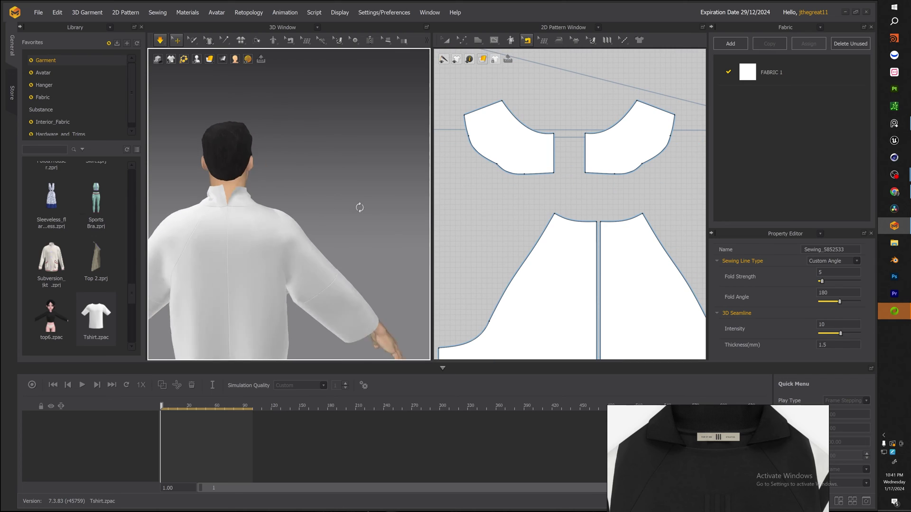
Sew the slanted cut ends of the two collar halves to each other
{"action": "right_click_drag", "start_coordinate": [358, 205], "coordinate": [363, 205]}
{"action": "scroll", "coordinate": [547, 127], "scroll_direction": "down", "scroll_amount": 1}
{"action": "middle_click_drag", "start_coordinate": [547, 126], "coordinate": [562, 142]}
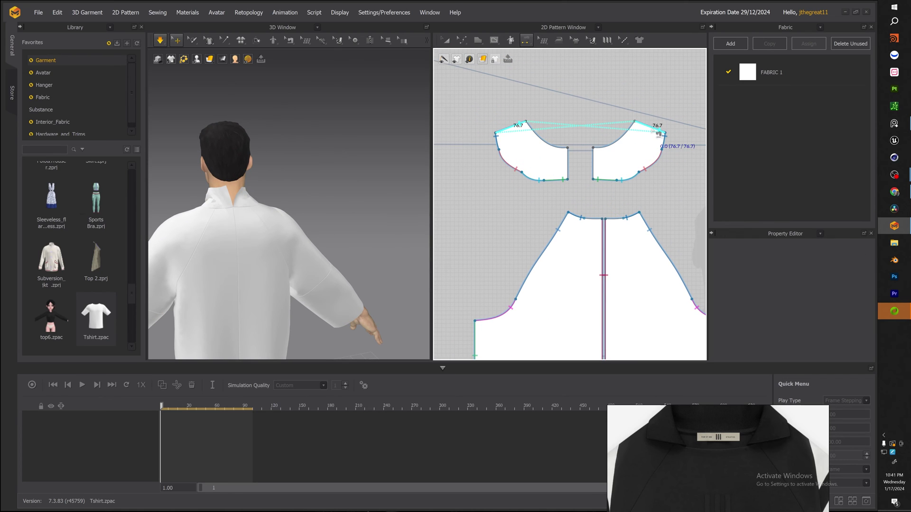
{"action": "left_click", "coordinate": [653, 129]}
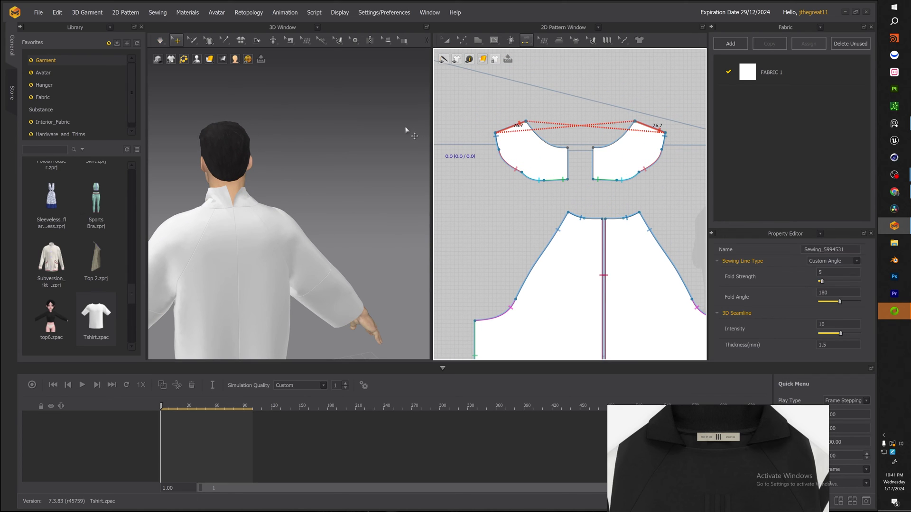
Move the collar half's upper centre-back corner toward the other half so its centre-back edge stands nearly upright
{"action": "key", "text": "a"}
{"action": "left_click", "coordinate": [576, 158]}
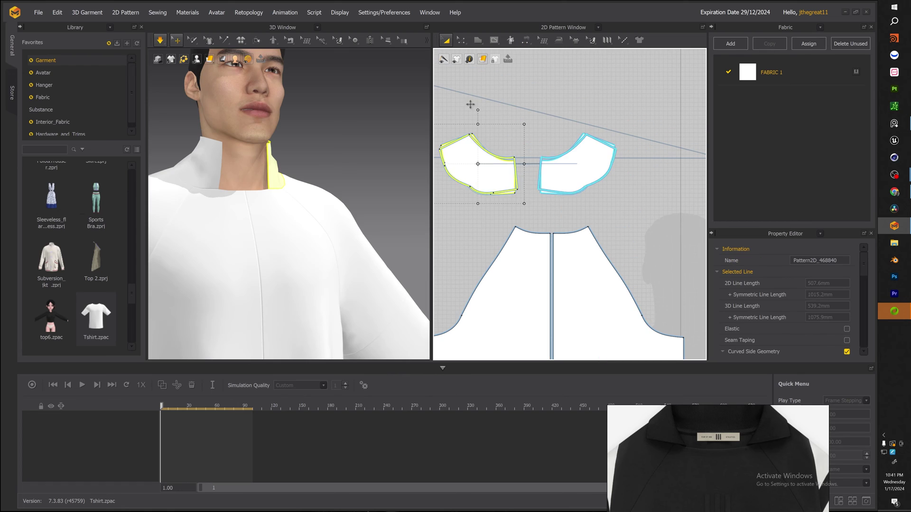
{"action": "key", "text": "z"}
{"action": "scroll", "coordinate": [548, 159], "scroll_direction": "up", "scroll_amount": 4}
{"action": "left_click", "coordinate": [512, 148]}
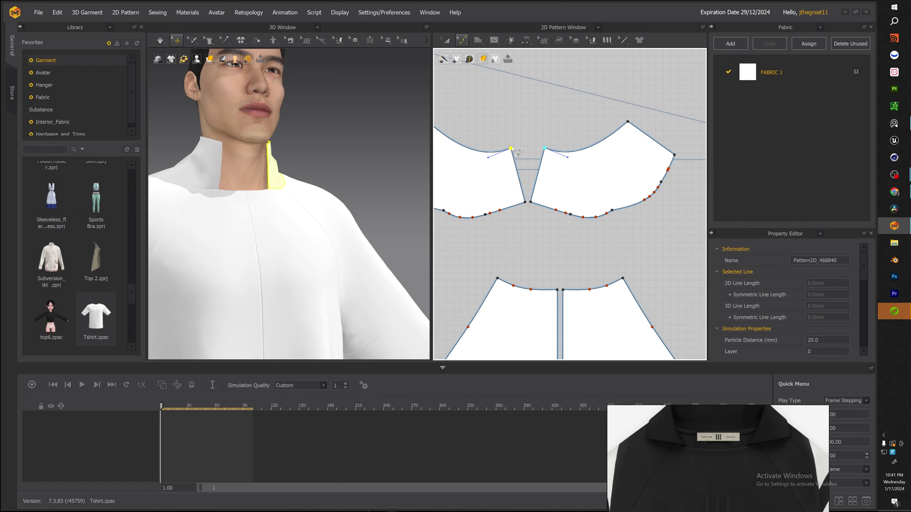
{"action": "left_click_drag", "start_coordinate": [517, 151], "coordinate": [541, 153]}
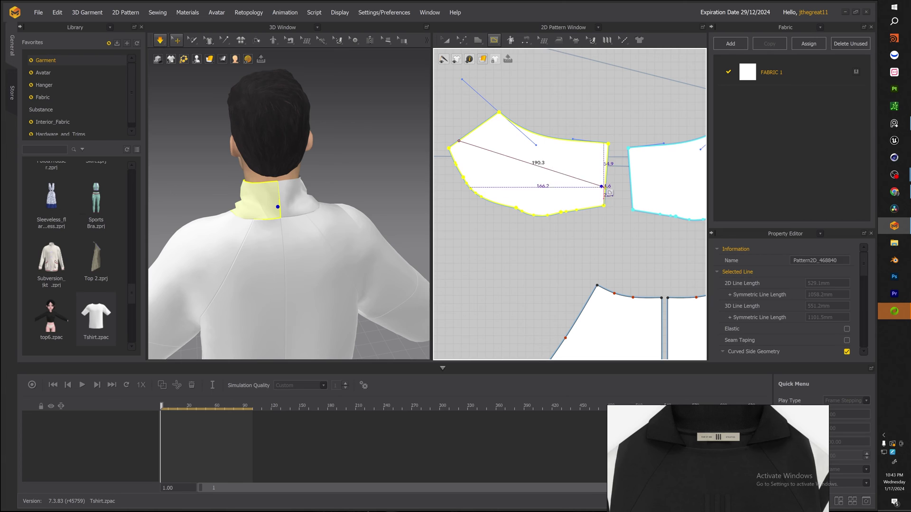
Draw a curved internal line about 200 mm long across the collar half and extend its upper front corner outward
{"action": "left_click", "coordinate": [516, 162]}
{"action": "left_click_drag", "start_coordinate": [516, 161], "coordinate": [550, 185]}
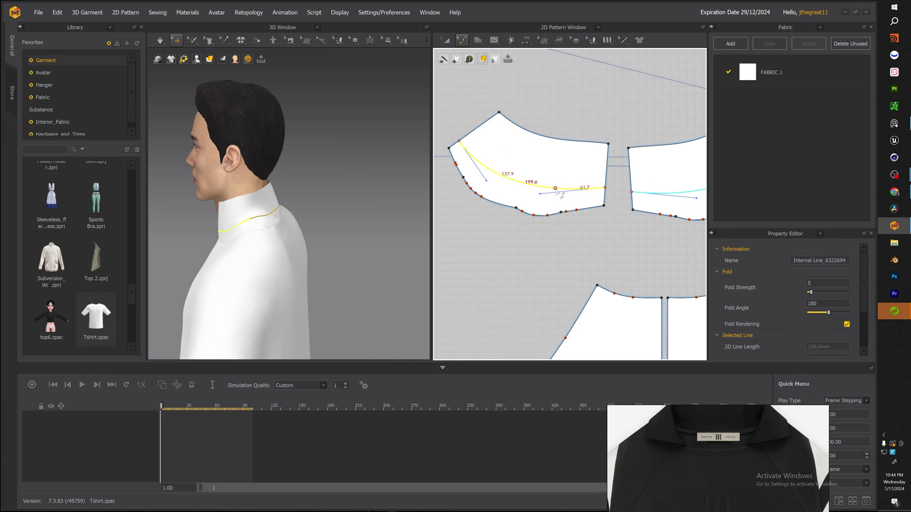
{"action": "left_click_drag", "start_coordinate": [552, 186], "coordinate": [512, 180]}
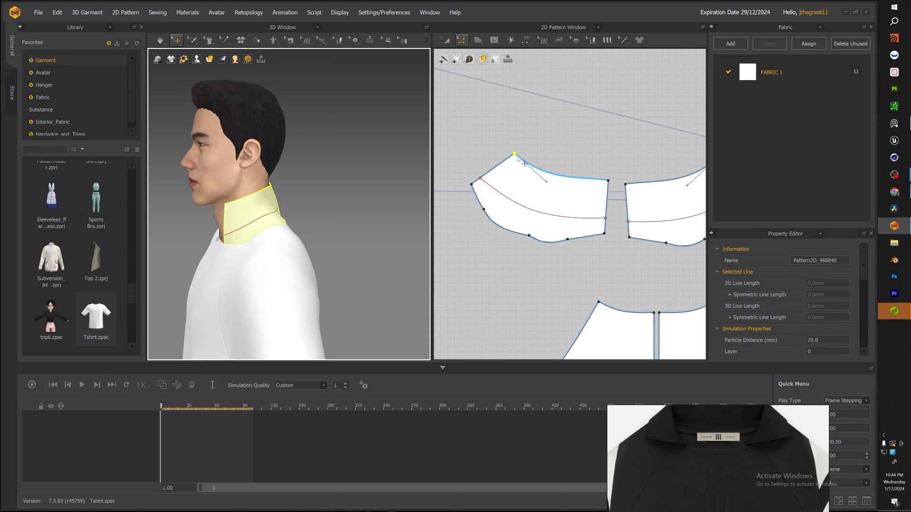
{"action": "left_click_drag", "start_coordinate": [523, 163], "coordinate": [504, 156]}
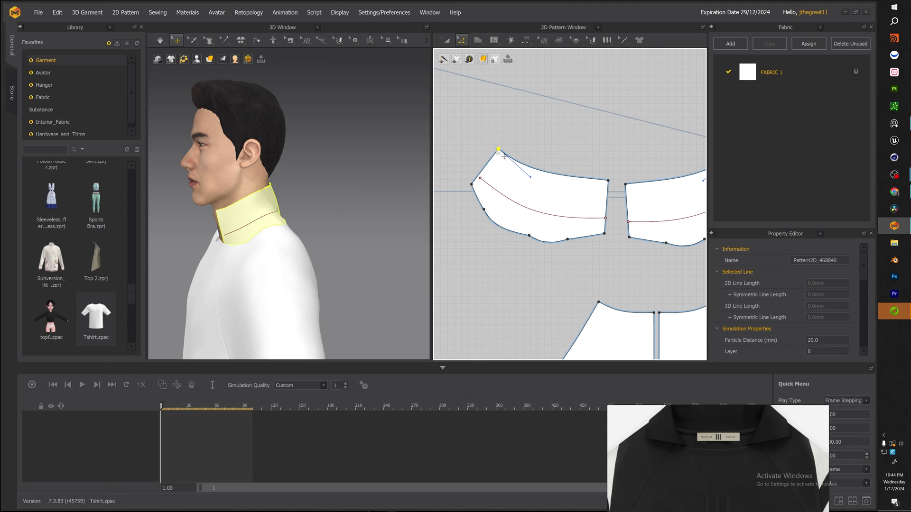
Use fold arrangement to fold the collar down and outward along its curved internal line
{"action": "right_click_drag", "start_coordinate": [288, 178], "coordinate": [246, 190]}
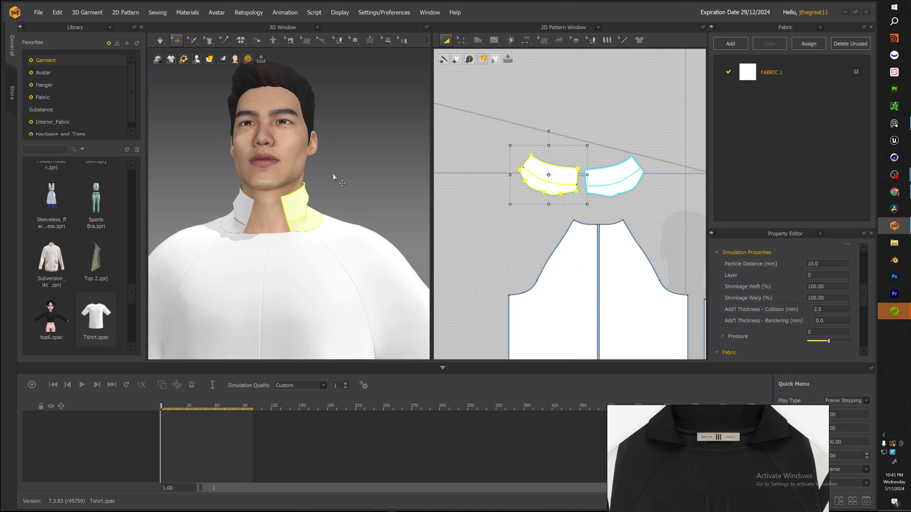
{"action": "mouse_move", "coordinate": [246, 199]}
{"action": "right_mouse_down"}
{"action": "mouse_move", "coordinate": [212, 207]}
{"action": "mouse_move", "coordinate": [256, 204]}
{"action": "right_mouse_up"}
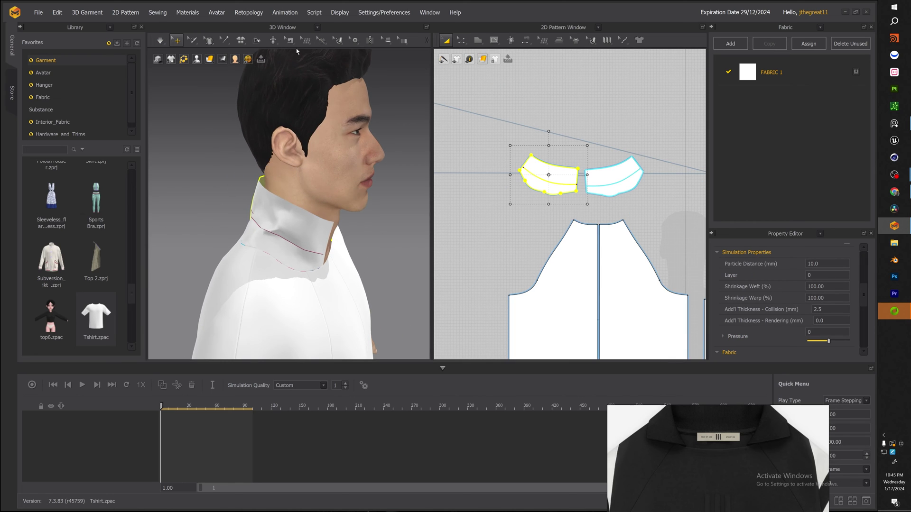
{"action": "left_click", "coordinate": [256, 41]}
{"action": "left_click", "coordinate": [262, 223]}
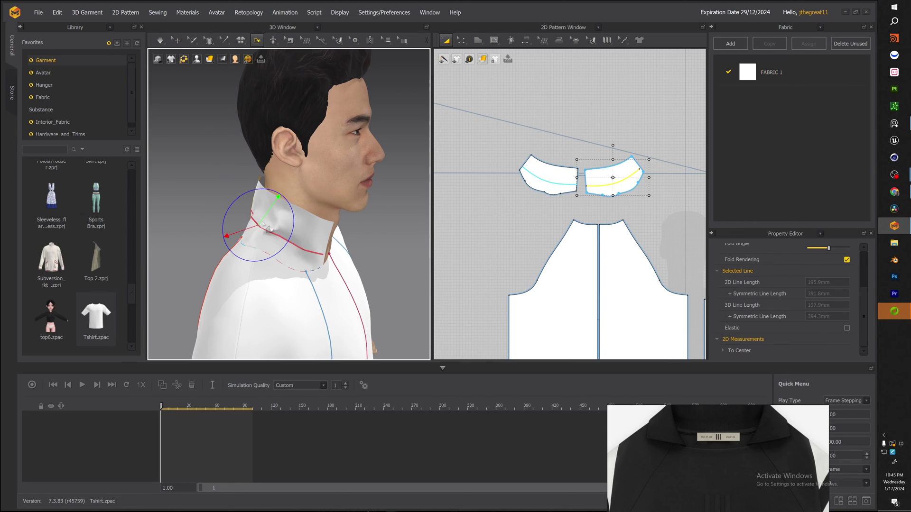
{"action": "left_click_drag", "start_coordinate": [270, 189], "coordinate": [156, 255]}
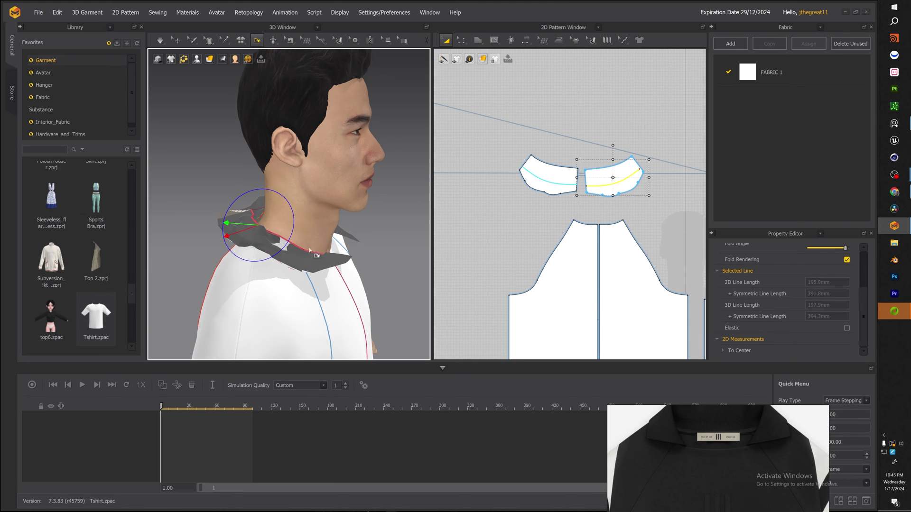
{"action": "right_click_drag", "start_coordinate": [156, 255], "coordinate": [314, 244]}
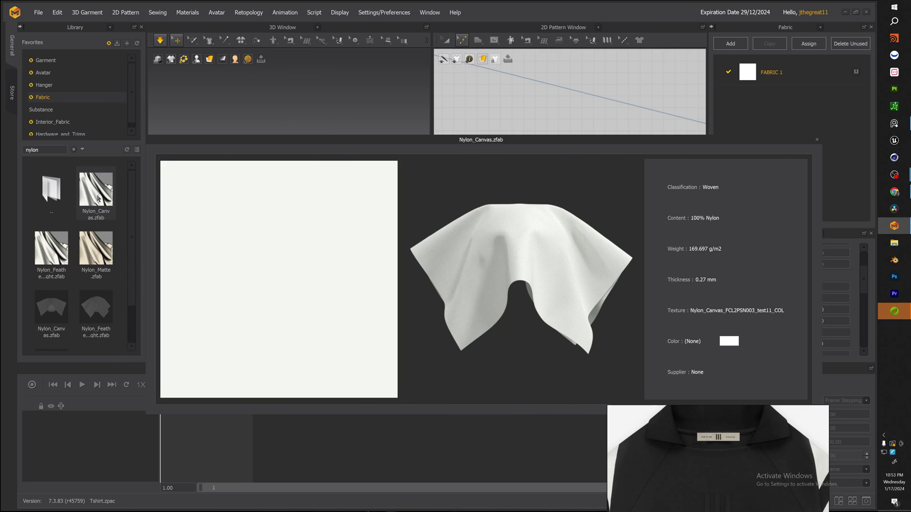
Apply the Nylon_Canvas fabric from the library to the front body piece and set its colour to black
{"action": "left_click_drag", "start_coordinate": [98, 199], "coordinate": [280, 244]}
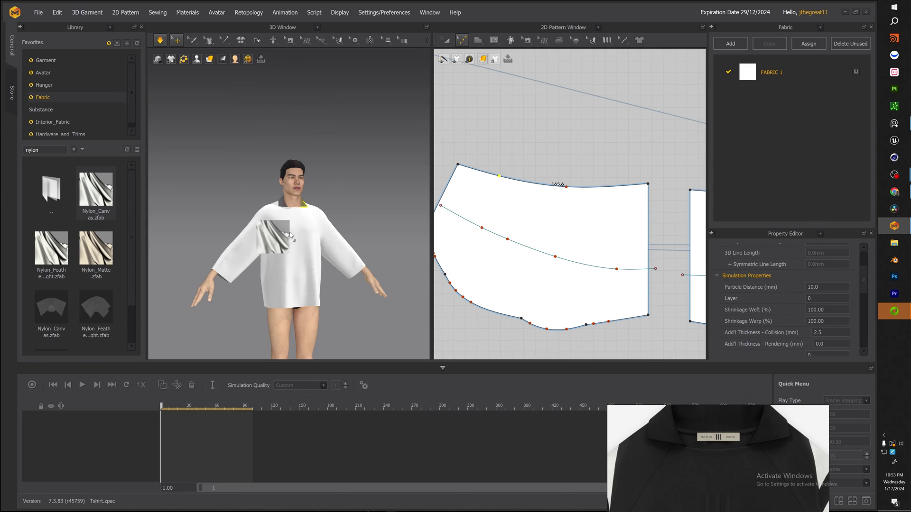
{"action": "left_click", "coordinate": [842, 308]}
{"action": "left_click", "coordinate": [559, 187]}
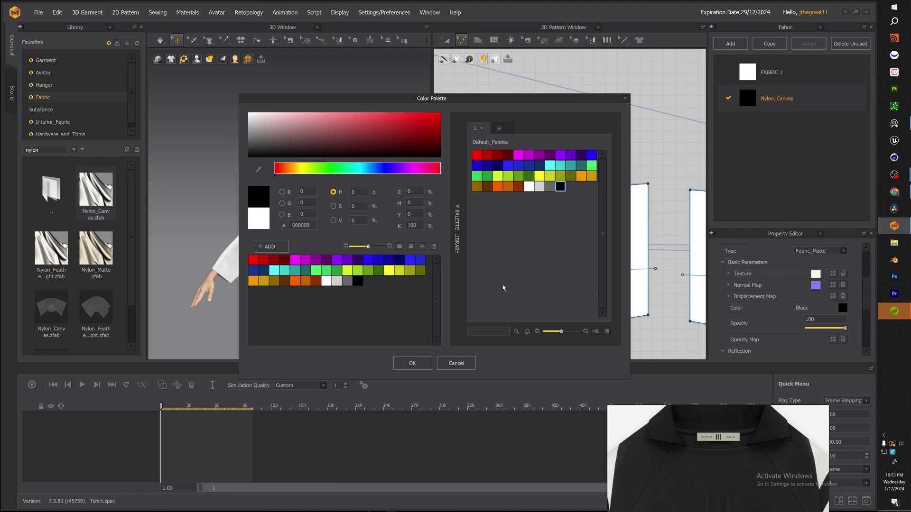
{"action": "left_click", "coordinate": [422, 363]}
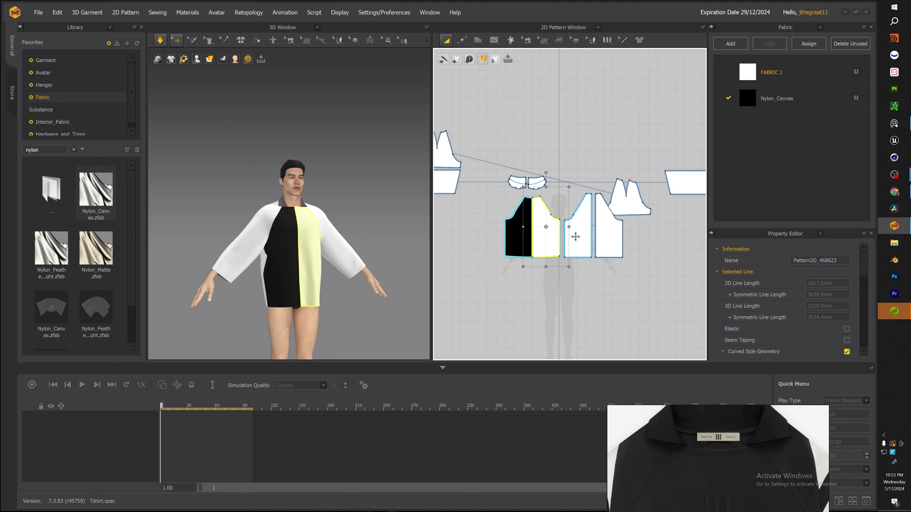
Add the remaining body pieces to the selection and assign the black Nylon_Canvas fabric to them
{"action": "left_click", "coordinate": [575, 235], "text": "shift"}
{"action": "left_click", "coordinate": [611, 237], "text": "shift"}
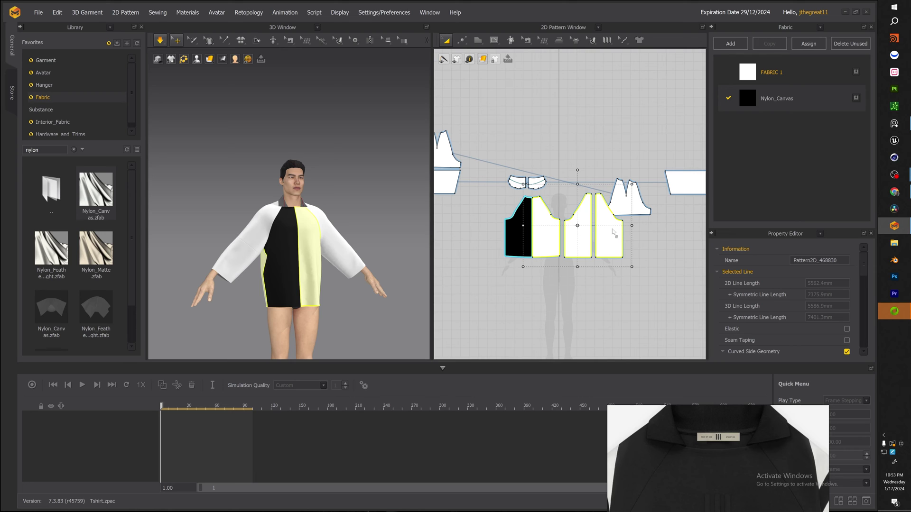
{"action": "left_click_drag", "start_coordinate": [613, 233], "coordinate": [608, 223]}
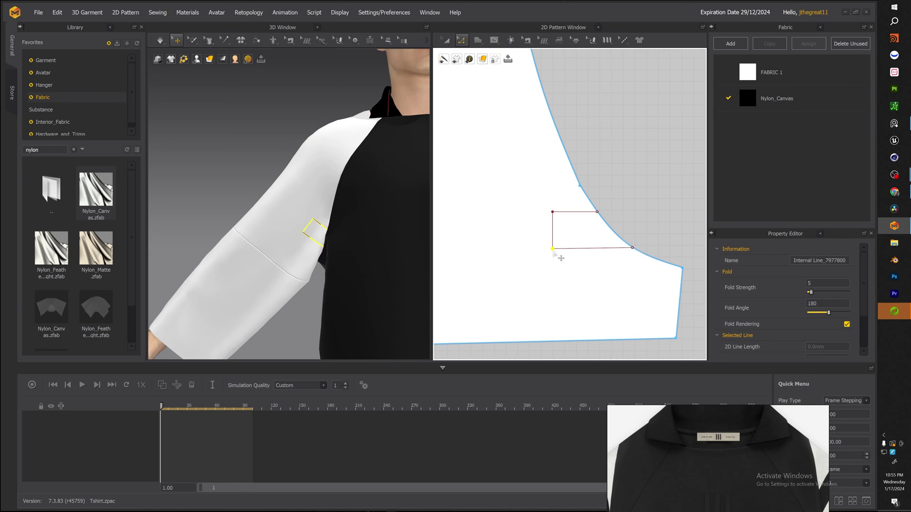
Slant the rectangular internal shape at the sleeve's armhole edge and paste a copy of its two long lines above it
{"action": "left_click_drag", "start_coordinate": [552, 249], "coordinate": [523, 185]}
{"action": "left_click_drag", "start_coordinate": [518, 224], "coordinate": [510, 217]}
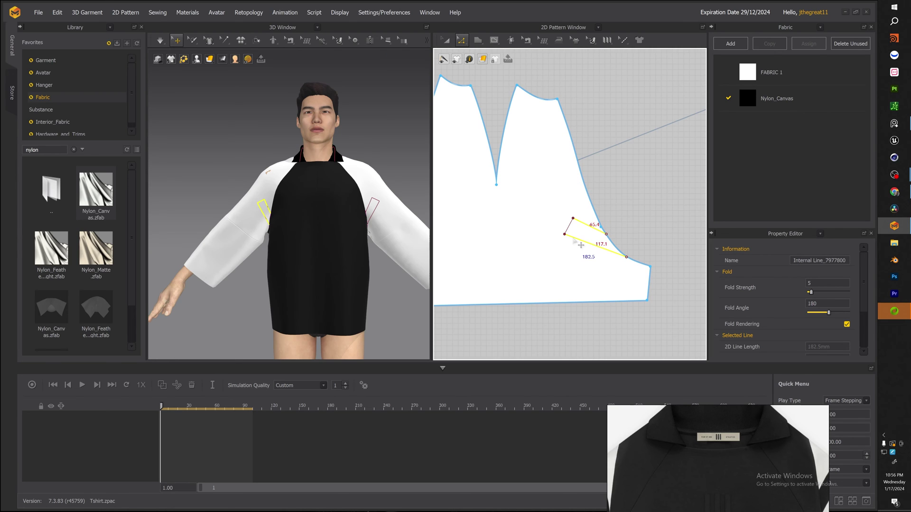
{"action": "key", "text": "ctrl+v"}
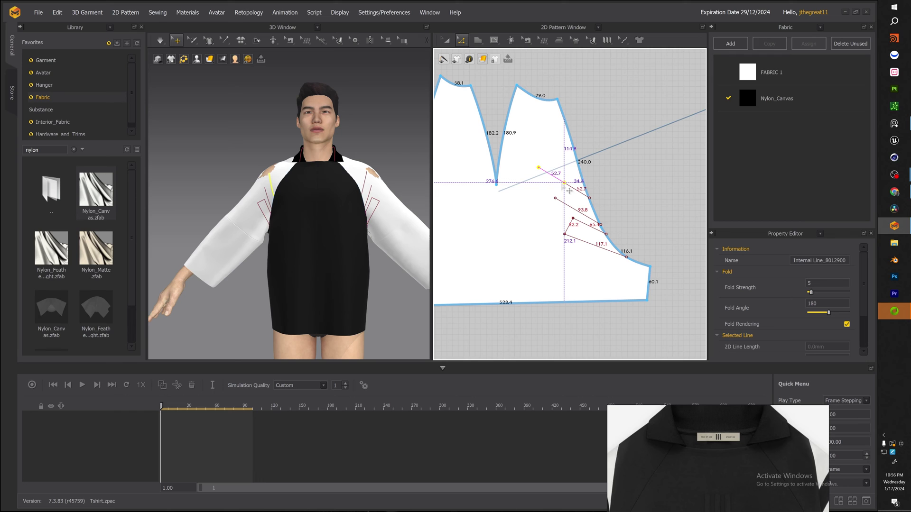
{"action": "left_click_drag", "start_coordinate": [563, 184], "coordinate": [561, 182]}
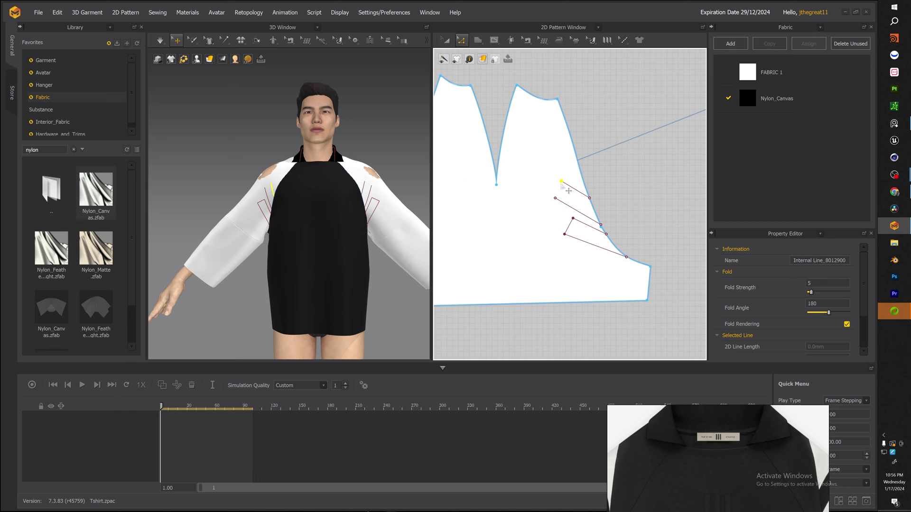
Connect the two pasted lines' inner ends with an internal line running down toward the sleeve hem, about 27 mm across, and back
{"action": "key", "text": "g"}
{"action": "left_click", "coordinate": [547, 172]}
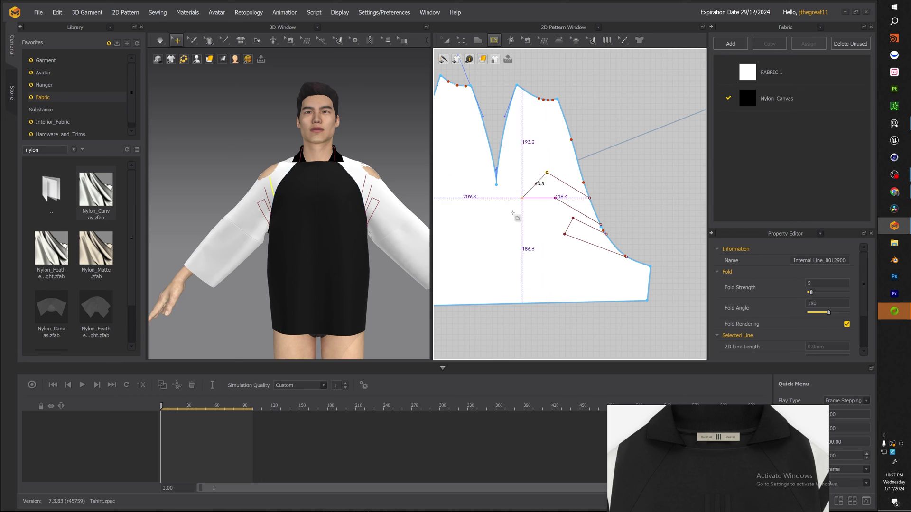
{"action": "left_click", "coordinate": [475, 286]}
{"action": "left_click", "coordinate": [490, 289]}
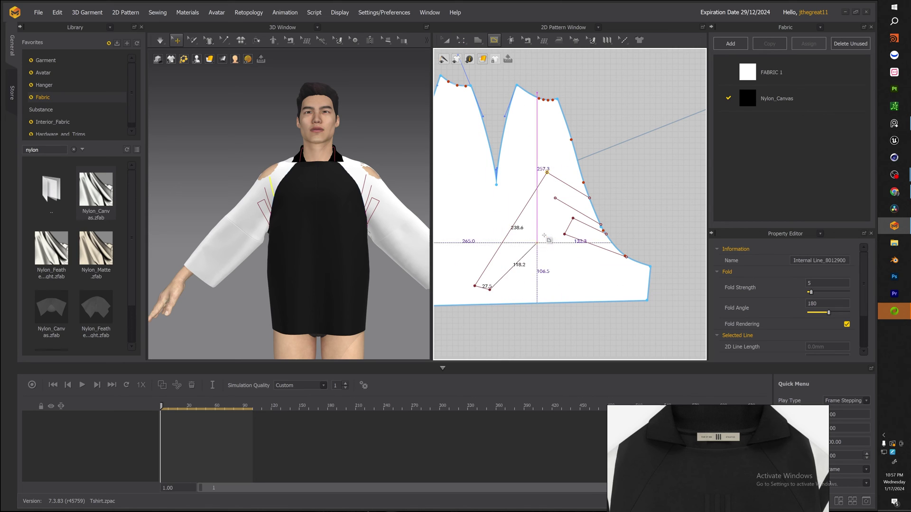
{"action": "double_click", "coordinate": [556, 199]}
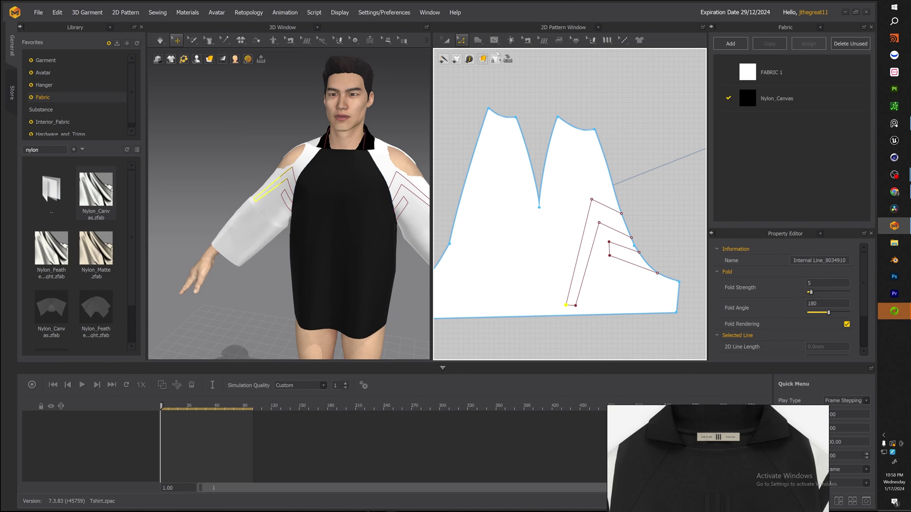
Draw an outer internal line from the front armhole edge with segments about 107, 289 and 67 mm long, then up toward the back armhole
{"action": "left_click", "coordinate": [494, 40]}
{"action": "left_click", "coordinate": [513, 61]}
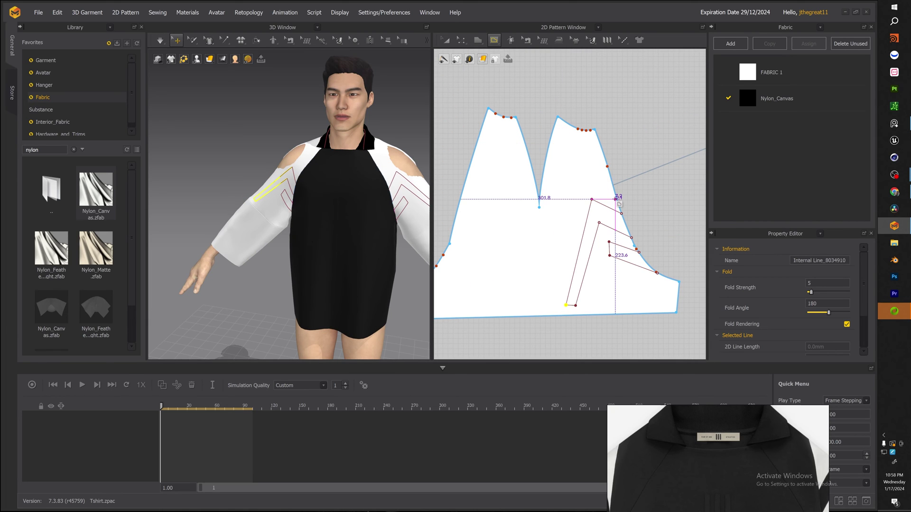
{"action": "left_click", "coordinate": [576, 161]}
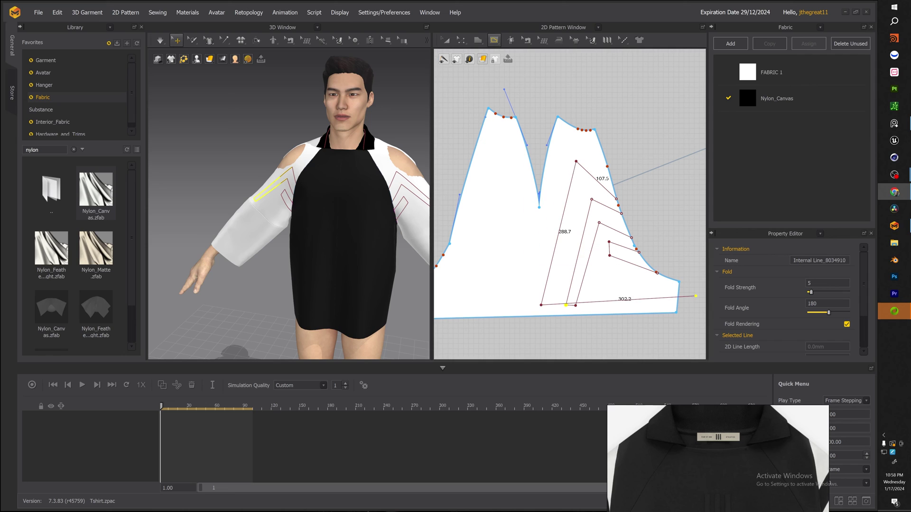
{"action": "left_click", "coordinate": [541, 305]}
{"action": "left_click", "coordinate": [506, 305]}
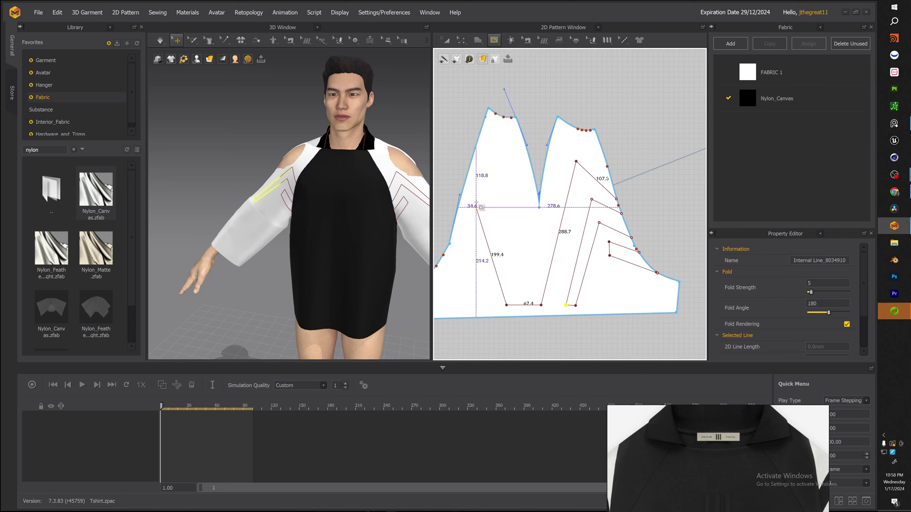
{"action": "left_click", "coordinate": [485, 161]}
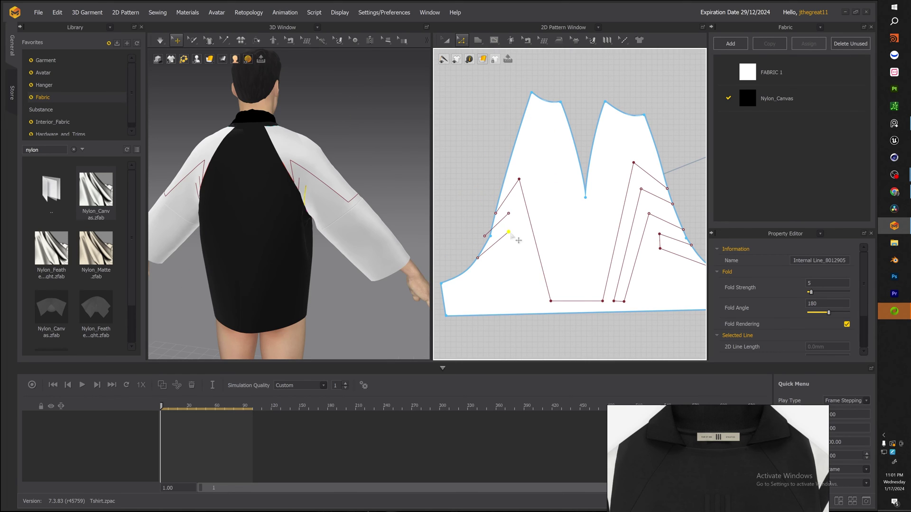
Cut and sew the sleeve along the outermost zigzag internal shape with the M-shaped middle
{"action": "key", "text": "z"}
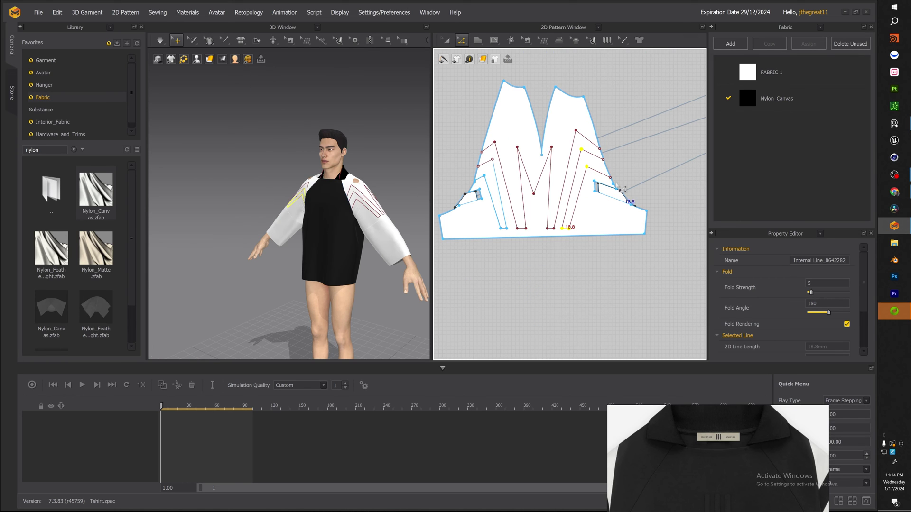
{"action": "scroll", "coordinate": [616, 185], "scroll_direction": "up", "scroll_amount": 3}
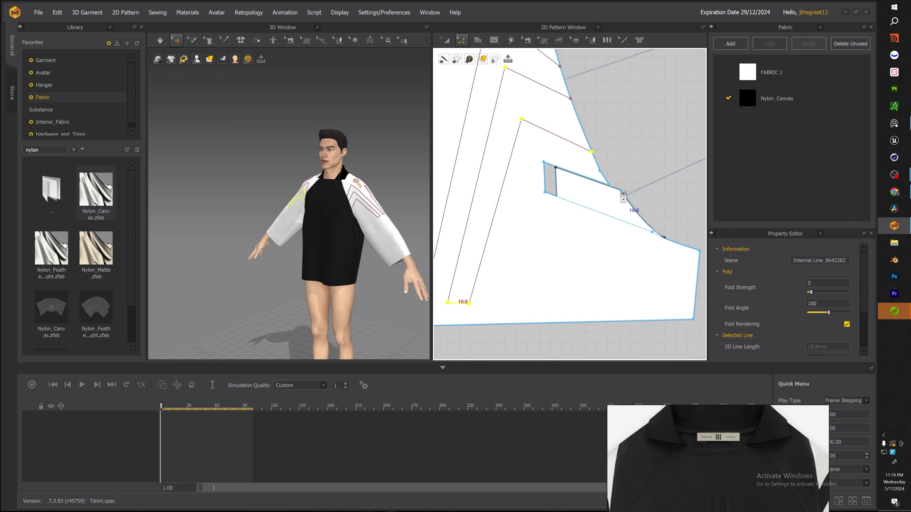
{"action": "scroll", "coordinate": [601, 163], "scroll_direction": "down", "scroll_amount": 5}
{"action": "key", "text": "a"}
{"action": "left_click", "coordinate": [661, 146]}
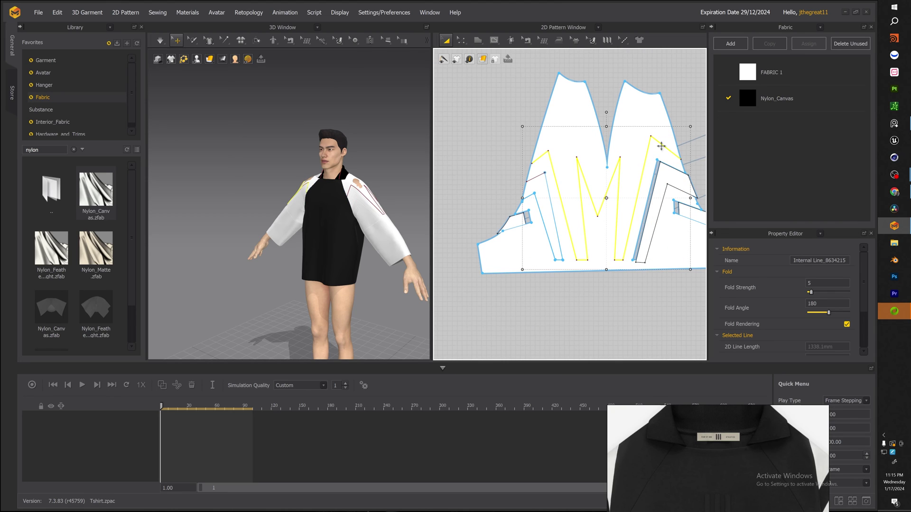
{"action": "key", "text": "Left"}
{"action": "key", "text": "z"}
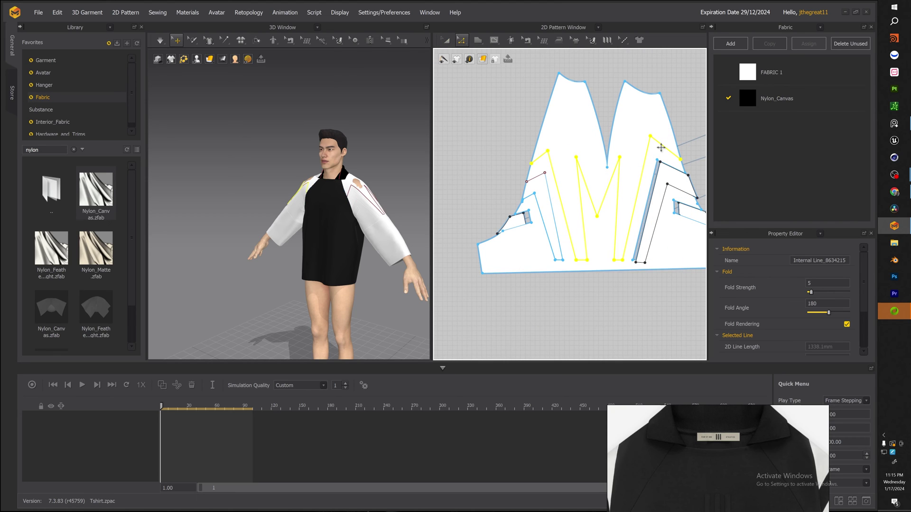
{"action": "right_click", "coordinate": [663, 152]}
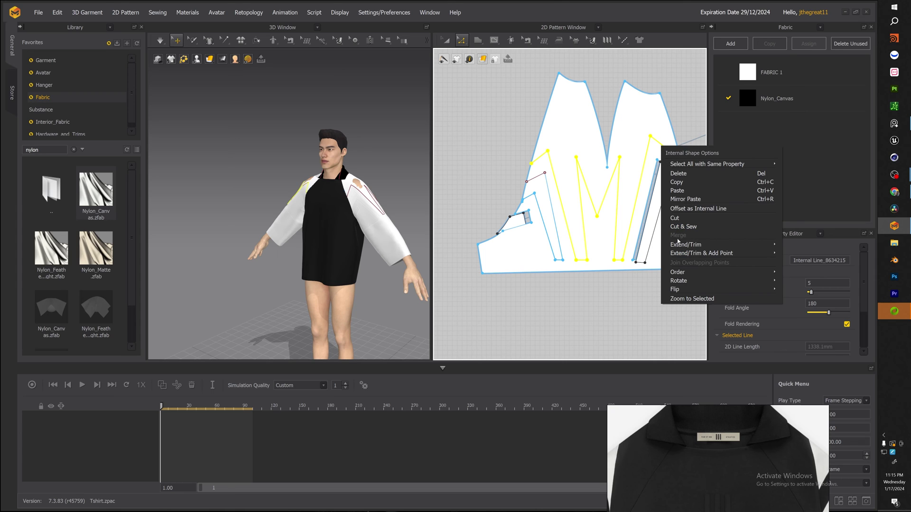
{"action": "left_click", "coordinate": [690, 229]}
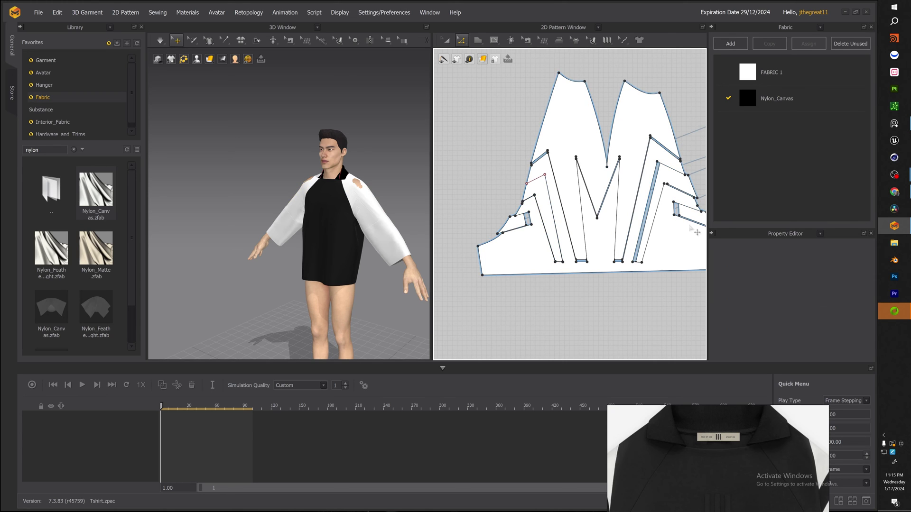
Assign the black Nylon_Canvas fabric to the sleeve's lower piece below the zigzag cut
{"action": "scroll", "coordinate": [622, 216], "scroll_direction": "down", "scroll_amount": 5}
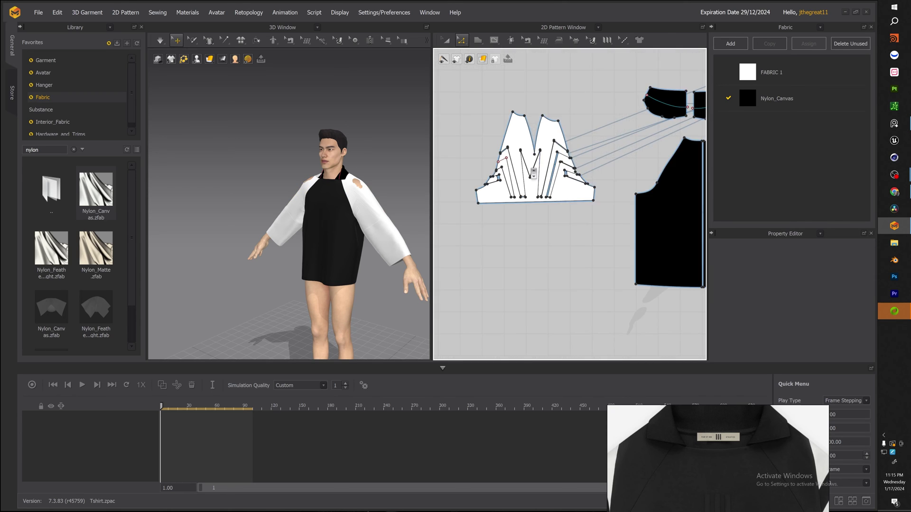
{"action": "scroll", "coordinate": [588, 138], "scroll_direction": "down", "scroll_amount": 4}
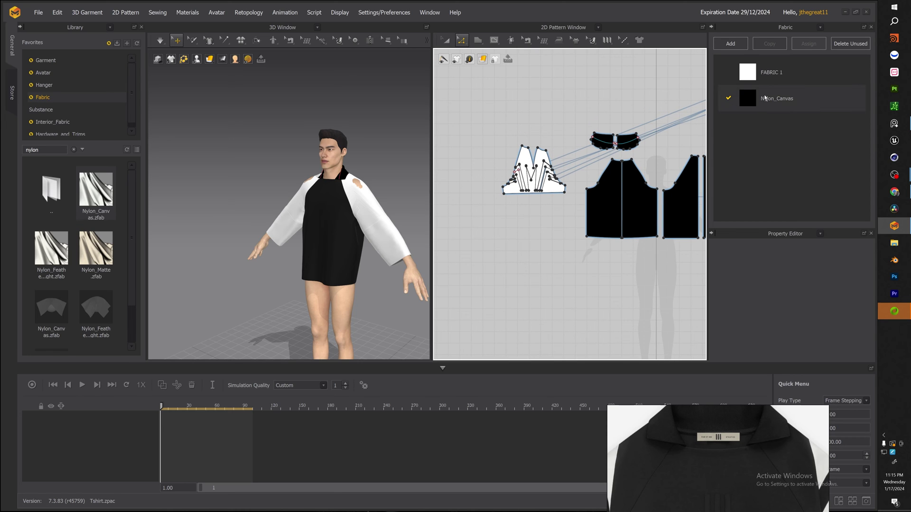
{"action": "left_click_drag", "start_coordinate": [547, 188], "coordinate": [553, 193]}
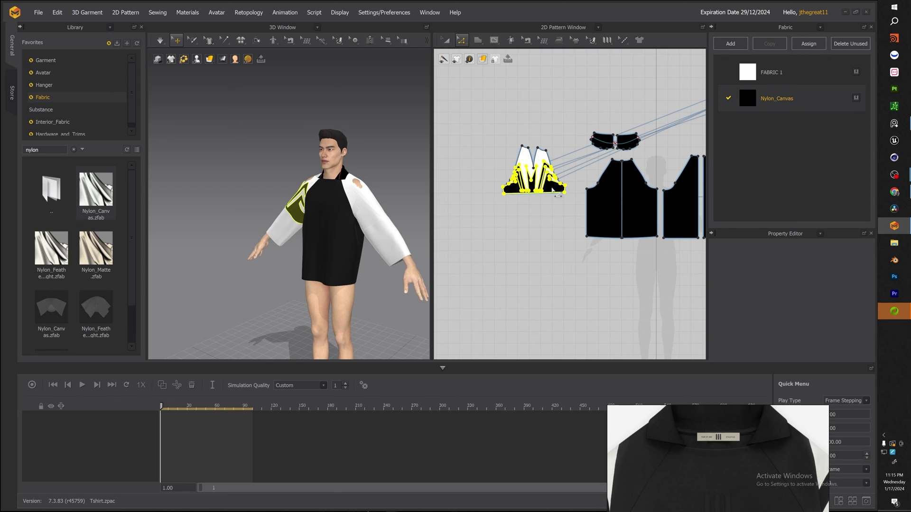
Assign the black Nylon_Canvas fabric to the other sleeve's zigzag panel and to the remaining lower sleeve pieces
{"action": "scroll", "coordinate": [553, 216], "scroll_direction": "down", "scroll_amount": 3}
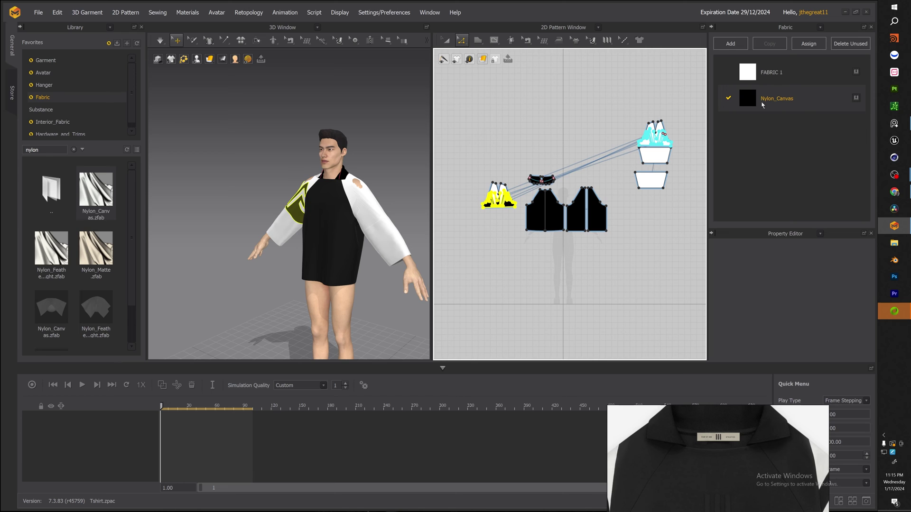
{"action": "left_click_drag", "start_coordinate": [658, 180], "coordinate": [657, 181]}
{"action": "mouse_move", "coordinate": [355, 204]}
{"action": "right_mouse_down"}
{"action": "mouse_move", "coordinate": [371, 199]}
{"action": "mouse_move", "coordinate": [345, 204]}
{"action": "right_mouse_up"}
{"action": "scroll", "coordinate": [668, 135], "scroll_direction": "up", "scroll_amount": 8}
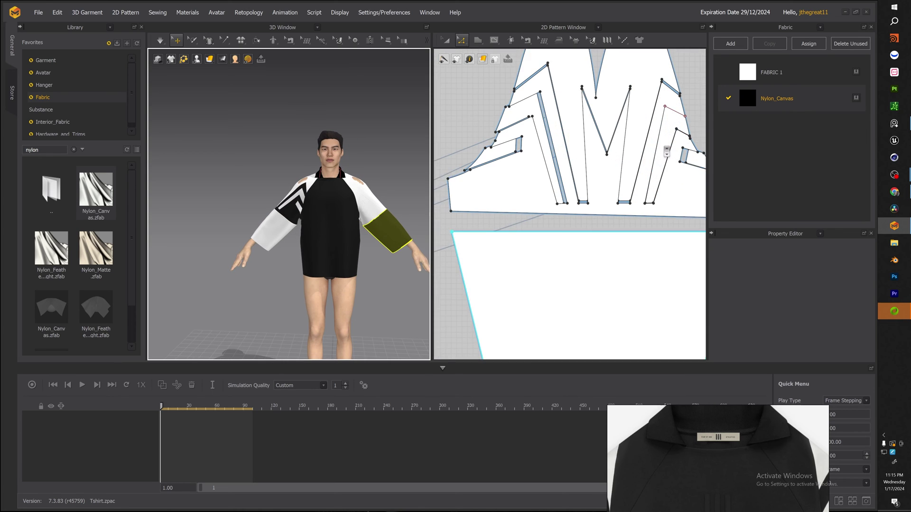
{"action": "left_click", "coordinate": [670, 210]}
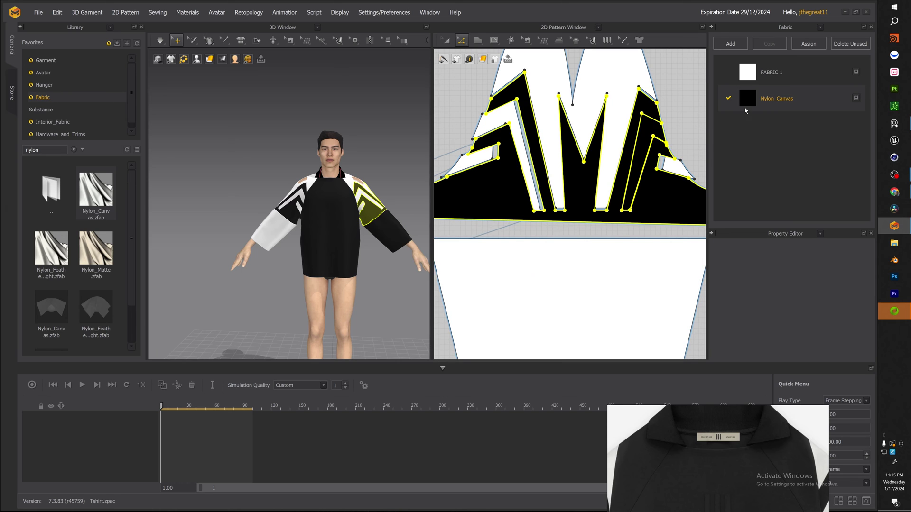
{"action": "left_click", "coordinate": [636, 295]}
{"action": "right_click_drag", "start_coordinate": [313, 237], "coordinate": [432, 235]}
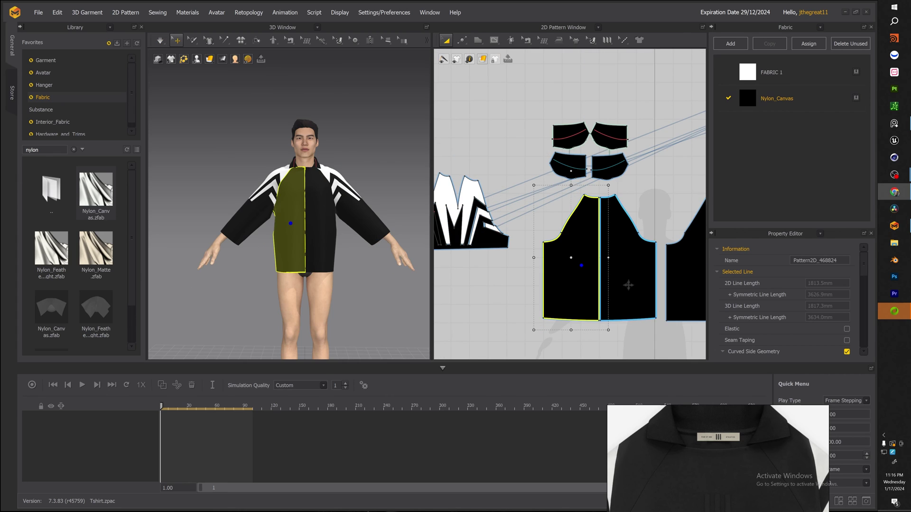
Unfold the symmetric front body halves along their centre line into a single front piece
{"action": "middle_click_drag", "start_coordinate": [666, 245], "coordinate": [459, 219]}
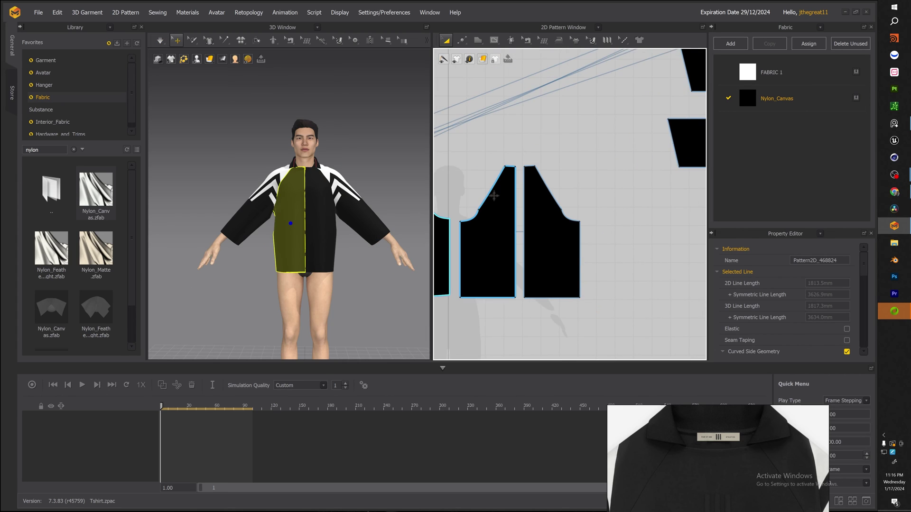
{"action": "scroll", "coordinate": [526, 169], "scroll_direction": "down", "scroll_amount": 2}
{"action": "scroll", "coordinate": [537, 173], "scroll_direction": "down", "scroll_amount": 3}
{"action": "key", "text": "z"}
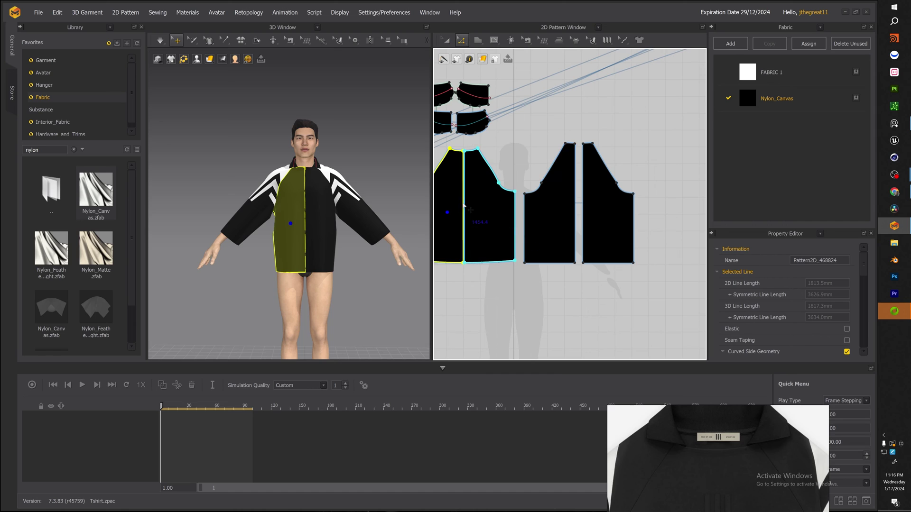
{"action": "left_click", "coordinate": [463, 208]}
{"action": "right_click", "coordinate": [462, 204]}
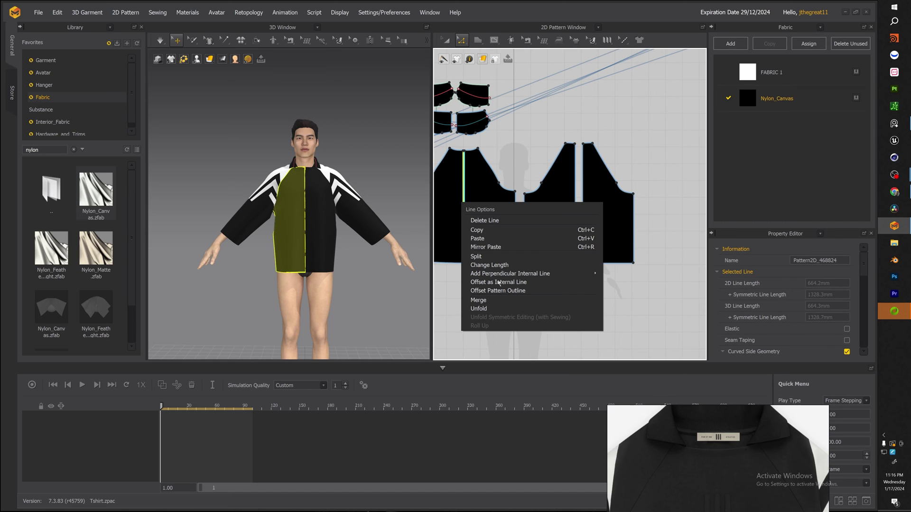
{"action": "left_click", "coordinate": [479, 308]}
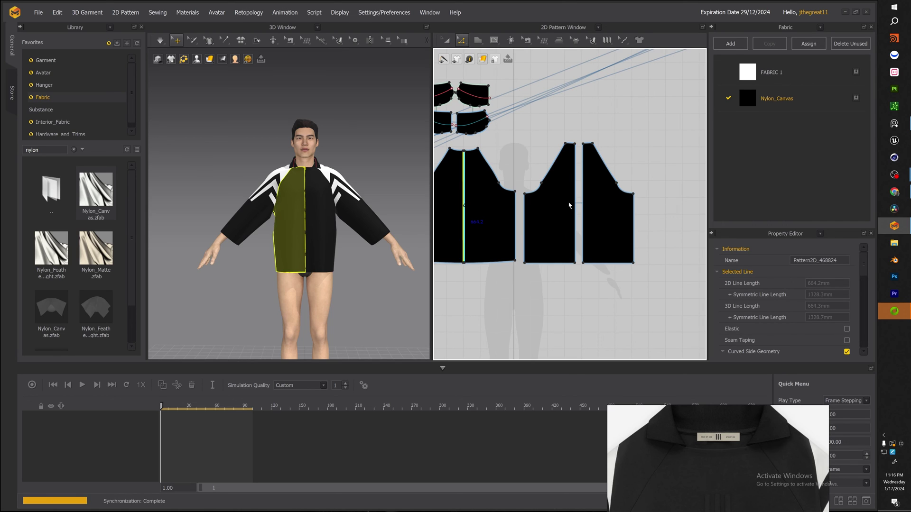
Unfold the symmetric back body halves along their centre line into a single back piece
{"action": "left_click", "coordinate": [582, 206]}
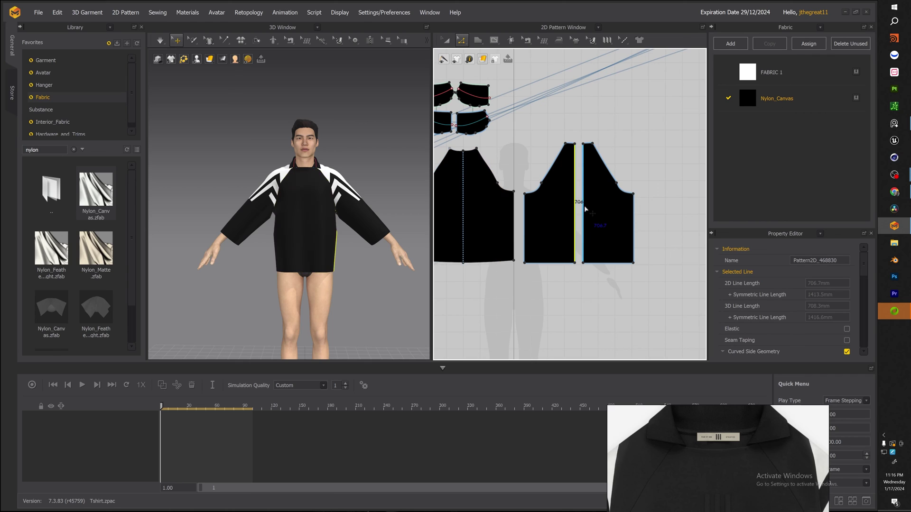
{"action": "right_click", "coordinate": [584, 207]}
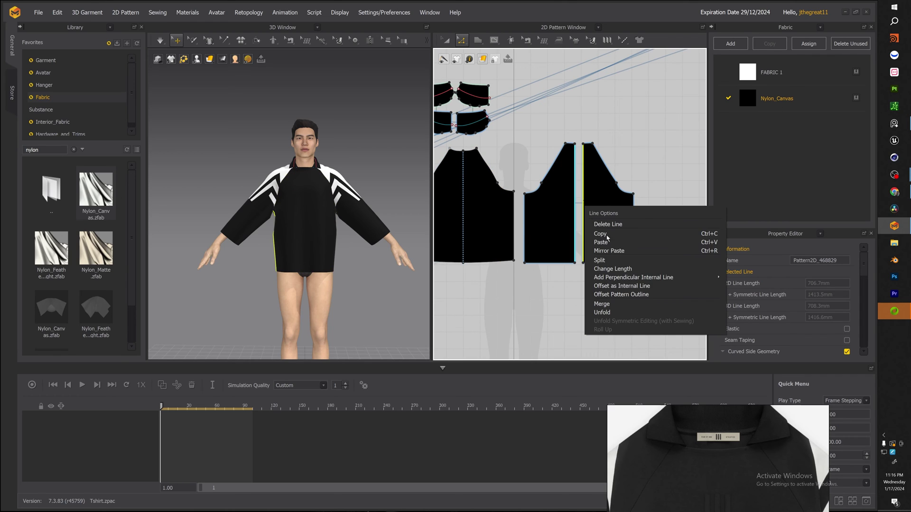
{"action": "left_click", "coordinate": [603, 304]}
{"action": "left_click", "coordinate": [603, 307]}
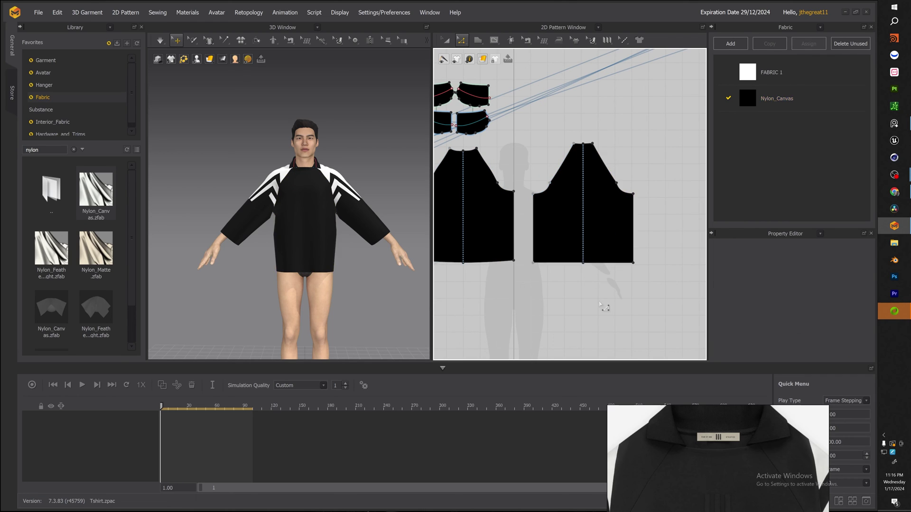
Draw an internal rectangle about 61 by 18 mm, centred on the back piece's centre line just below the neckline
{"action": "scroll", "coordinate": [603, 189], "scroll_direction": "up", "scroll_amount": 6}
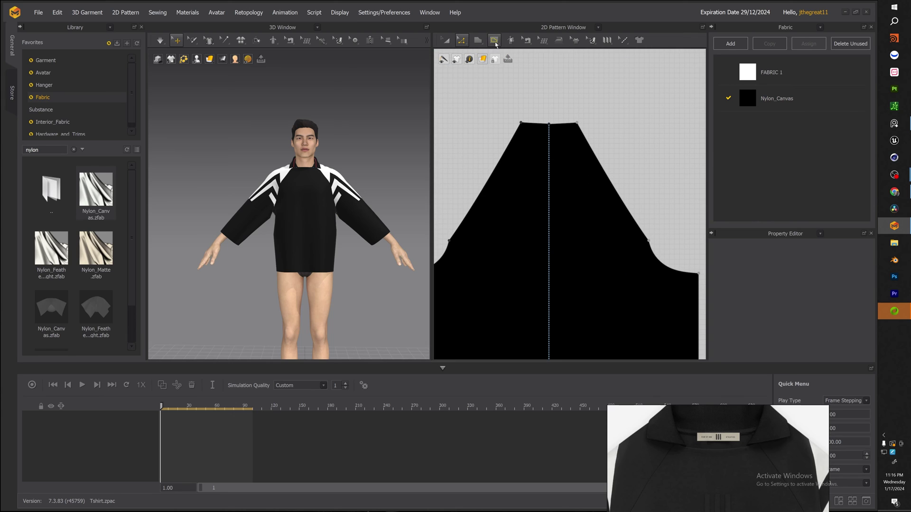
{"action": "left_click", "coordinate": [494, 40]}
{"action": "left_click", "coordinate": [518, 76]}
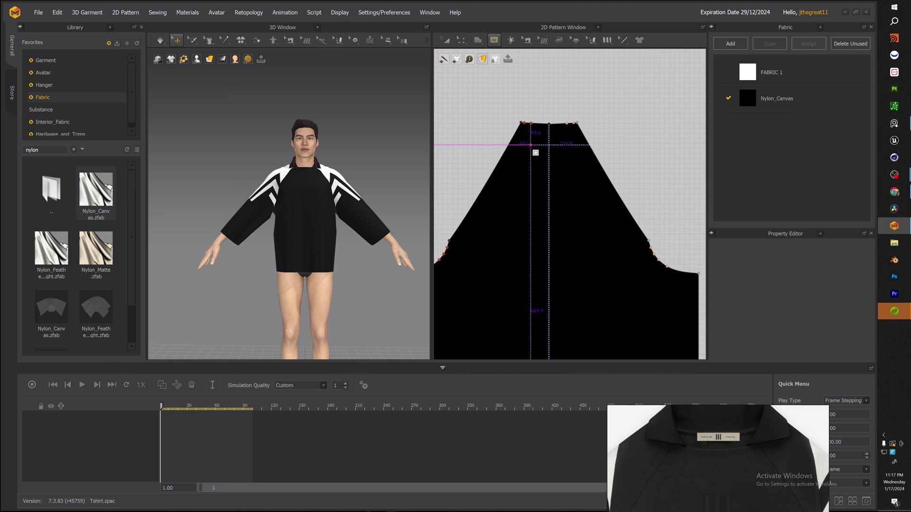
{"action": "left_click_drag", "start_coordinate": [538, 153], "coordinate": [572, 161]}
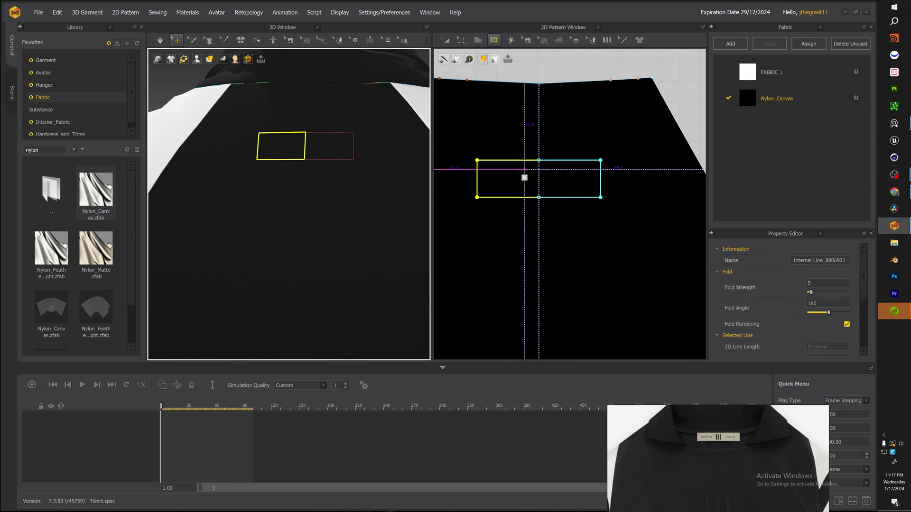
{"action": "left_click", "coordinate": [504, 176]}
Convert the internal rectangle's outer corners to curve points and reshape the curves into flat long edges with rounded ends
{"action": "key", "text": "z"}
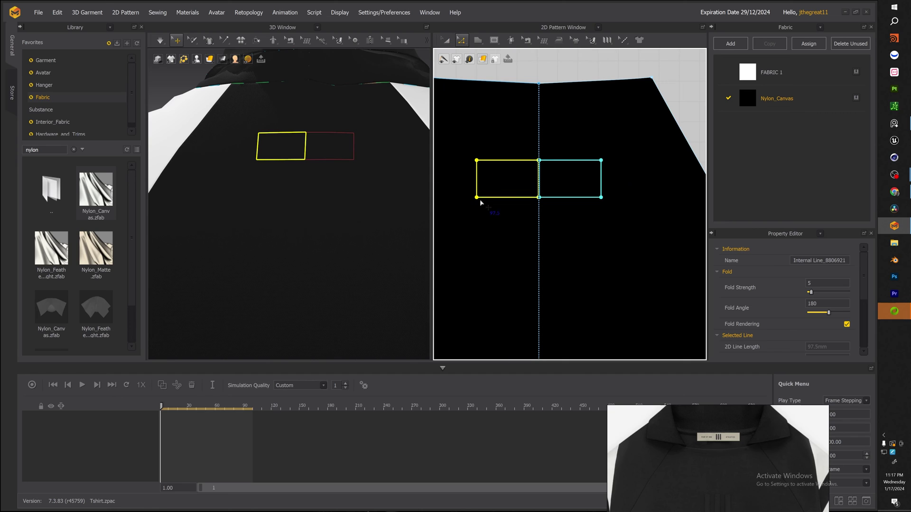
{"action": "left_click", "coordinate": [477, 197]}
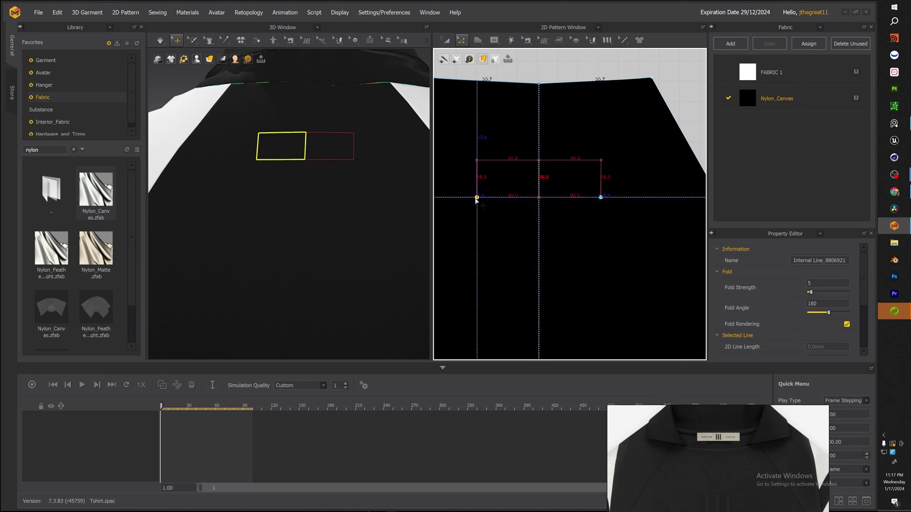
{"action": "right_click", "coordinate": [477, 161]}
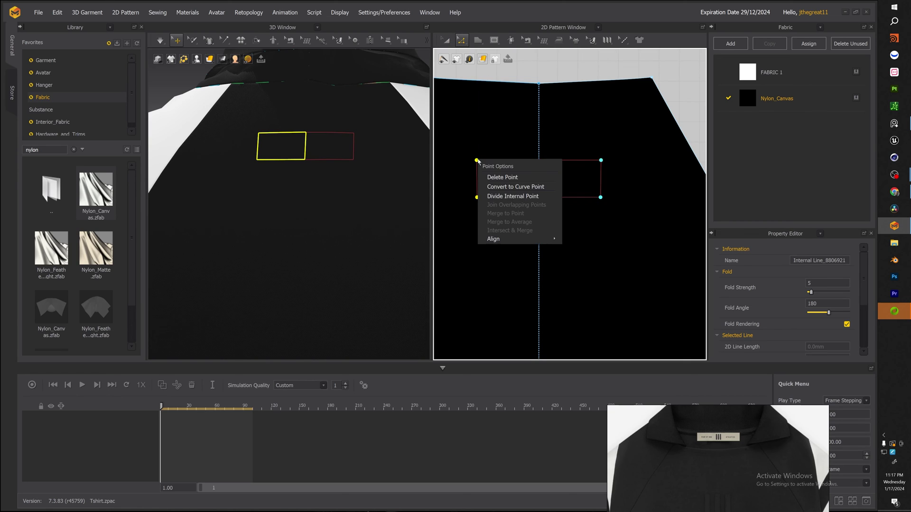
{"action": "left_click", "coordinate": [506, 188]}
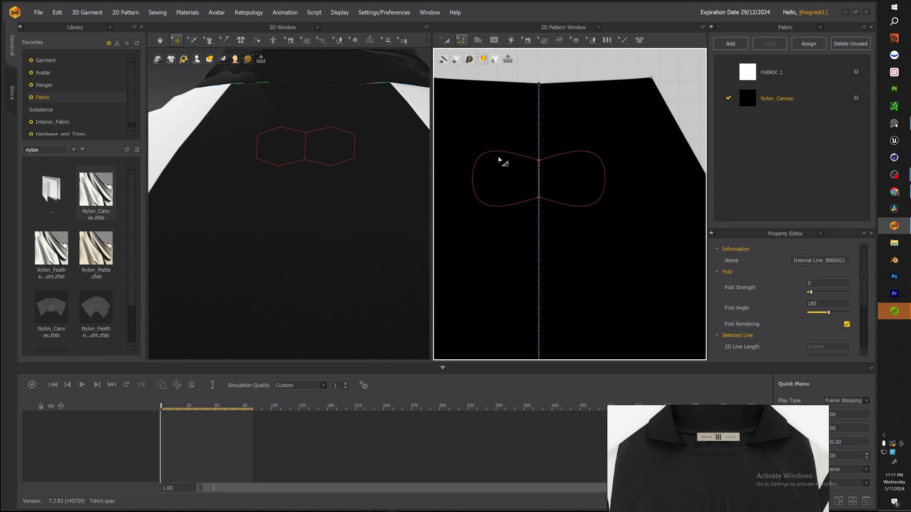
{"action": "left_click_drag", "start_coordinate": [492, 153], "coordinate": [490, 159]}
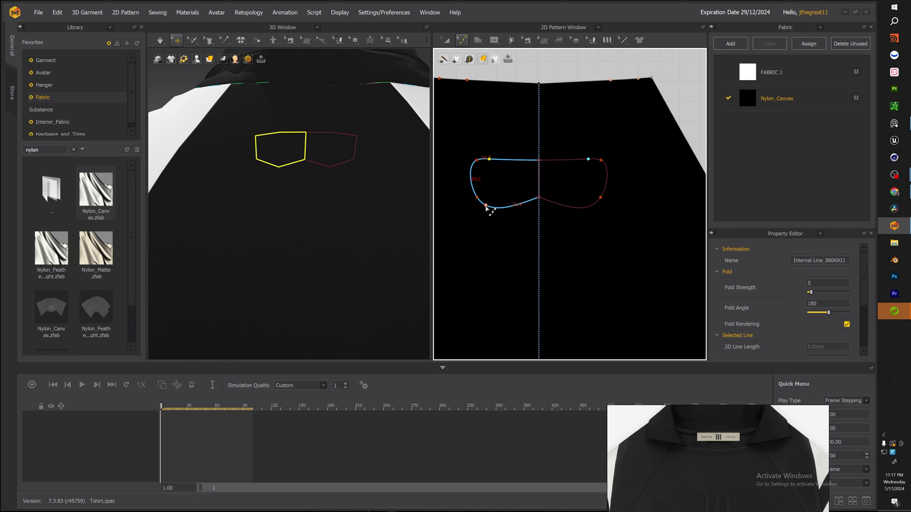
{"action": "left_click_drag", "start_coordinate": [485, 207], "coordinate": [486, 199]}
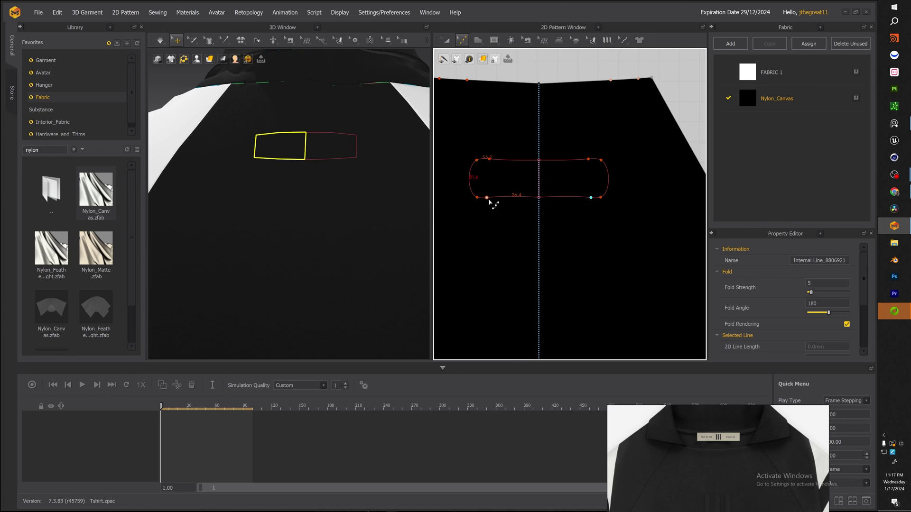
Draw a separate rectangular pattern piece beside the back piece's raglan edge, large enough to hold the rounded label outline
{"action": "left_click", "coordinate": [495, 41]}
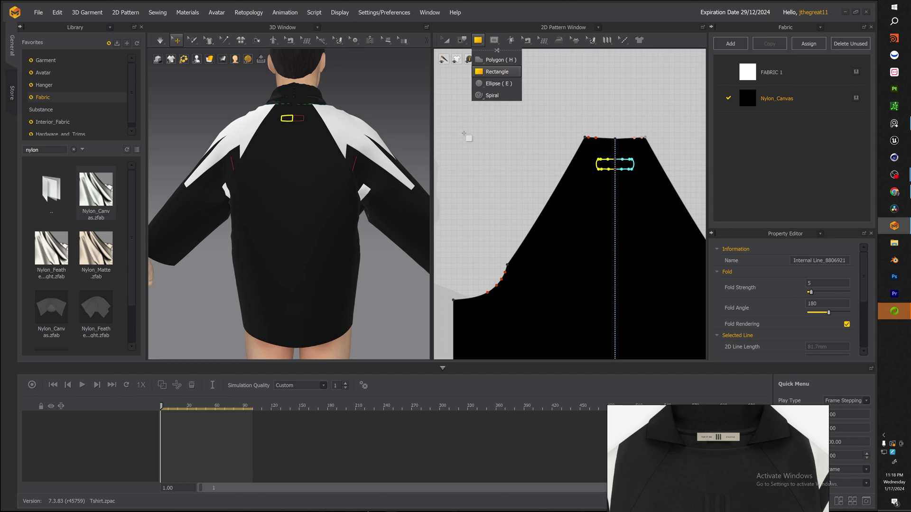
{"action": "left_click", "coordinate": [523, 72]}
{"action": "left_click_drag", "start_coordinate": [457, 110], "coordinate": [515, 156]}
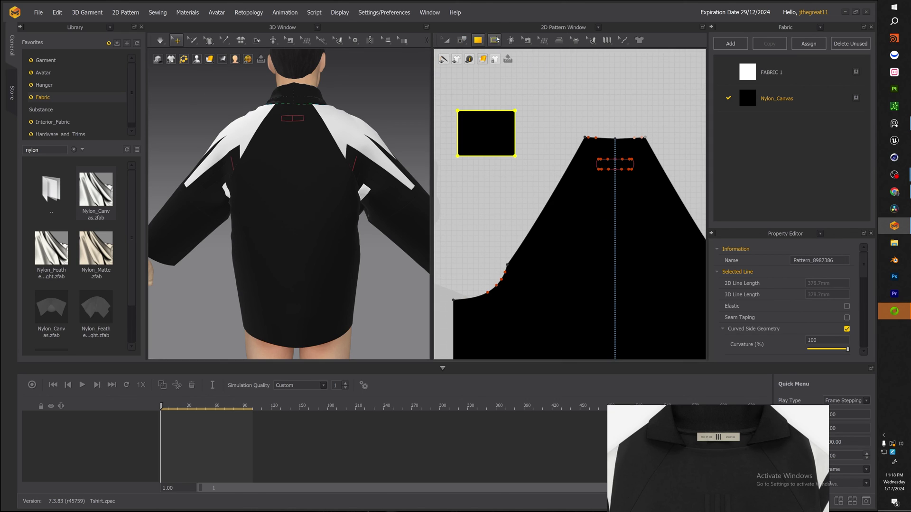
{"action": "left_click", "coordinate": [493, 42]}
Copy half of the rounded internal outline into the new rectangle and mirror-paste it to form the other half
{"action": "key", "text": "z"}
{"action": "left_click", "coordinate": [608, 162]}
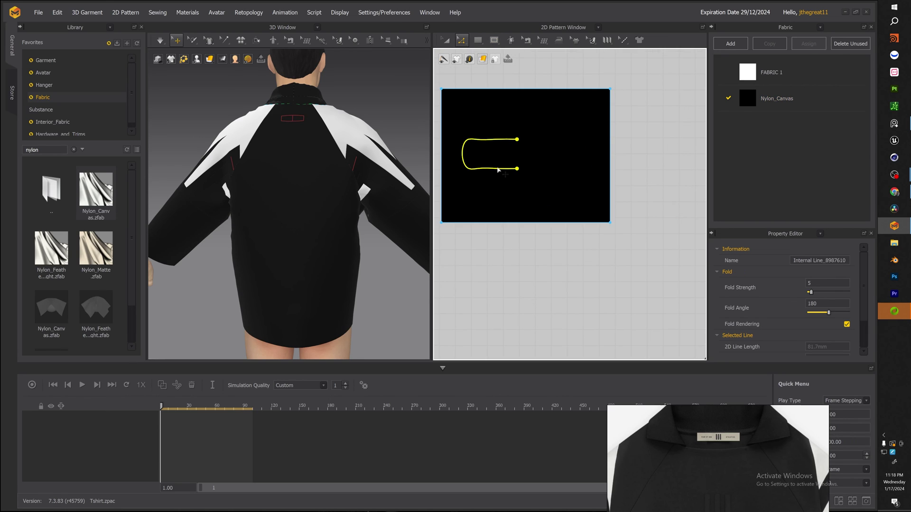
{"action": "right_click", "coordinate": [497, 167]}
{"action": "left_click", "coordinate": [522, 220]}
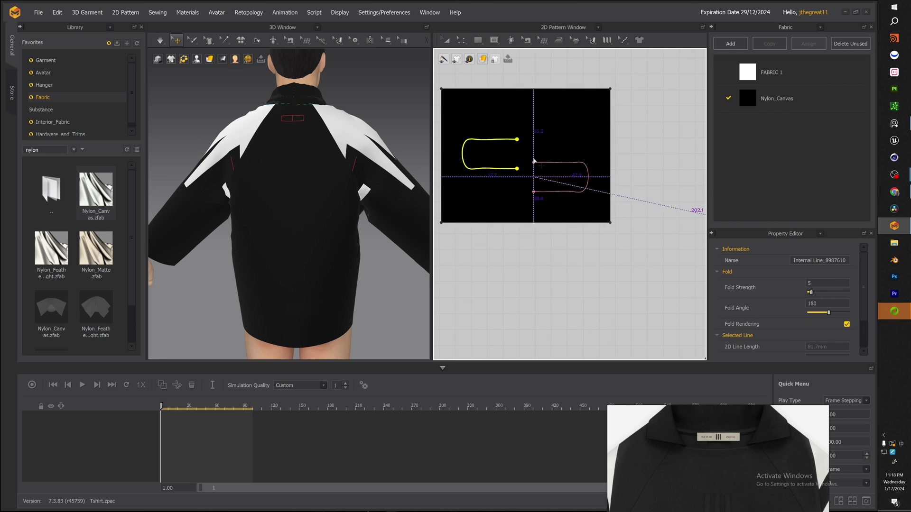
{"action": "left_click", "coordinate": [530, 182]}
Join the overlapping end points where the two outline halves meet, on both long edges, to close the rounded shape
{"action": "key", "text": "a"}
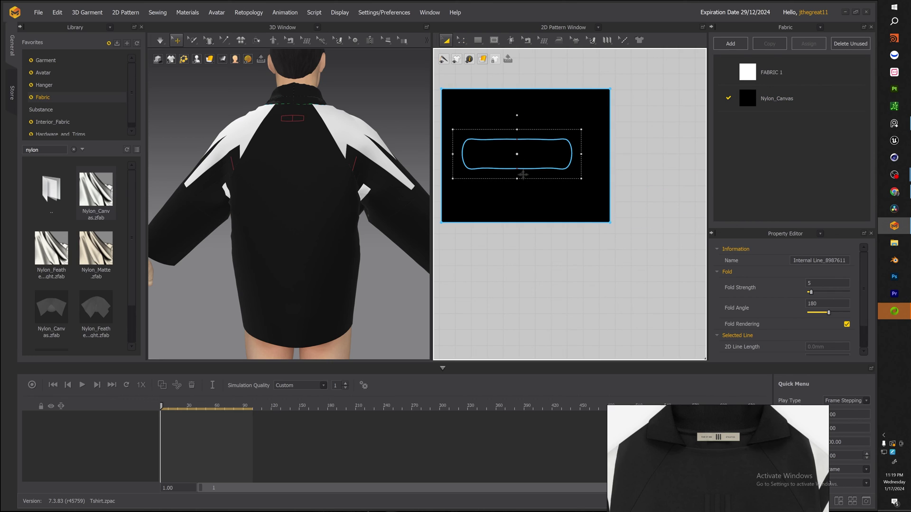
{"action": "key", "text": "z"}
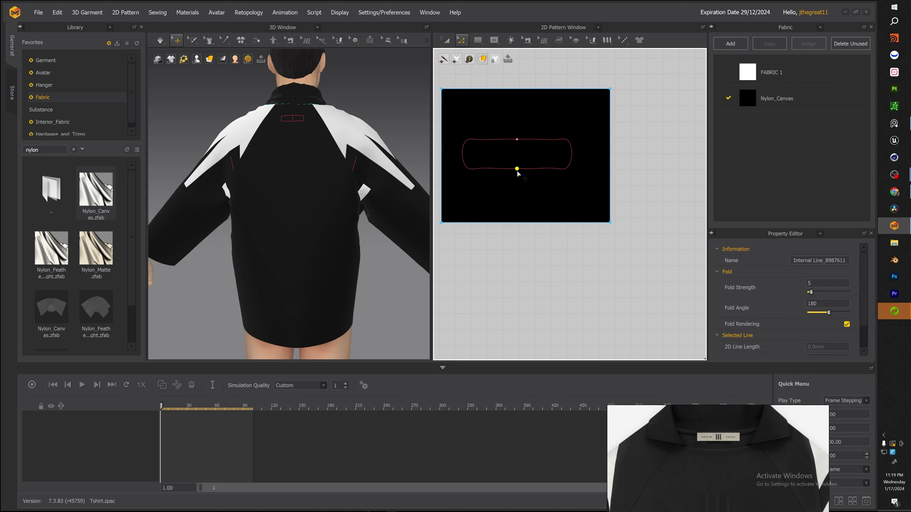
{"action": "right_click", "coordinate": [517, 170]}
{"action": "left_click", "coordinate": [546, 218]}
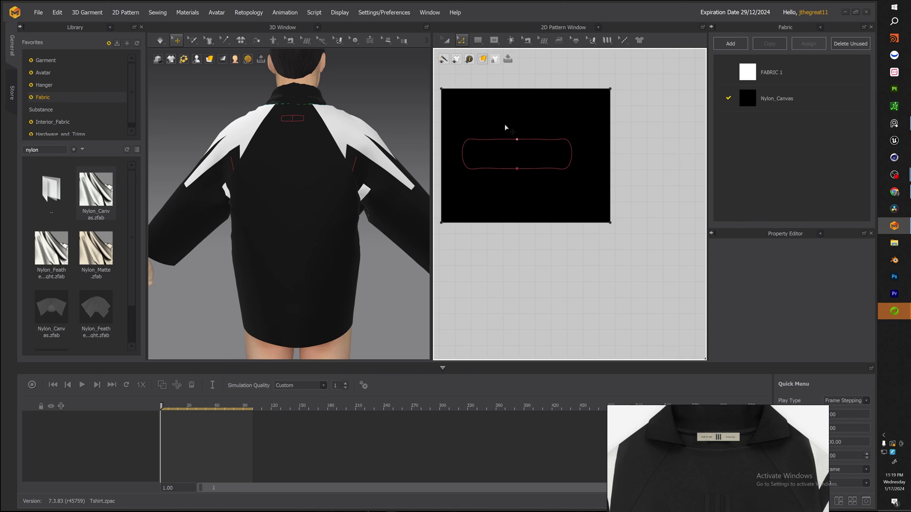
{"action": "left_click", "coordinate": [516, 139]}
{"action": "left_click", "coordinate": [517, 139]}
{"action": "right_click", "coordinate": [517, 140]}
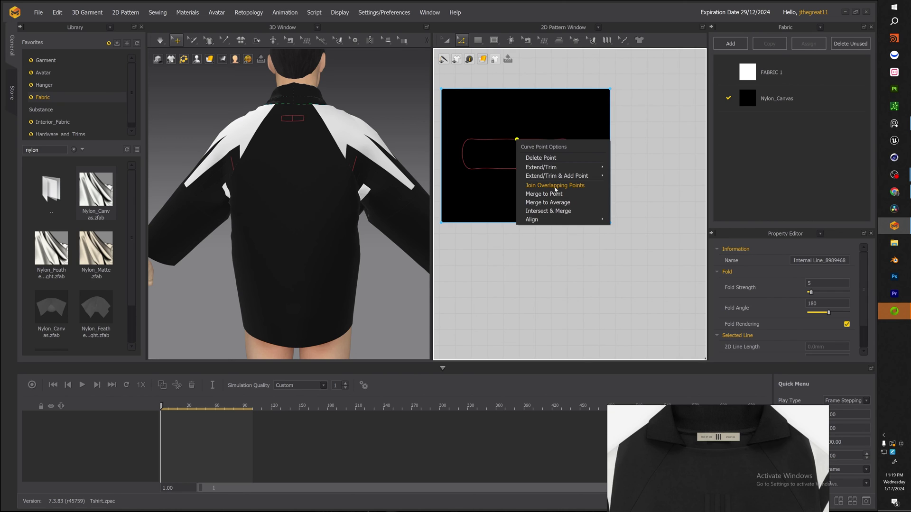
{"action": "left_click", "coordinate": [554, 189]}
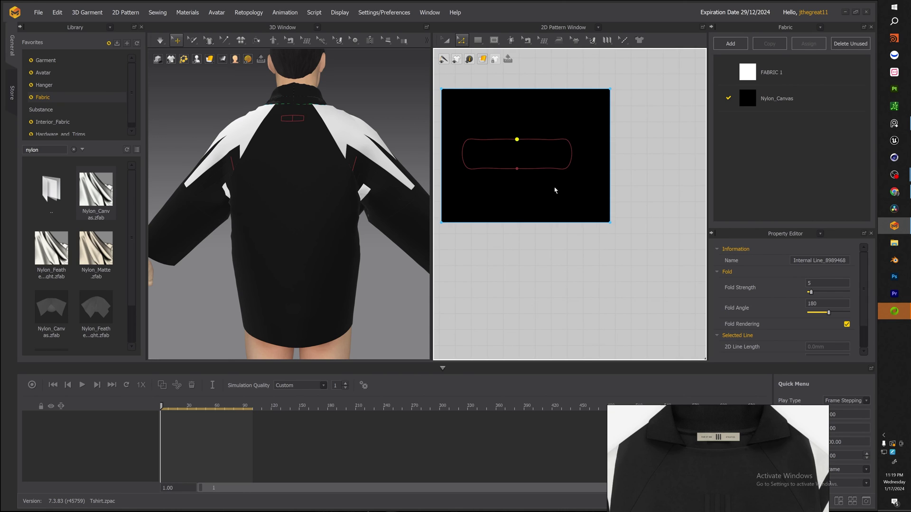
{"action": "left_click", "coordinate": [535, 170]}
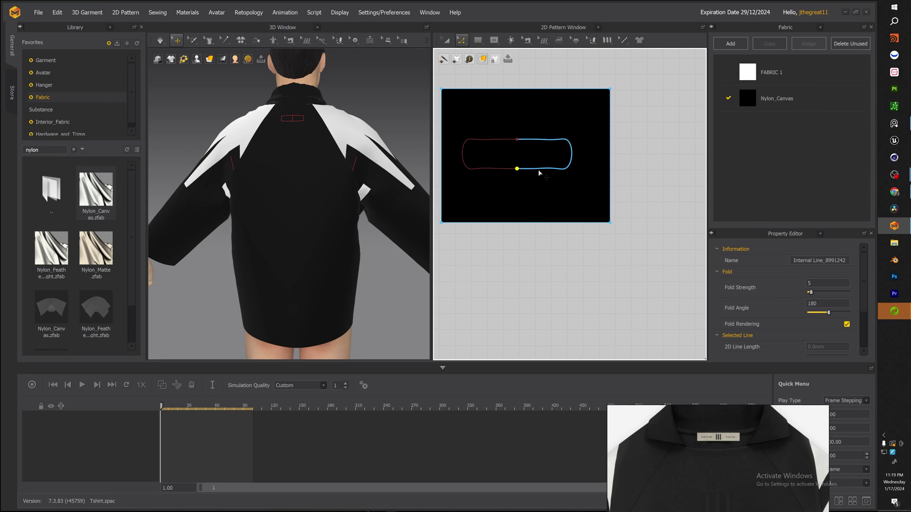
Cut the closed rounded outline out as its own label piece and delete the surrounding rectangle
{"action": "key", "text": "a"}
{"action": "left_click", "coordinate": [539, 170]}
{"action": "right_click", "coordinate": [539, 170]}
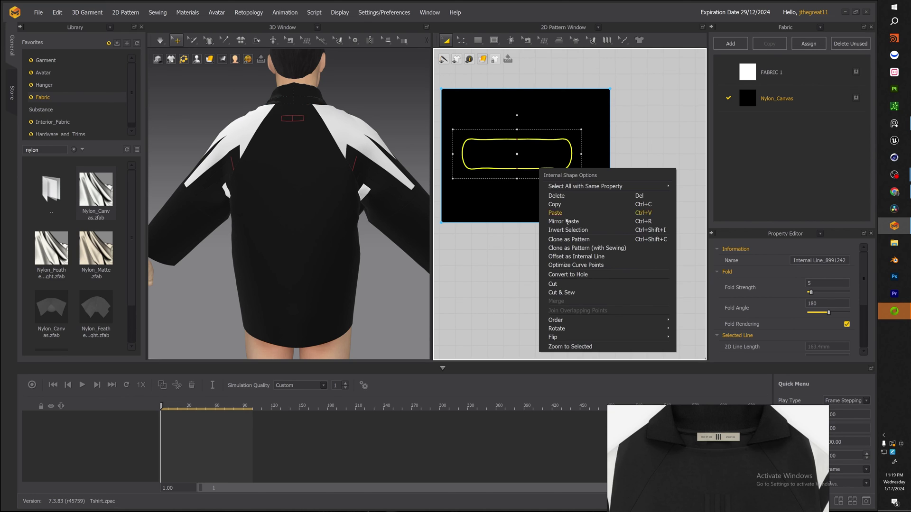
{"action": "left_click", "coordinate": [555, 284]}
{"action": "key", "text": "Delete"}
{"action": "scroll", "coordinate": [478, 181], "scroll_direction": "down", "scroll_amount": 5}
Sew both halves of the label piece's edge to the matching halves of the rounded internal outline on the back piece
{"action": "key", "text": "n"}
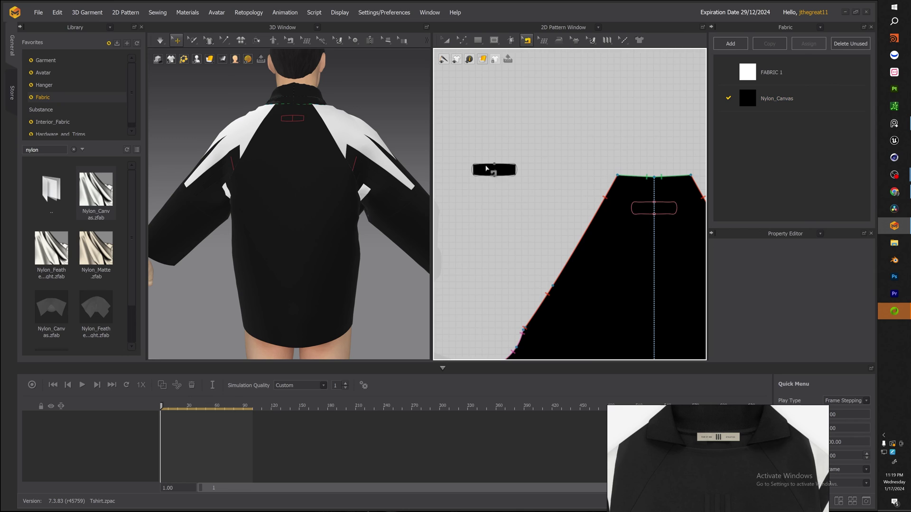
{"action": "key", "text": "n"}
{"action": "left_click", "coordinate": [483, 166]}
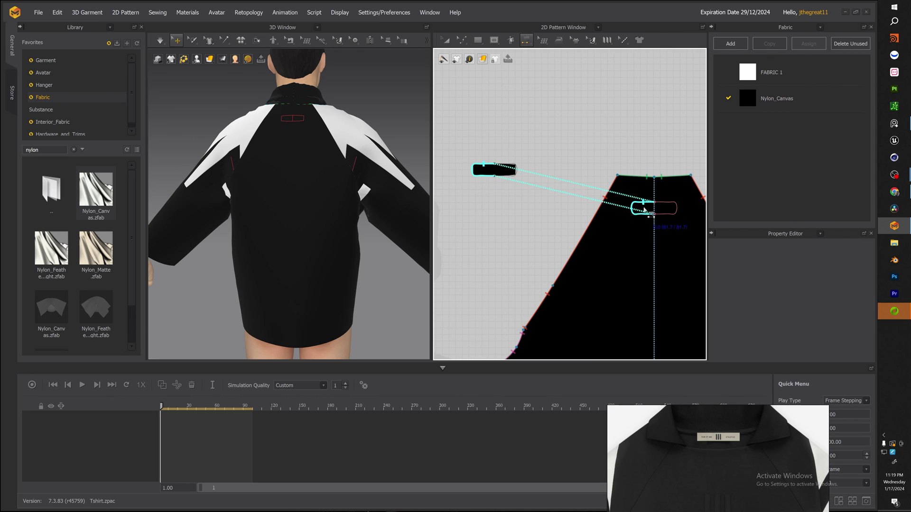
{"action": "left_click", "coordinate": [643, 205]}
{"action": "left_click", "coordinate": [507, 166]}
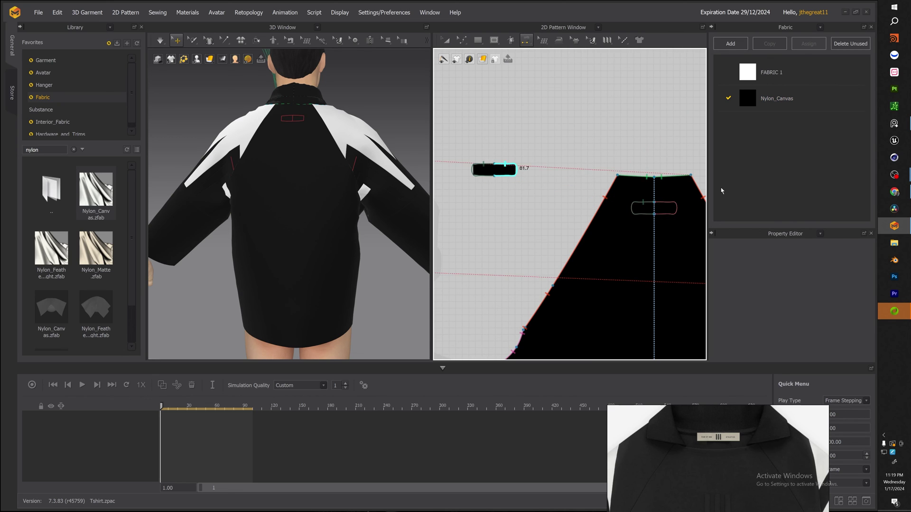
{"action": "left_click", "coordinate": [668, 204]}
Superimpose the label piece under the rounded outline on the back and give it Silk_Knit_Jersey fabric in dark grey
{"action": "right_click", "coordinate": [273, 113]}
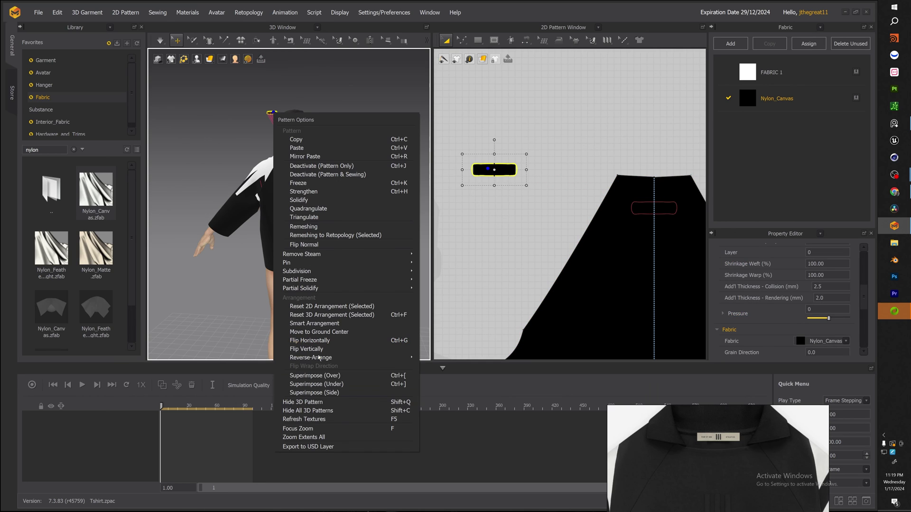
{"action": "left_click", "coordinate": [317, 385]}
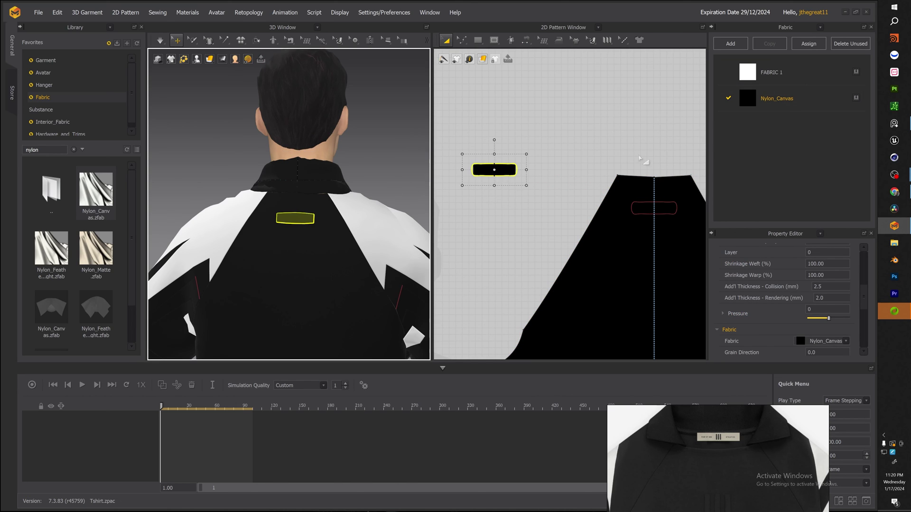
{"action": "left_click", "coordinate": [74, 150]}
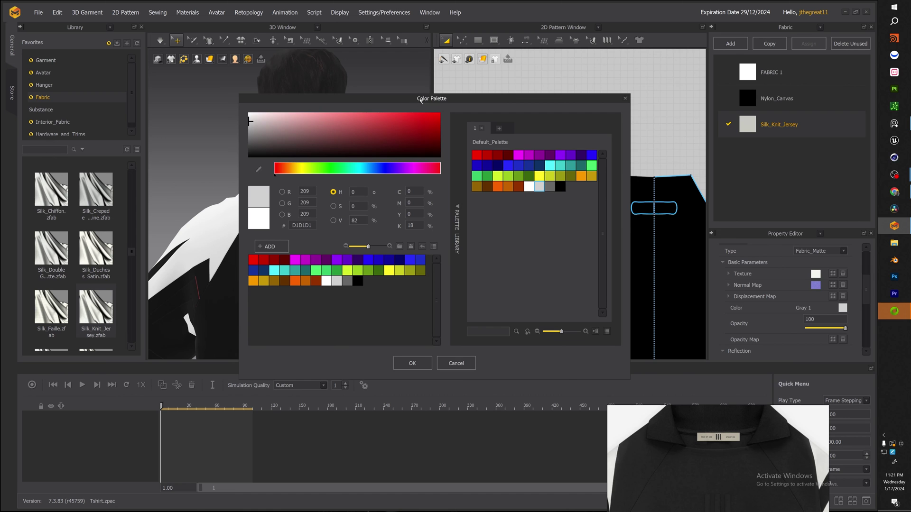
{"action": "left_click_drag", "start_coordinate": [408, 96], "coordinate": [538, 60]}
{"action": "left_click", "coordinate": [678, 148]}
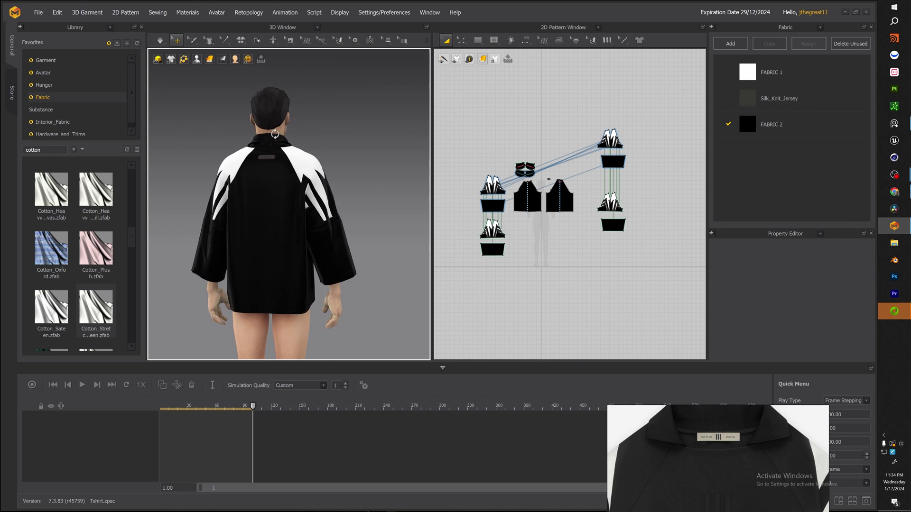
Copy the rounded label outline from the back piece onto the front piece and merge the points where its halves meet
{"action": "right_click_drag", "start_coordinate": [322, 143], "coordinate": [168, 133]}
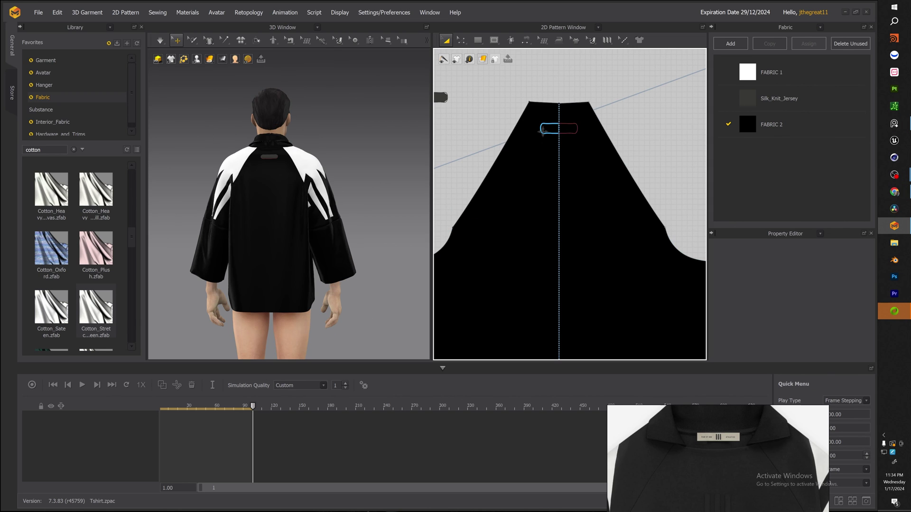
{"action": "left_click", "coordinate": [543, 132]}
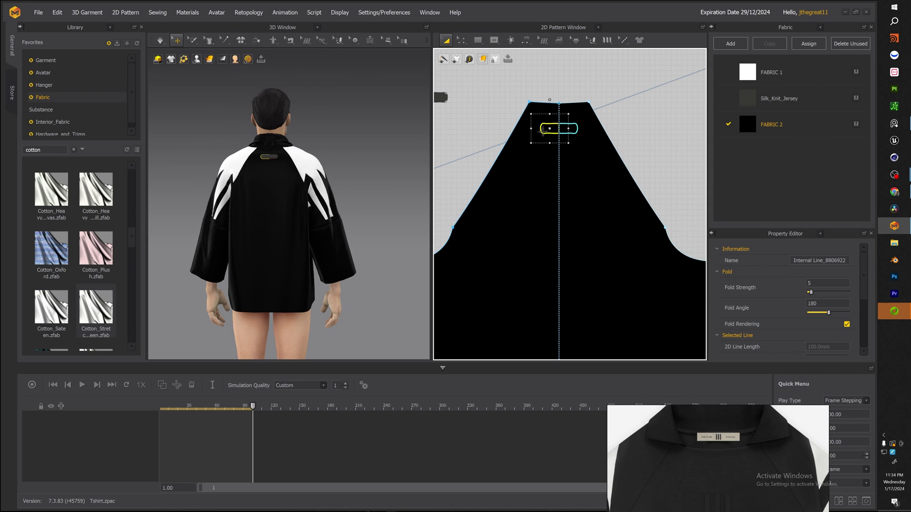
{"action": "right_click", "coordinate": [542, 133]}
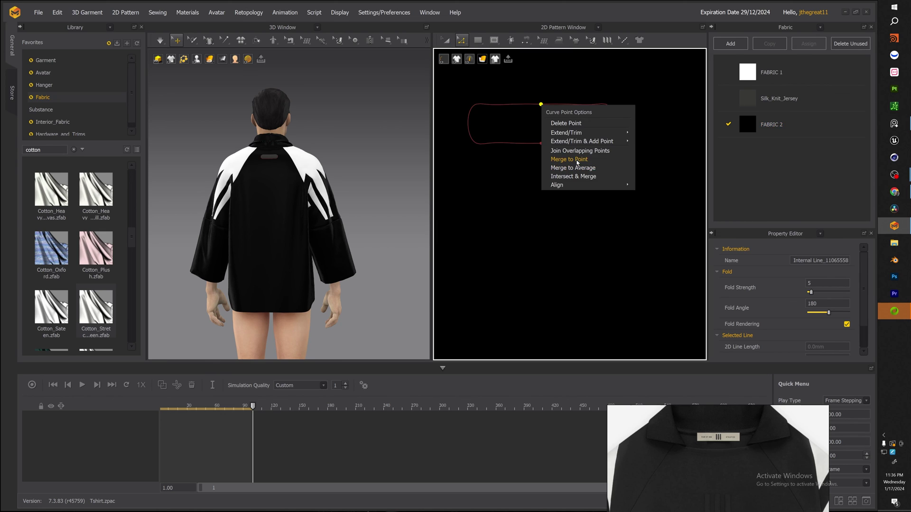
{"action": "left_click", "coordinate": [577, 160]}
{"action": "scroll", "coordinate": [581, 161], "scroll_direction": "down", "scroll_amount": 5}
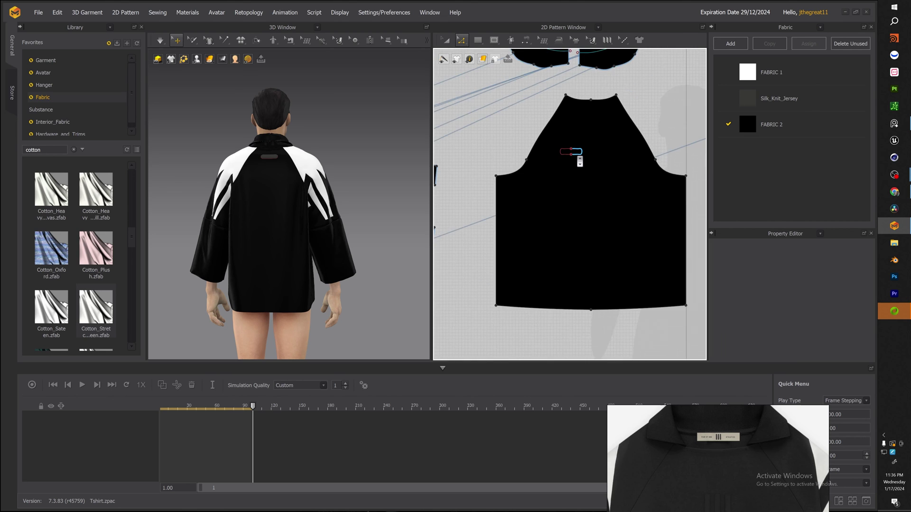
{"action": "scroll", "coordinate": [581, 160], "scroll_direction": "down", "scroll_amount": 4}
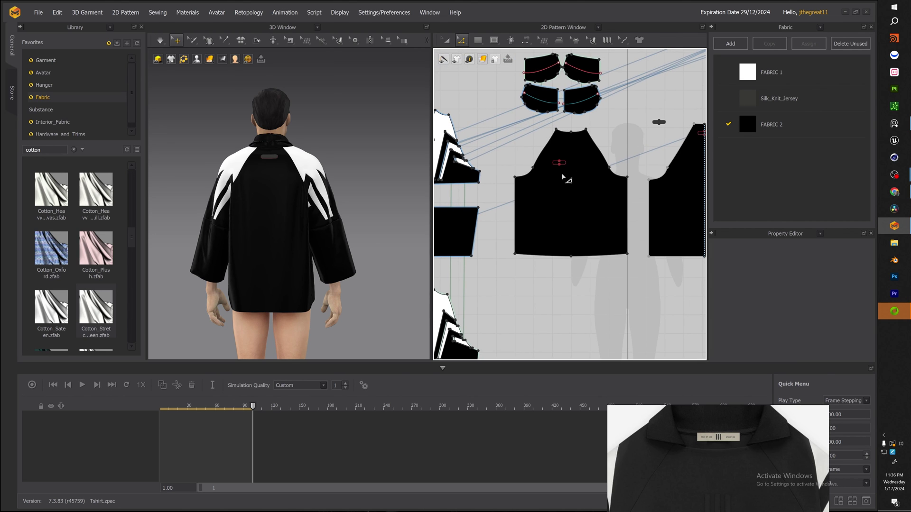
Duplicate the label piece and place the copy beside the neckline of the front pattern piece
{"action": "left_click", "coordinate": [559, 162]}
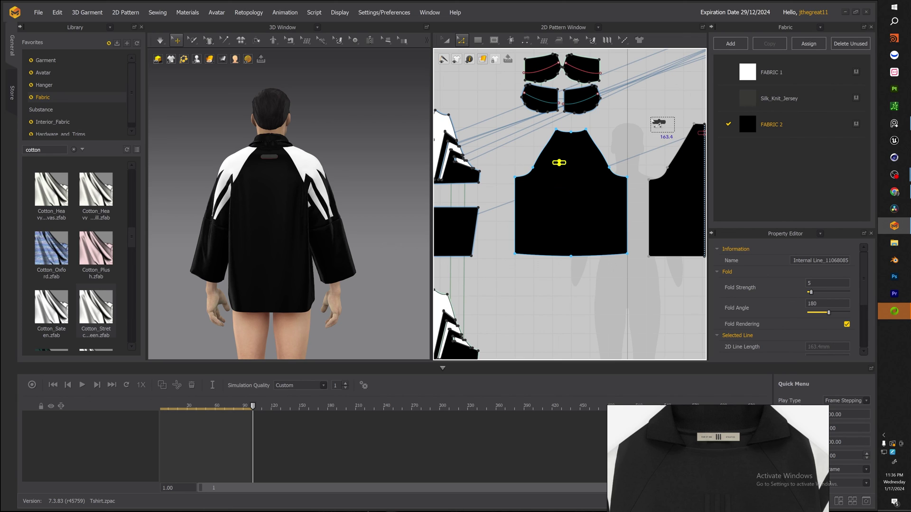
{"action": "left_click", "coordinate": [659, 122]}
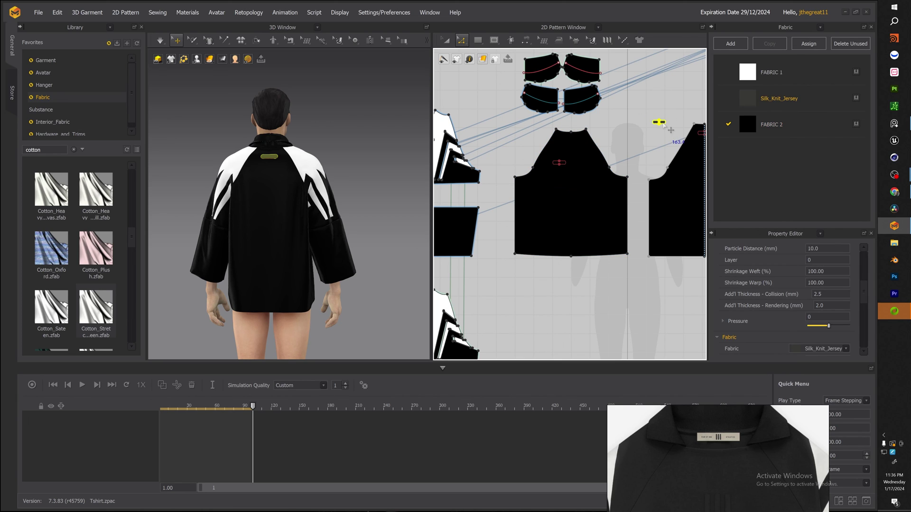
{"action": "key", "text": "ctrl+v"}
{"action": "left_click", "coordinate": [611, 131]}
Select the front piece's rounded outline together with the label copy and rotate both to stand vertically
{"action": "left_click", "coordinate": [549, 150]}
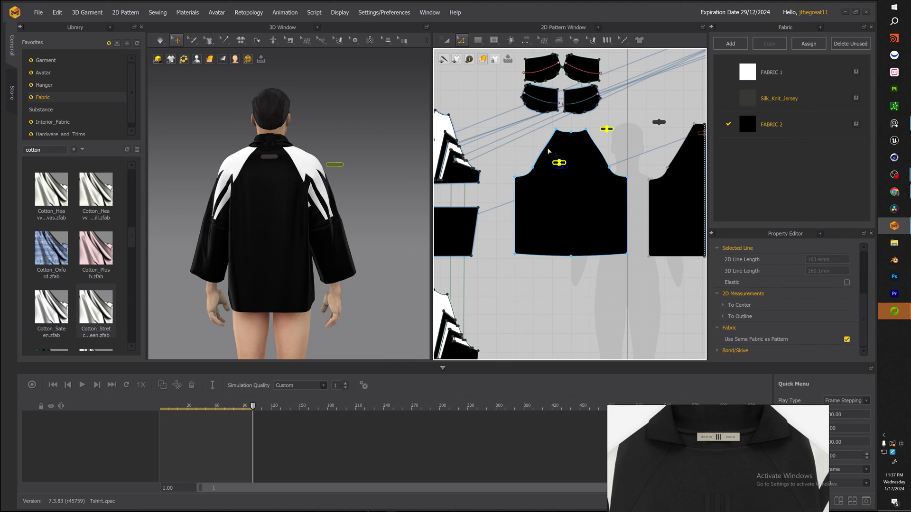
{"action": "scroll", "coordinate": [569, 160], "scroll_direction": "up", "scroll_amount": 3}
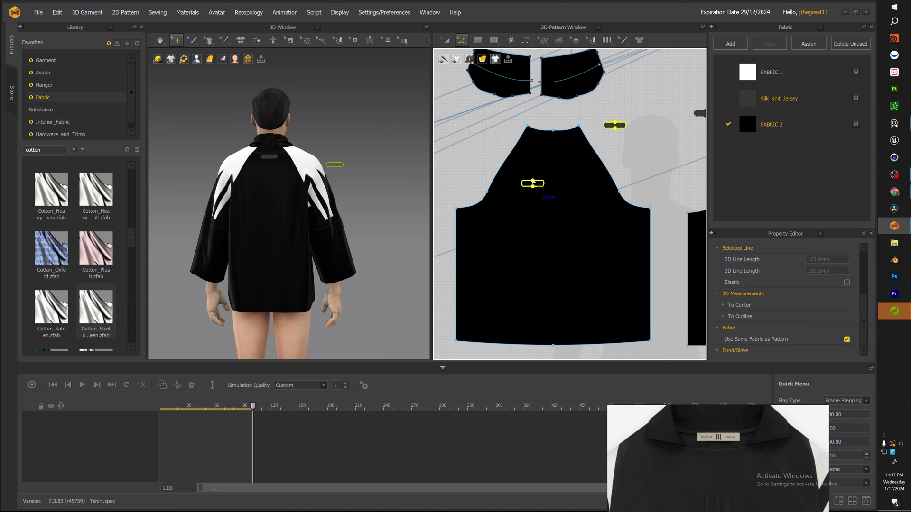
{"action": "key", "text": "a"}
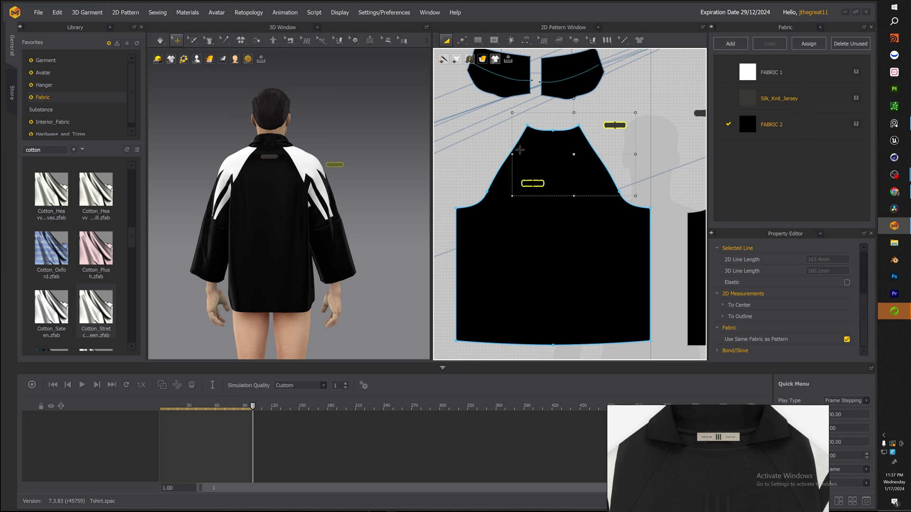
{"action": "scroll", "coordinate": [601, 150], "scroll_direction": "down", "scroll_amount": 1}
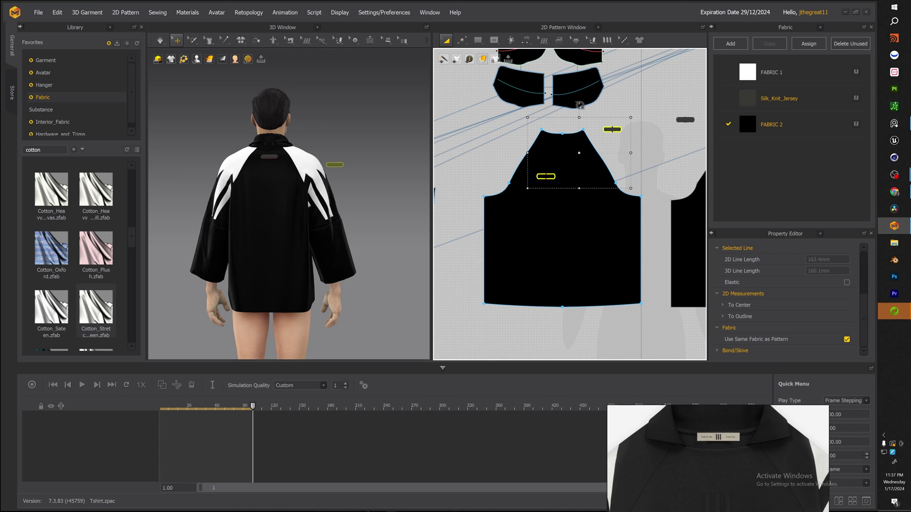
{"action": "left_click_drag", "start_coordinate": [586, 104], "coordinate": [615, 152]}
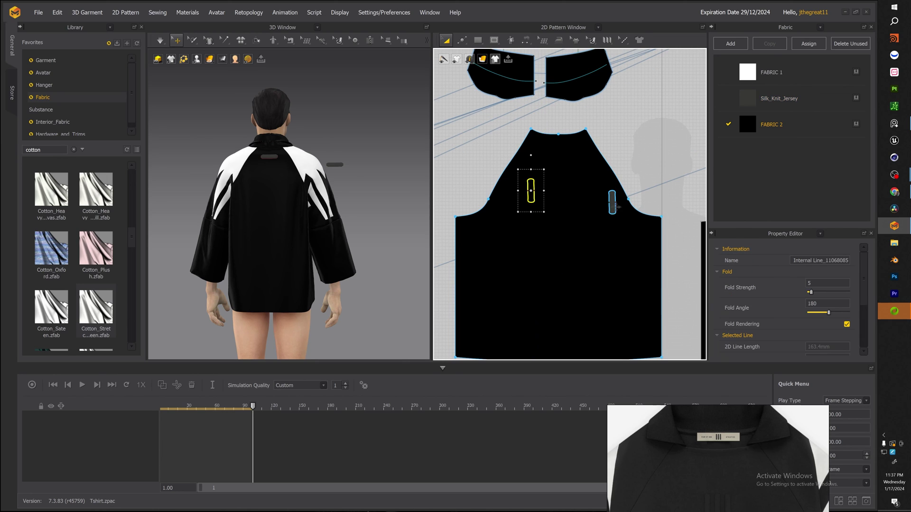
Stretch the vertical outline and its matching piece lengthwise, narrow them, and scale both down into slim stripes
{"action": "left_click", "coordinate": [615, 206], "text": "shift"}
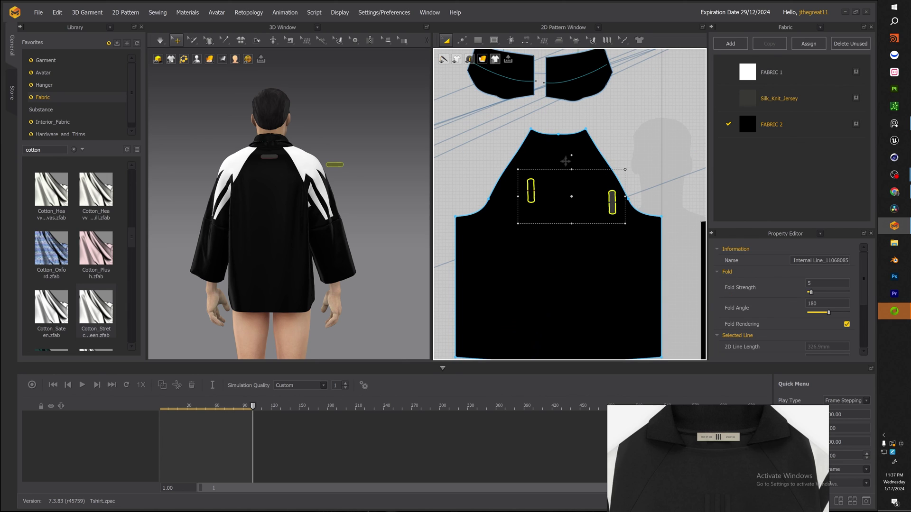
{"action": "left_click_drag", "start_coordinate": [572, 168], "coordinate": [572, 152]}
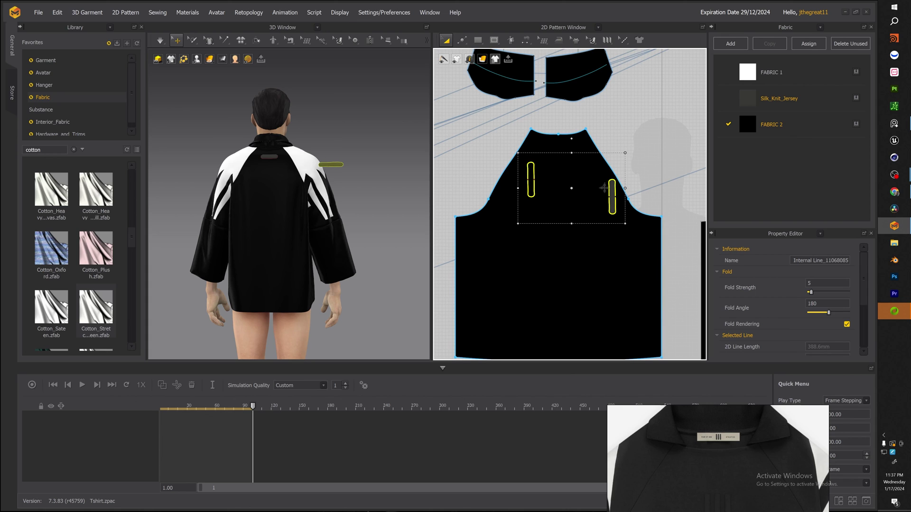
{"action": "left_click_drag", "start_coordinate": [625, 189], "coordinate": [602, 186]}
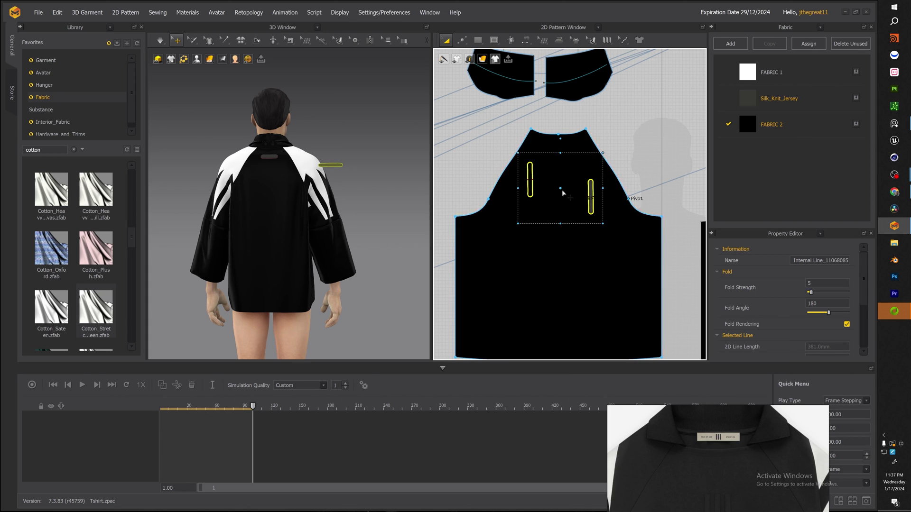
{"action": "left_click_drag", "start_coordinate": [519, 155], "coordinate": [538, 172]}
Sew both halves of the slim stripe piece to the matching halves of the vertical outline on the front
{"action": "scroll", "coordinate": [568, 171], "scroll_direction": "up", "scroll_amount": 3}
{"action": "key", "text": "v"}
{"action": "key", "text": "b"}
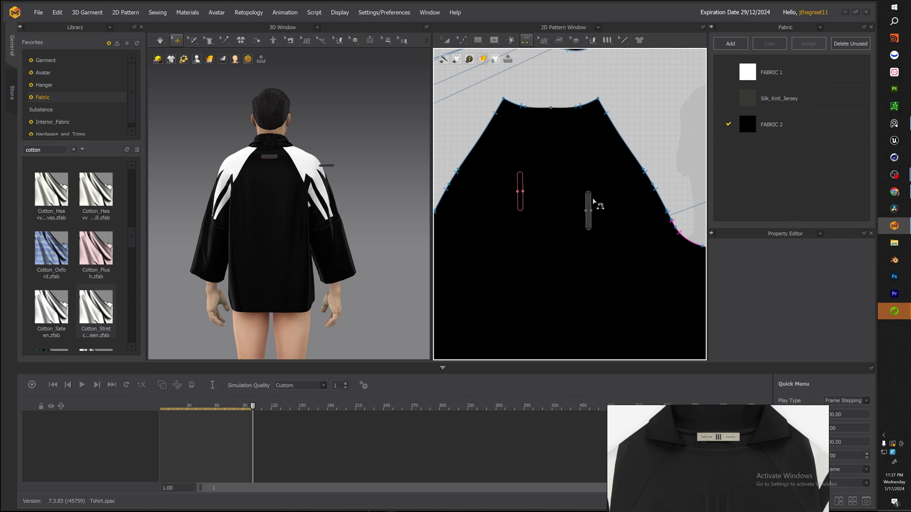
{"action": "left_click", "coordinate": [590, 202]}
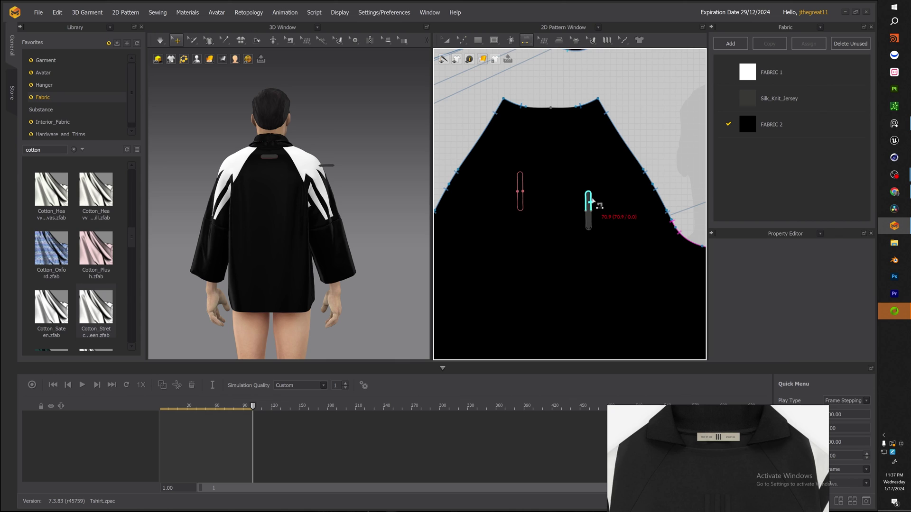
{"action": "left_click", "coordinate": [524, 182]}
{"action": "left_click", "coordinate": [588, 219]}
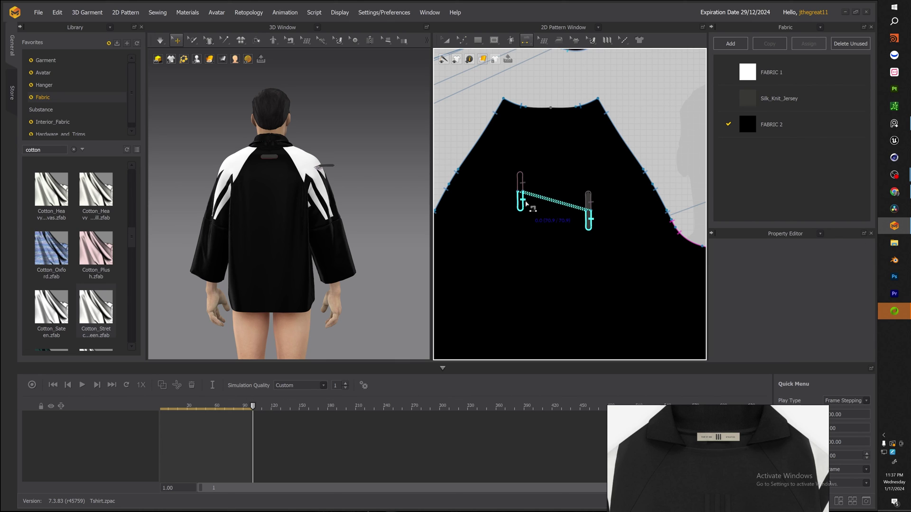
{"action": "left_click", "coordinate": [525, 203]}
Superimpose the stripe piece over its sewn outline on the front of the garment
{"action": "scroll", "coordinate": [345, 141], "scroll_direction": "up", "scroll_amount": 1}
{"action": "right_click_drag", "start_coordinate": [342, 151], "coordinate": [276, 166]}
{"action": "middle_click_drag", "start_coordinate": [359, 160], "coordinate": [381, 161]}
{"action": "right_click_drag", "start_coordinate": [381, 162], "coordinate": [403, 155]}
{"action": "scroll", "coordinate": [398, 153], "scroll_direction": "up", "scroll_amount": 2}
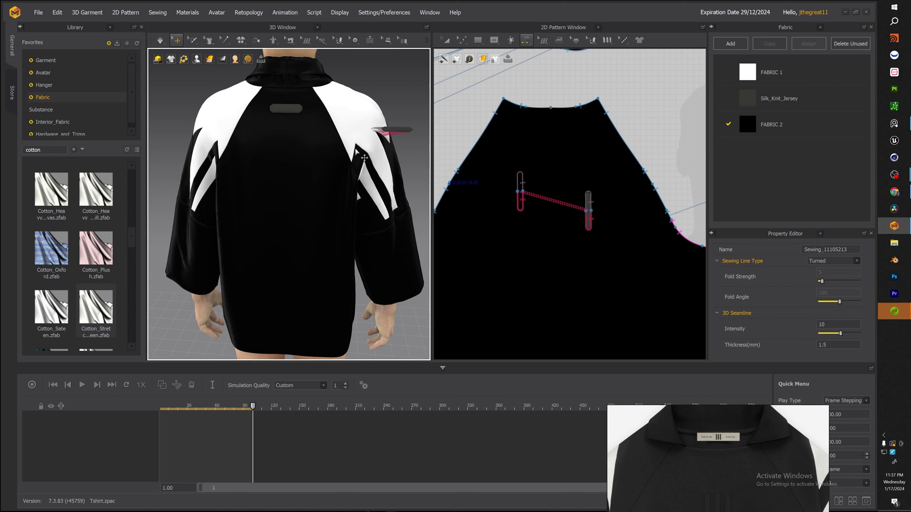
{"action": "key", "text": "z"}
{"action": "key", "text": "a"}
{"action": "left_click", "coordinate": [404, 135]}
{"action": "right_click", "coordinate": [406, 133]}
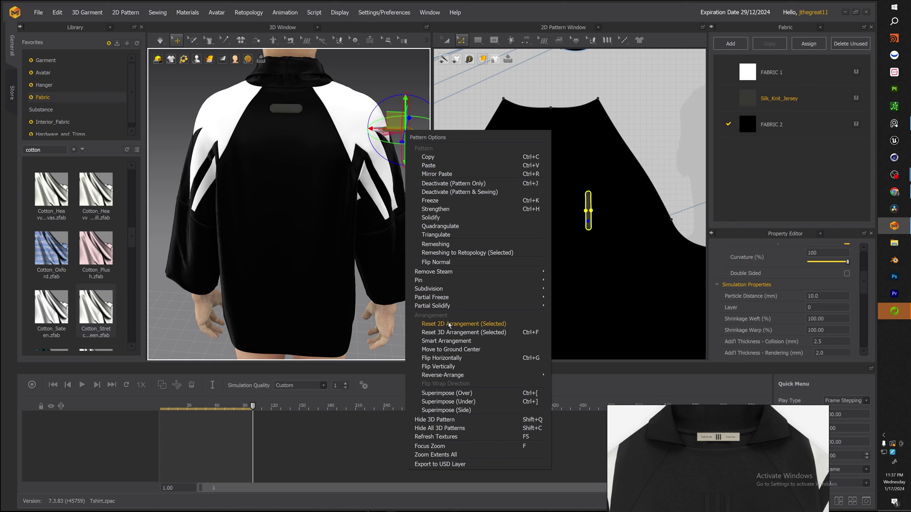
{"action": "left_click", "coordinate": [450, 393]}
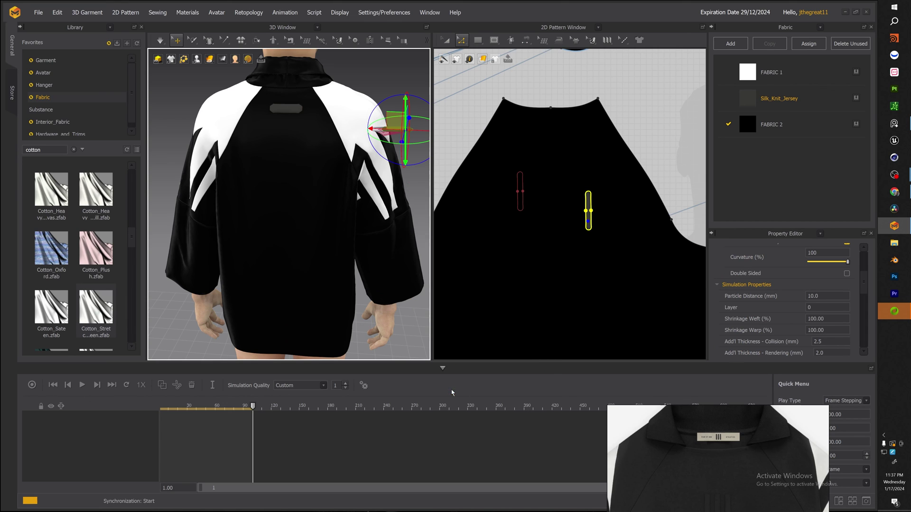
{"action": "right_click_drag", "start_coordinate": [313, 138], "coordinate": [237, 143]}
{"action": "scroll", "coordinate": [239, 138], "scroll_direction": "up", "scroll_amount": 4}
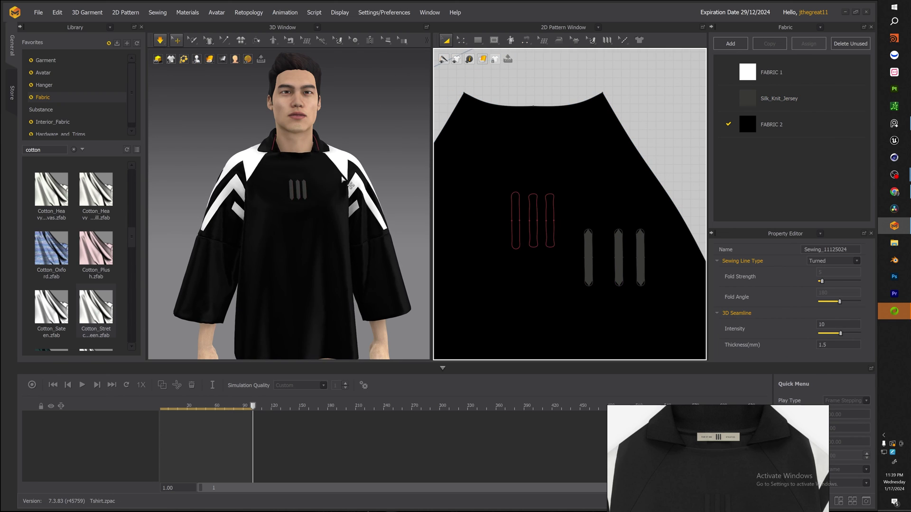
Apply the MV2_08_Running pose from the Male_V2 avatar library as pose only, maintaining avatar size and aligning the bottom to ground
{"action": "mouse_move", "coordinate": [355, 205]}
{"action": "right_mouse_down"}
{"action": "mouse_move", "coordinate": [322, 205]}
{"action": "mouse_move", "coordinate": [360, 209]}
{"action": "right_mouse_up"}
{"action": "scroll", "coordinate": [360, 209], "scroll_direction": "up", "scroll_amount": 1}
{"action": "key", "text": "b"}
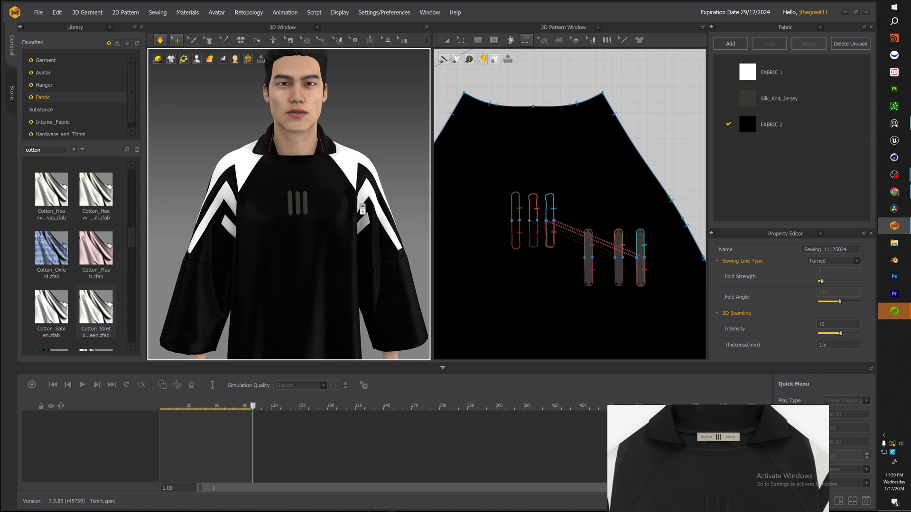
{"action": "scroll", "coordinate": [363, 208], "scroll_direction": "down", "scroll_amount": 5}
{"action": "right_click_drag", "start_coordinate": [351, 193], "coordinate": [125, 125]}
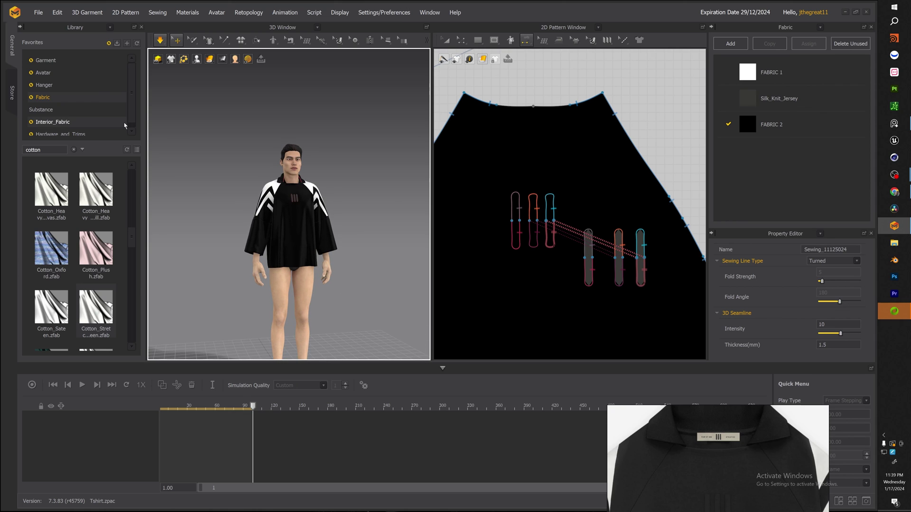
{"action": "left_click", "coordinate": [48, 75]}
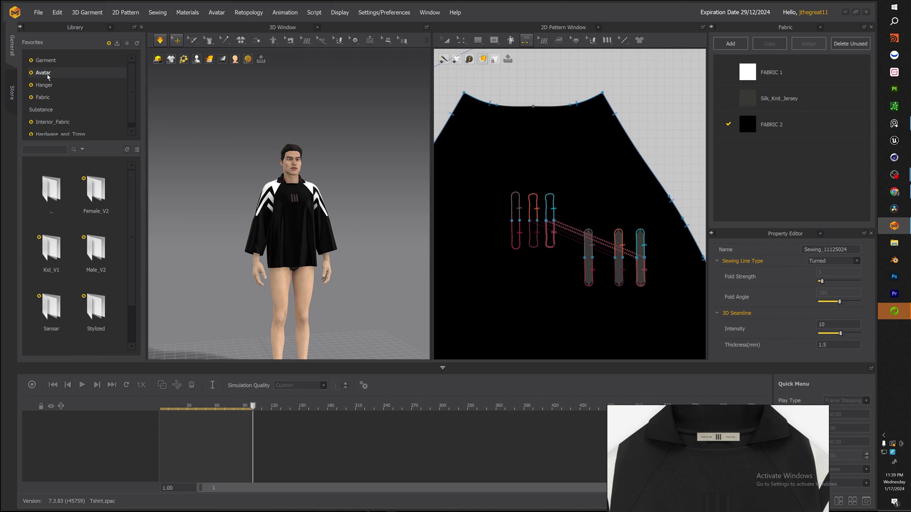
{"action": "double_click", "coordinate": [94, 249]}
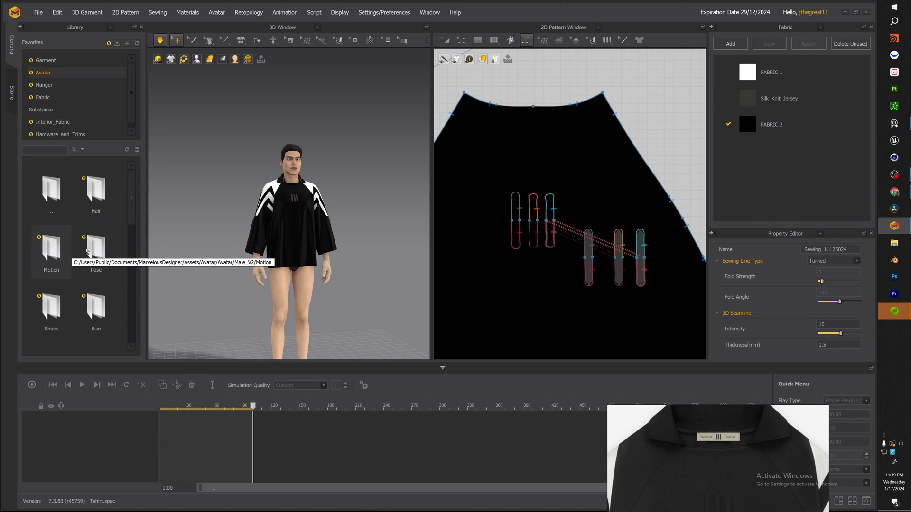
{"action": "double_click", "coordinate": [87, 251]}
{"action": "double_click", "coordinate": [98, 307]}
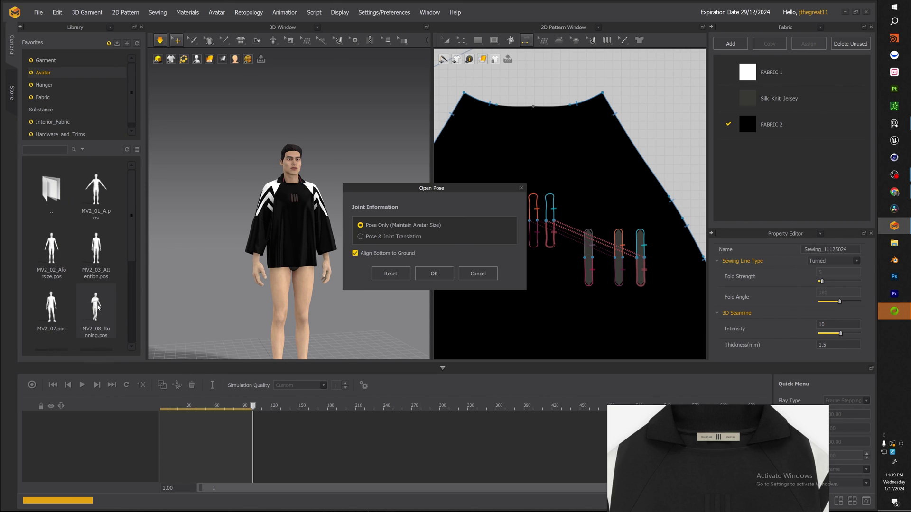
{"action": "left_click", "coordinate": [433, 274]}
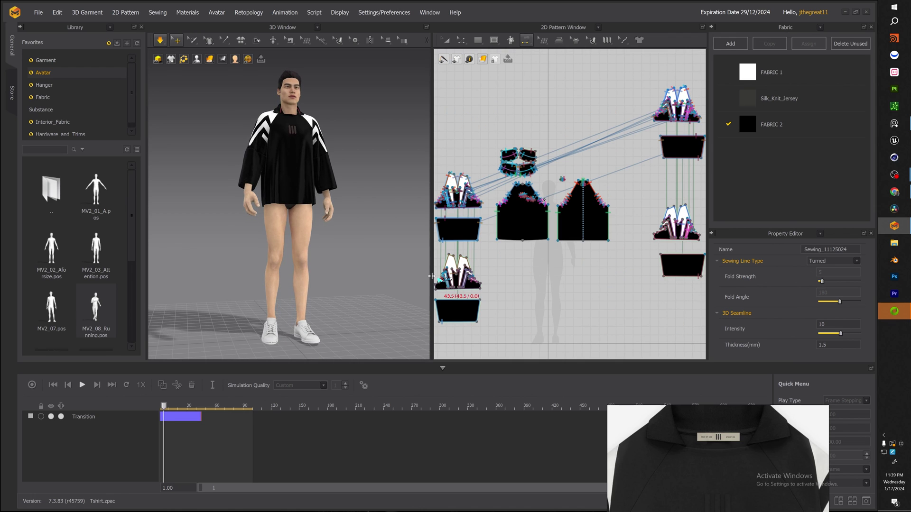